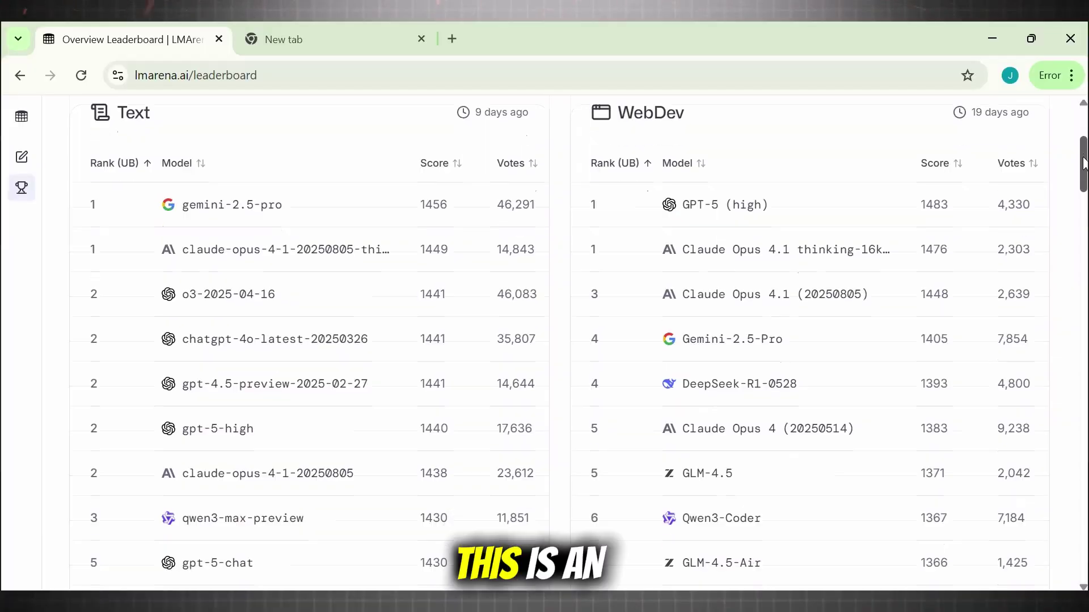
- Scroll through LMArena's Text leaderboard rankings
left_click_drag(1084, 163, 1084, 230)
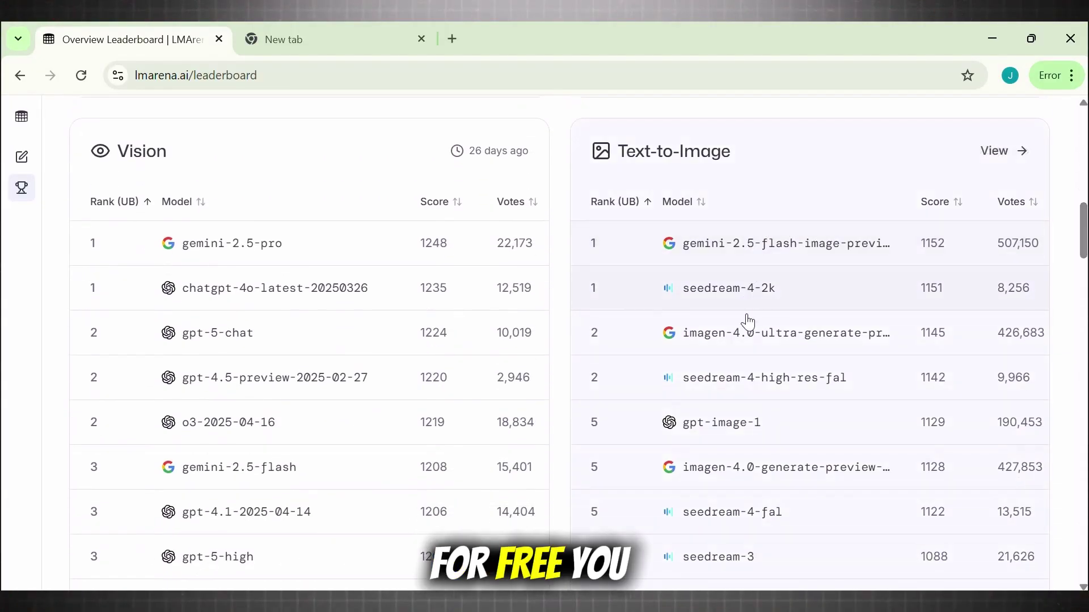
left_click_drag(1083, 231, 1085, 290)
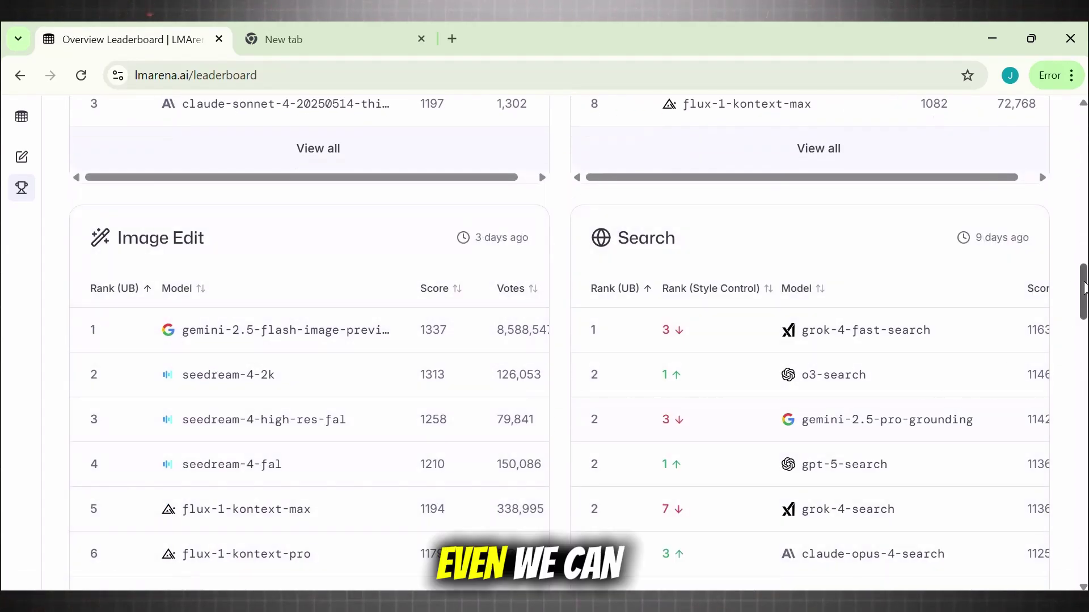
mouse_move(1085, 288)
left_mouse_down()
mouse_move(1075, 437)
mouse_move(1077, 158)
left_mouse_up()
scroll(574, 127, "up", 3)
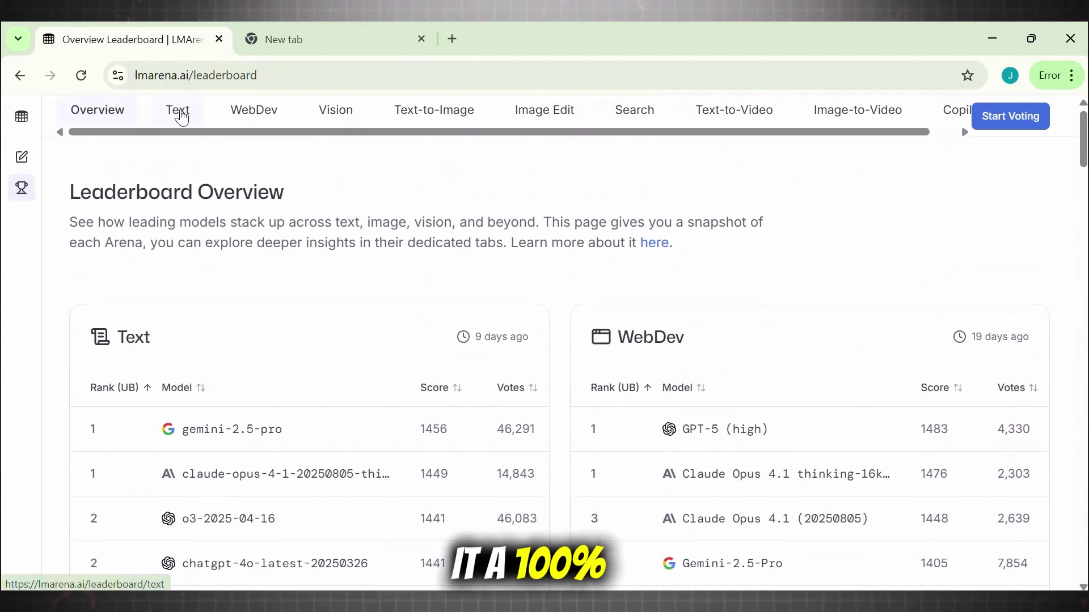
left_click(180, 113)
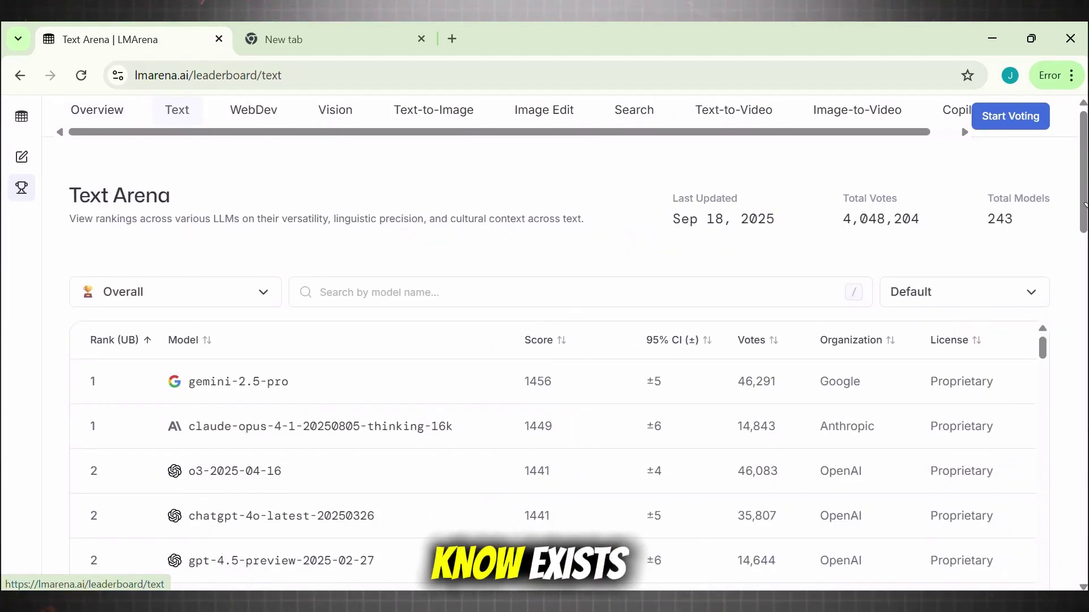
scroll(1085, 196, "down", 5)
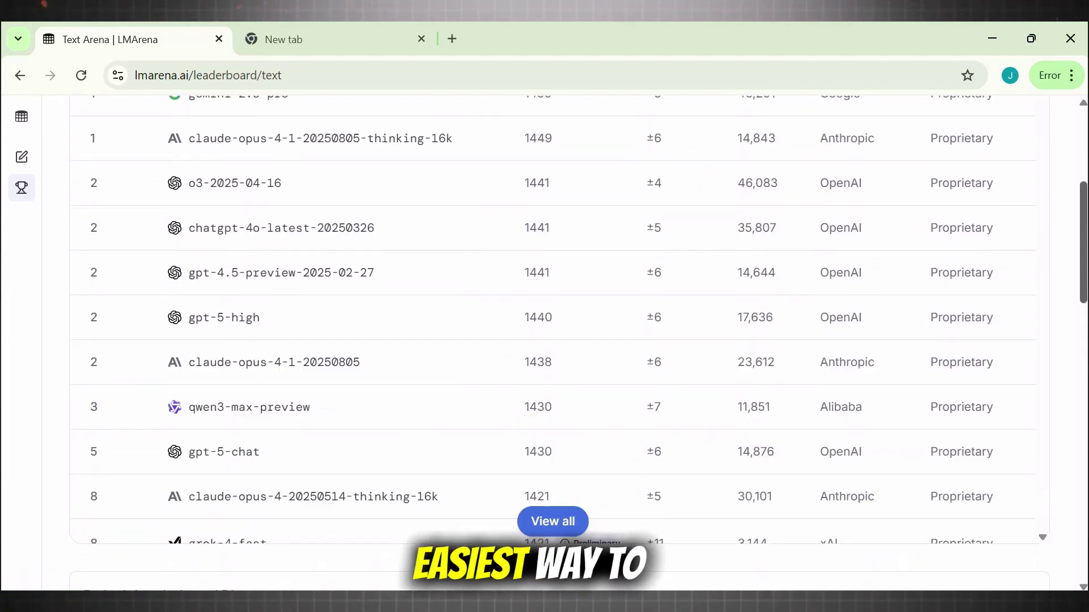
scroll(548, 135, "up", 5)
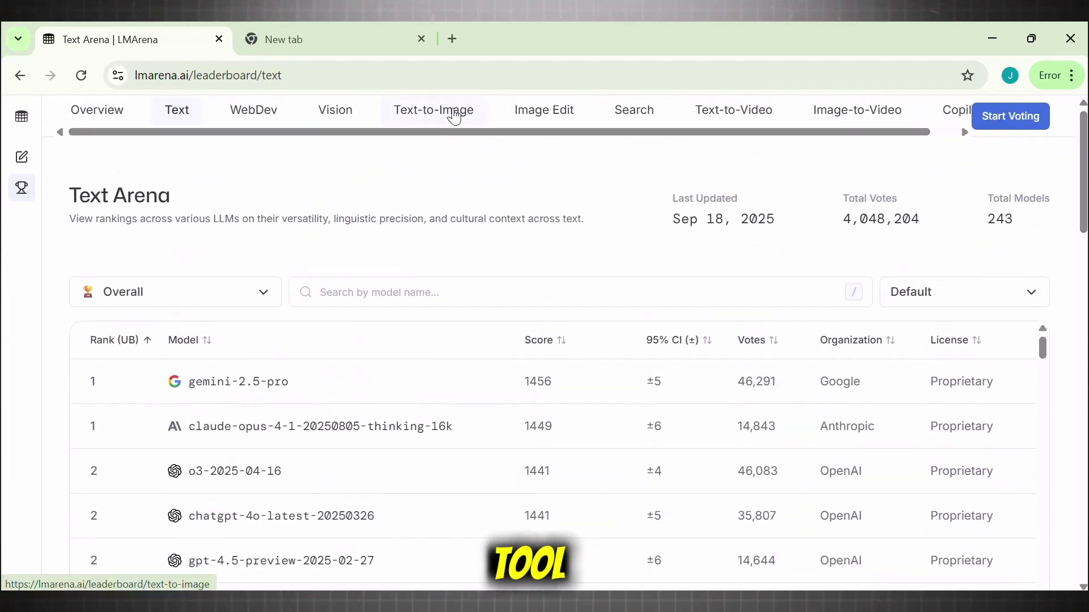
- View the Text-to-Image leaderboard, then scroll the Text-to-Video rankings topped by veo3
left_click(434, 116)
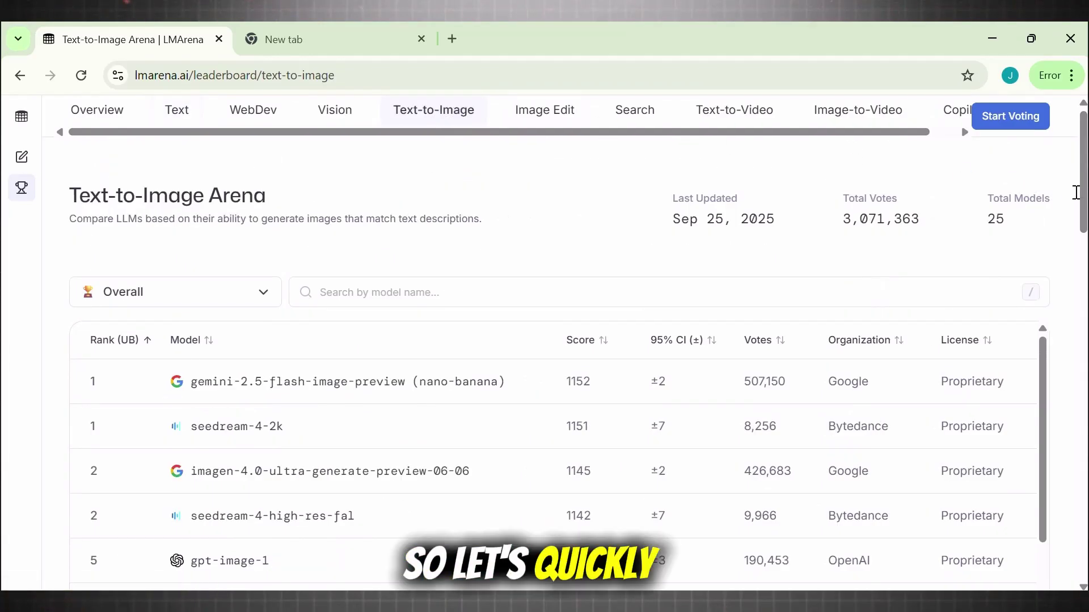
mouse_move(1083, 196)
left_mouse_down()
mouse_move(1083, 282)
mouse_move(1083, 195)
left_mouse_up()
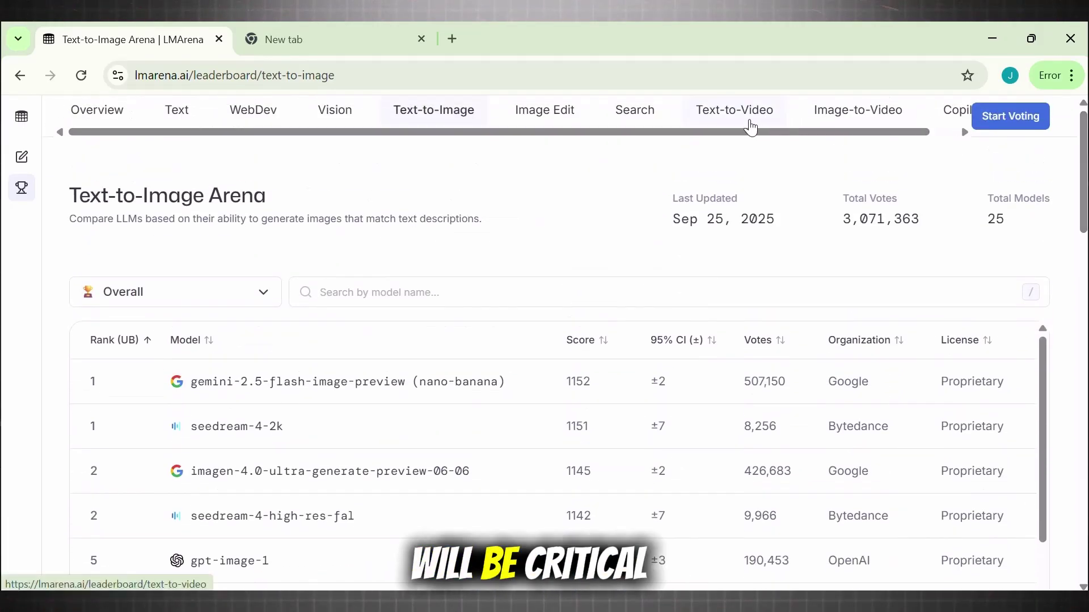
left_click(744, 114)
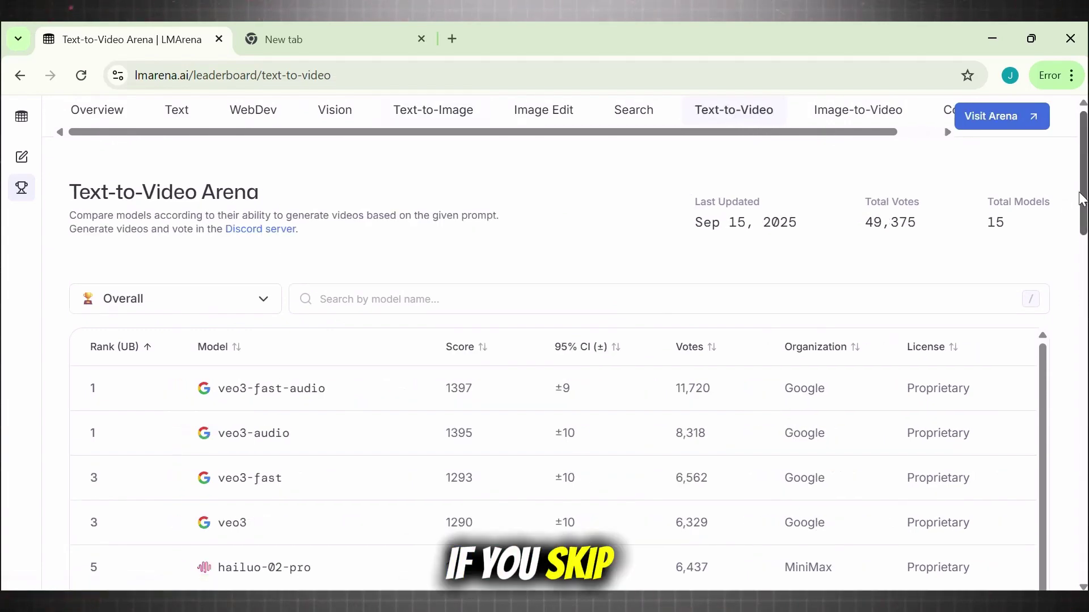
scroll(1080, 198, "down", 3)
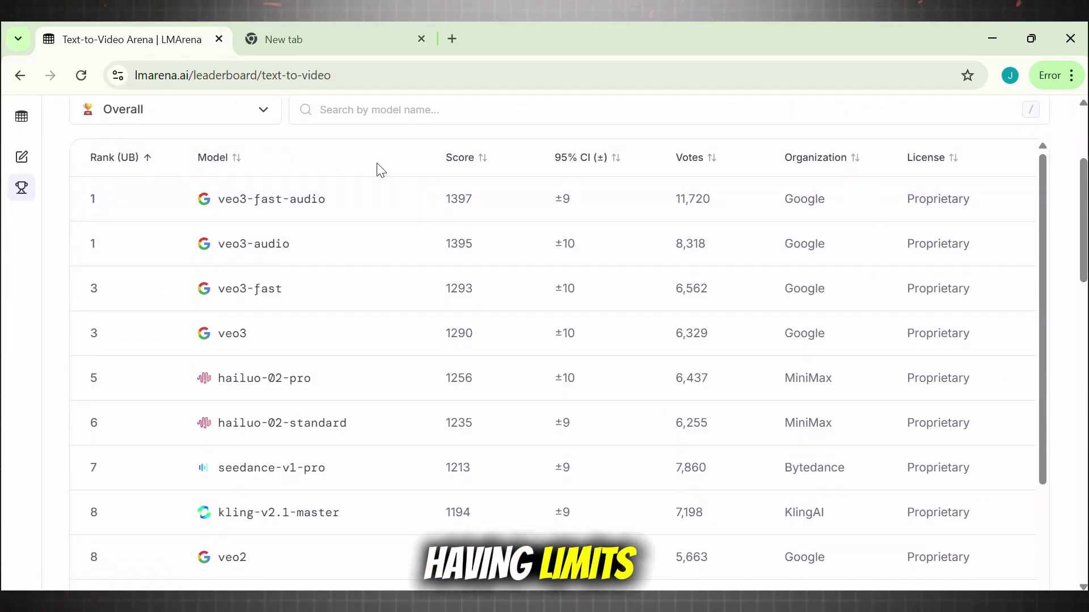
- Expand the ElevenLabs-v3 bot's description and scroll through its supported voices list
left_click_drag(1081, 244, 1079, 292)
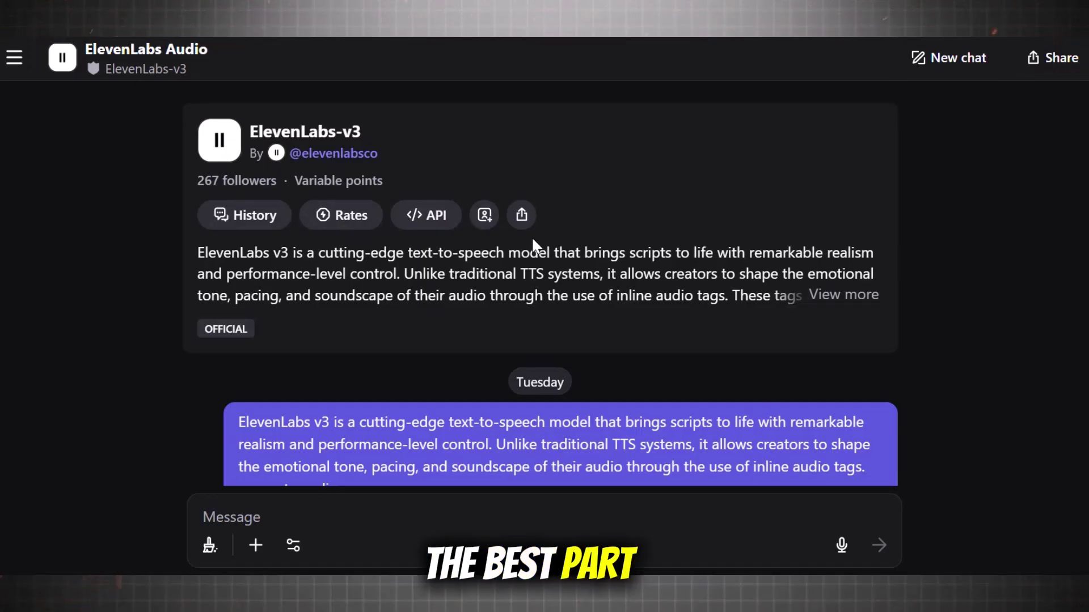
scroll(931, 286, "down", 5)
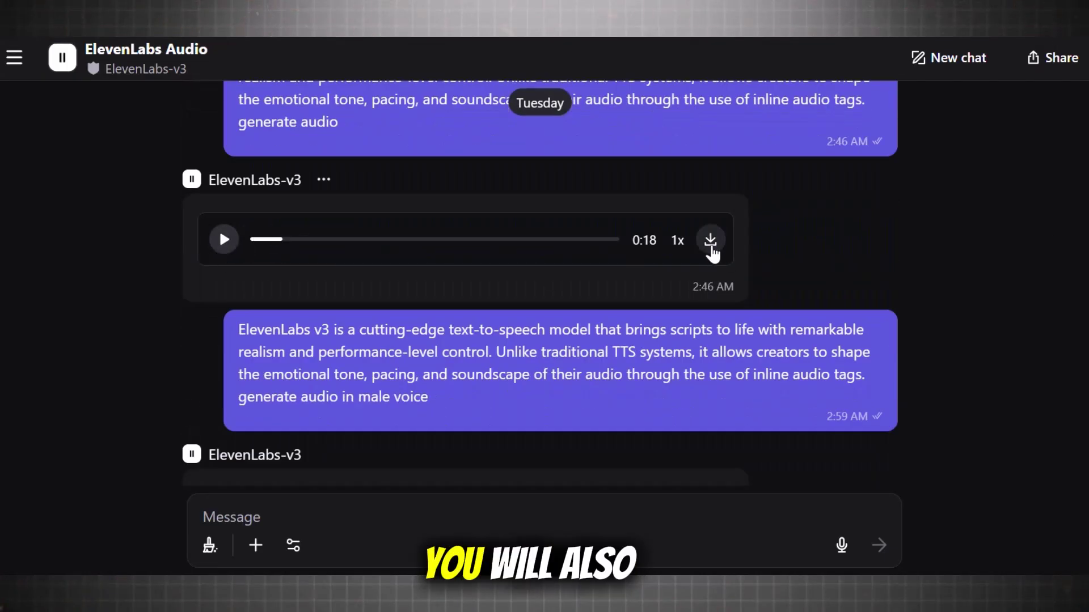
scroll(711, 250, "down", 5)
scroll(347, 267, "up", 10)
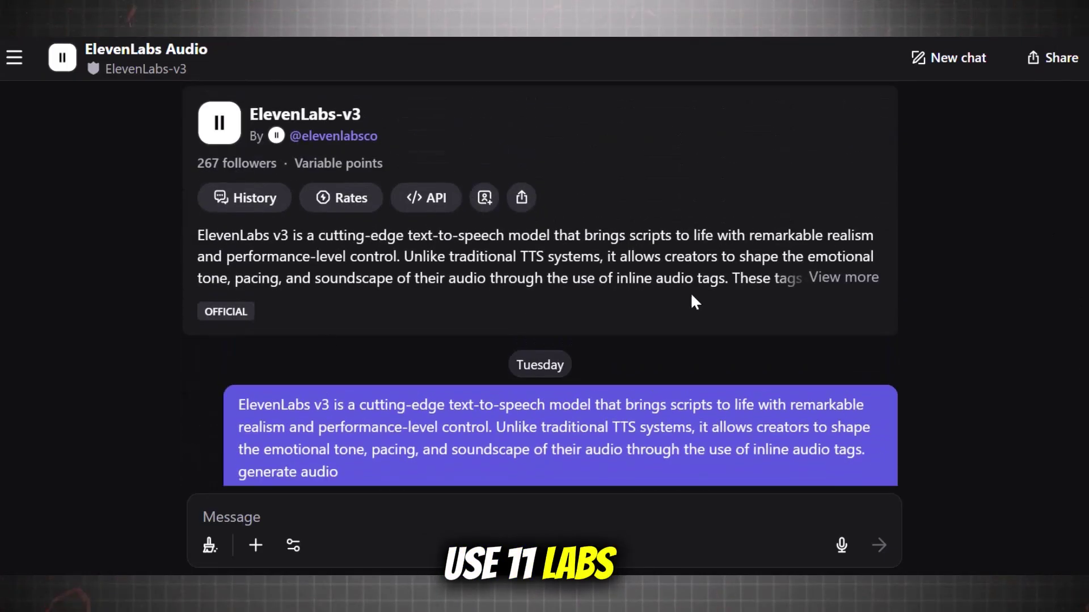
left_click(843, 277)
scroll(340, 255, "down", 8)
scroll(223, 239, "down", 3)
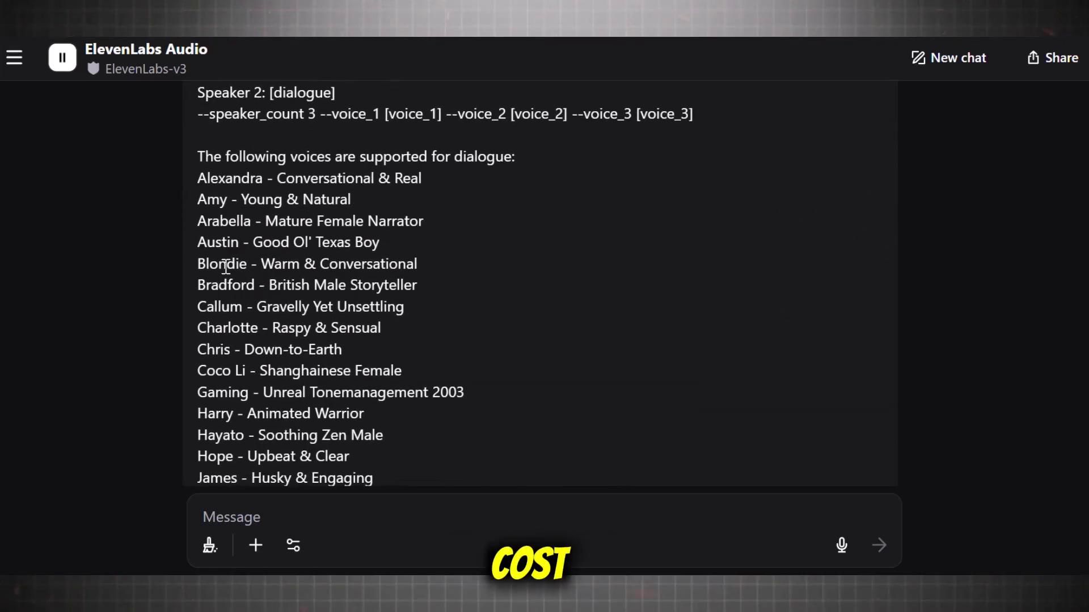
scroll(241, 201, "down", 10)
scroll(241, 201, "down", 3)
scroll(1000, 390, "up", 12)
scroll(1000, 390, "down", 5)
scroll(539, 284, "down", 4)
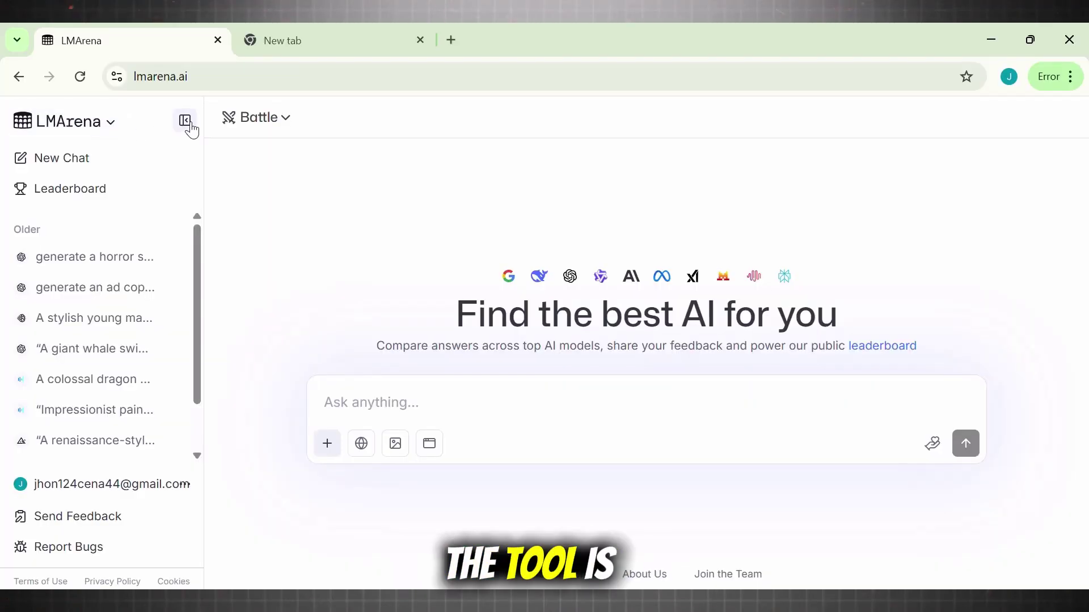
left_click(185, 121)
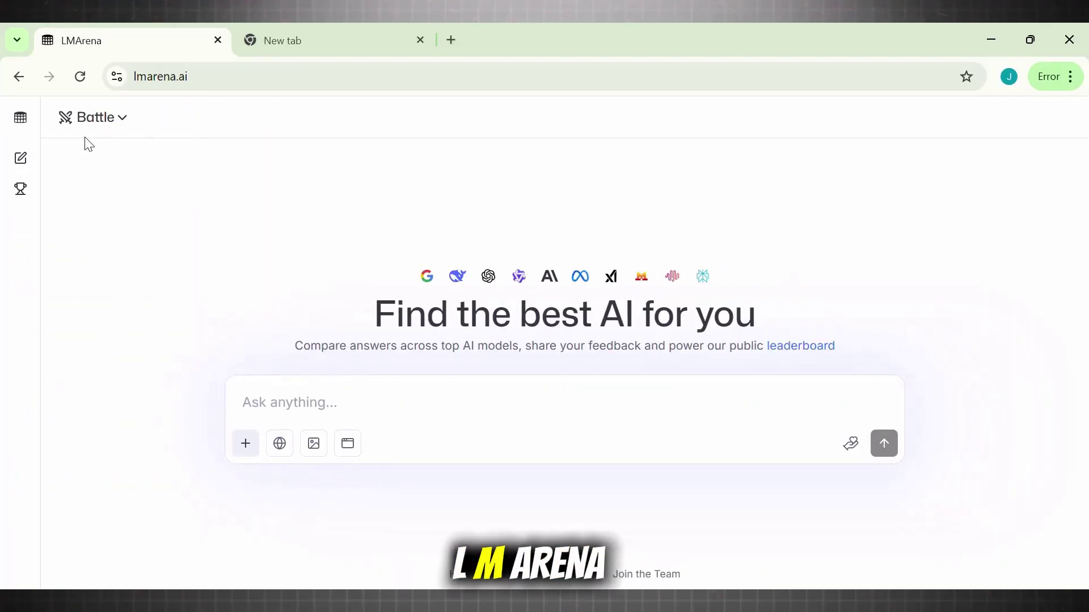
left_click_drag(398, 311, 697, 311)
left_click(348, 275)
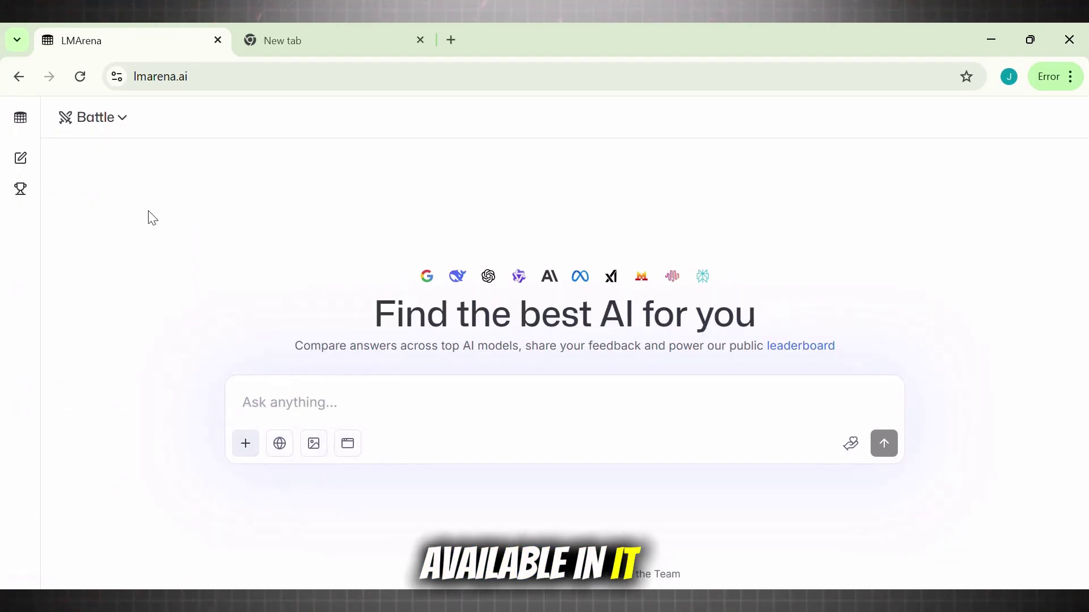
left_click(20, 118)
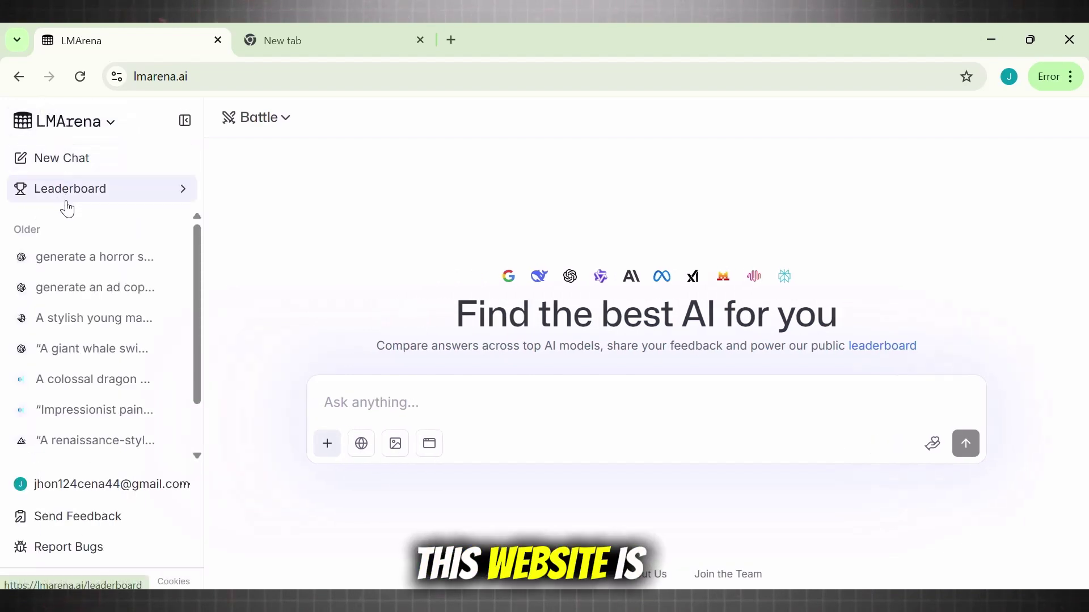
left_click(83, 193)
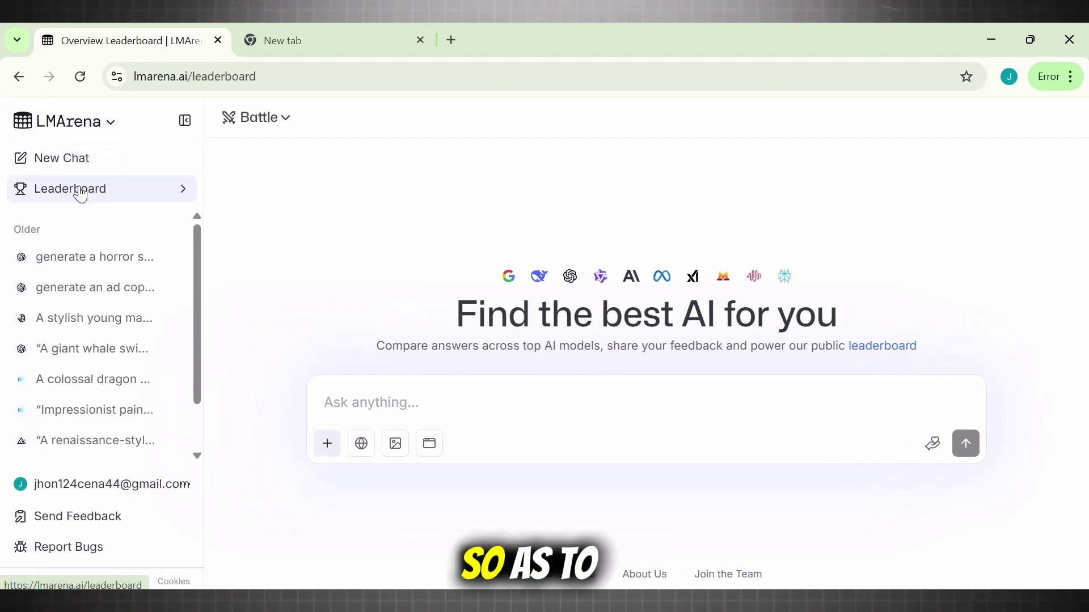
left_click(185, 120)
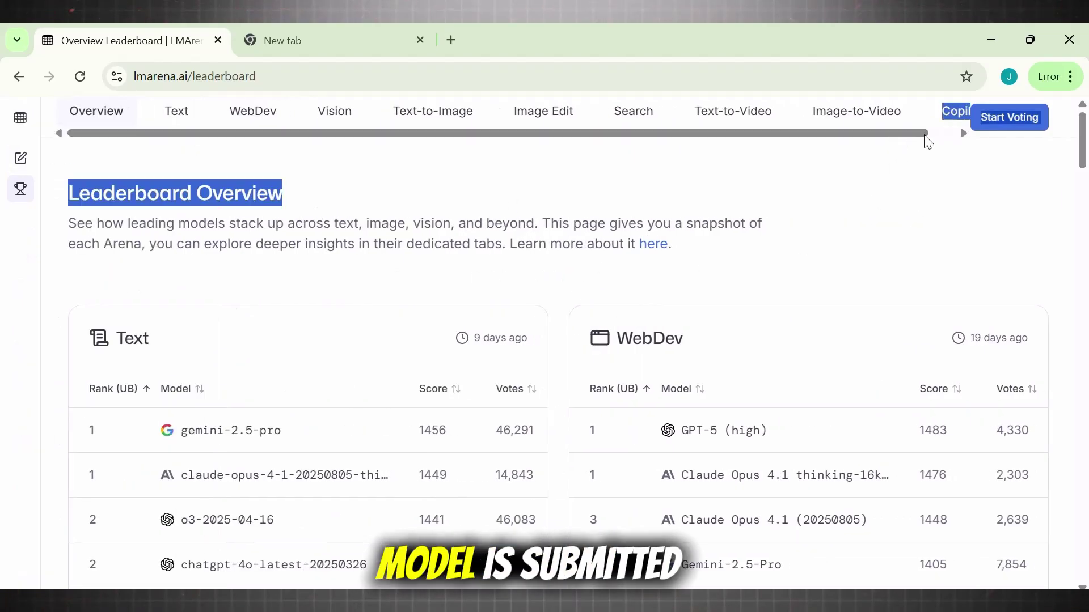
left_click_drag(899, 145, 911, 160)
left_click(974, 205)
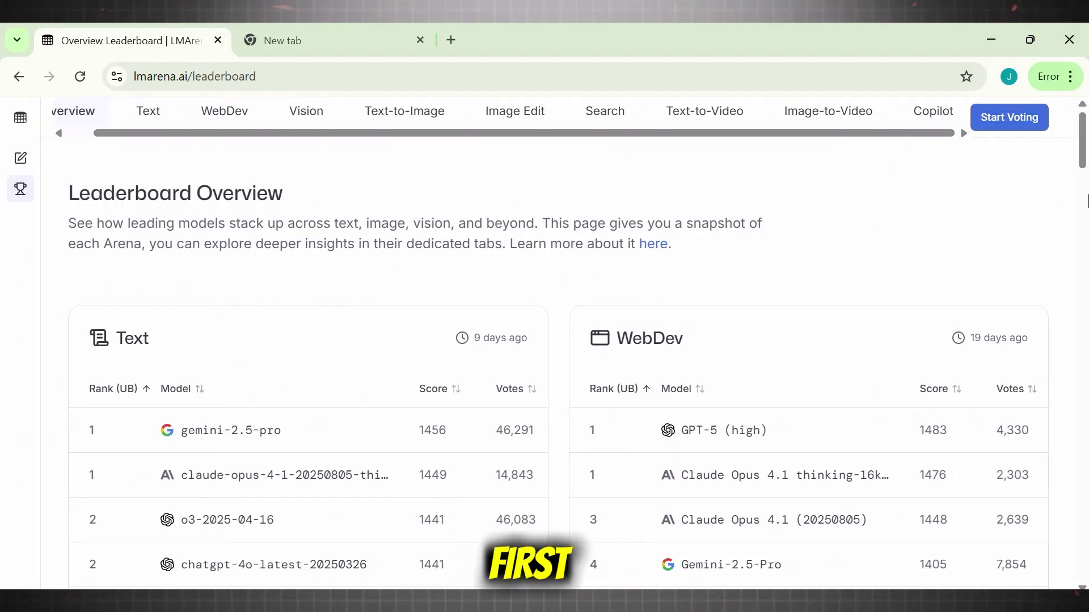
left_click_drag(1082, 160, 1080, 408)
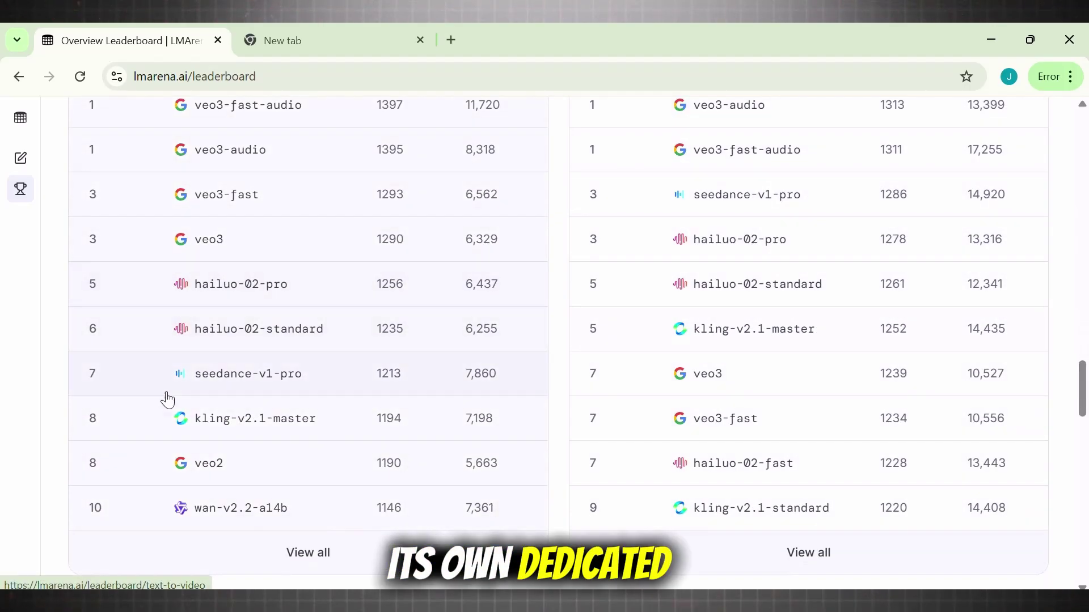
mouse_move(1083, 390)
left_mouse_down()
mouse_move(1082, 454)
mouse_move(1087, 392)
left_mouse_up()
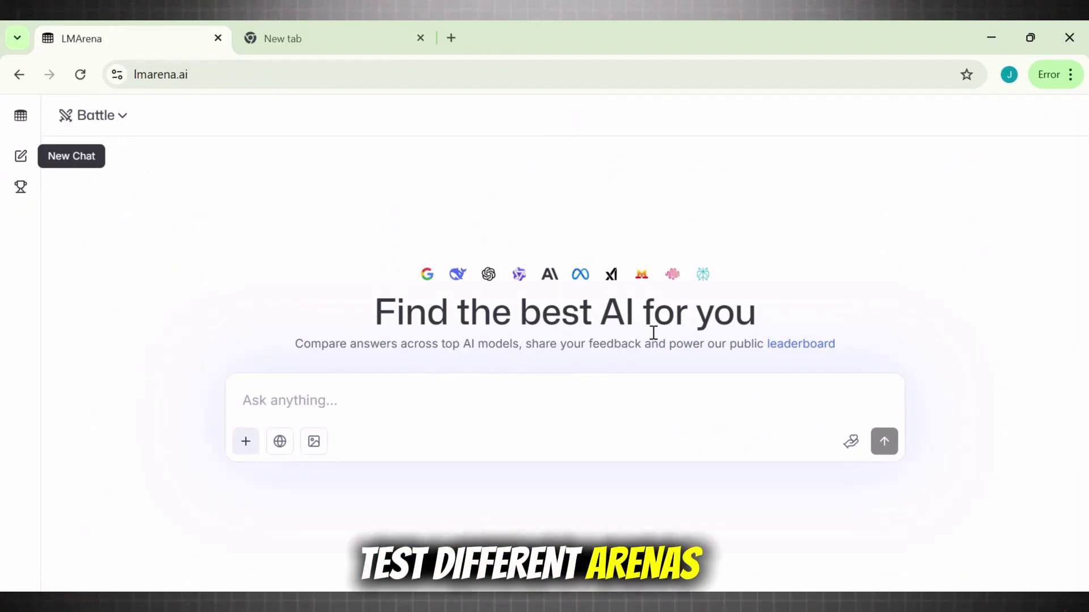
- Switch LMArena to direct chat and browse the model list, searching for 'nano'
left_click(21, 122)
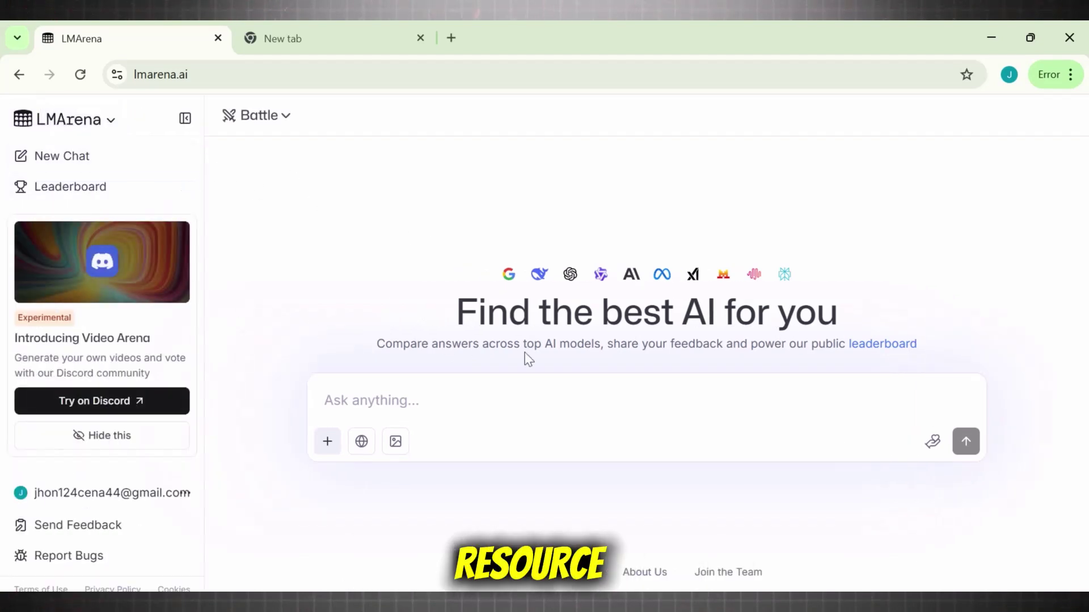
left_click(186, 119)
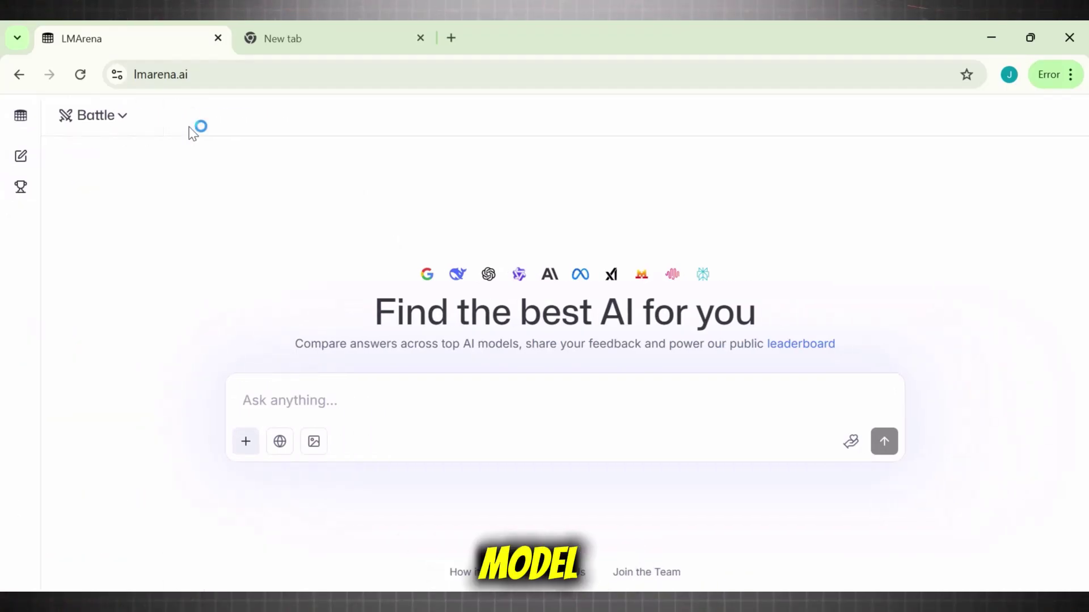
left_click(96, 119)
left_click(114, 254)
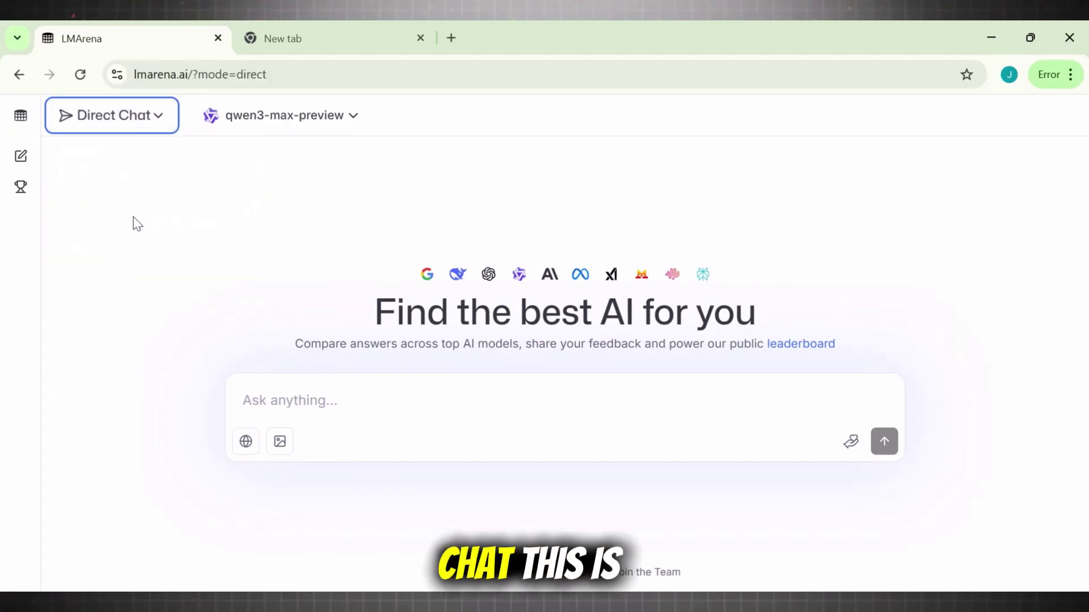
left_click(283, 115)
mouse_move(445, 223)
left_mouse_down()
mouse_move(415, 438)
mouse_move(401, 462)
left_mouse_up()
left_click(515, 163)
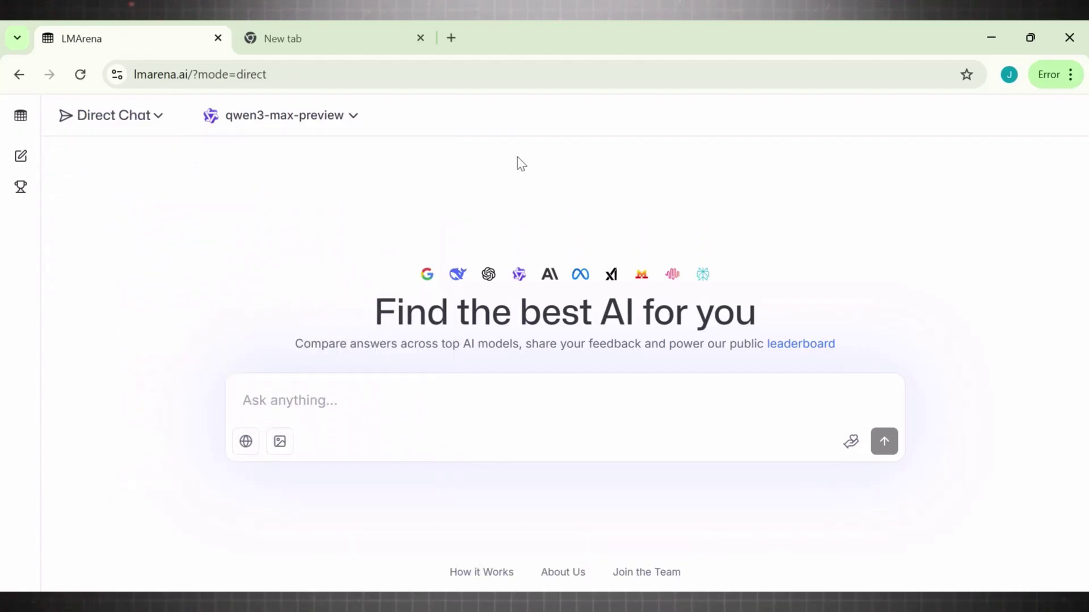
left_click(317, 119)
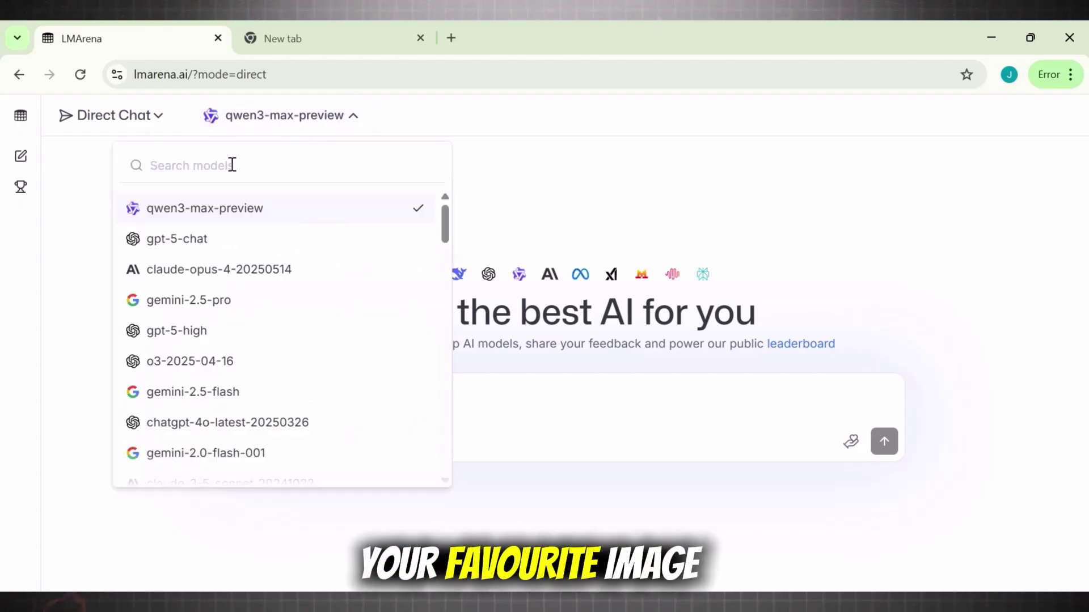
type("nan")
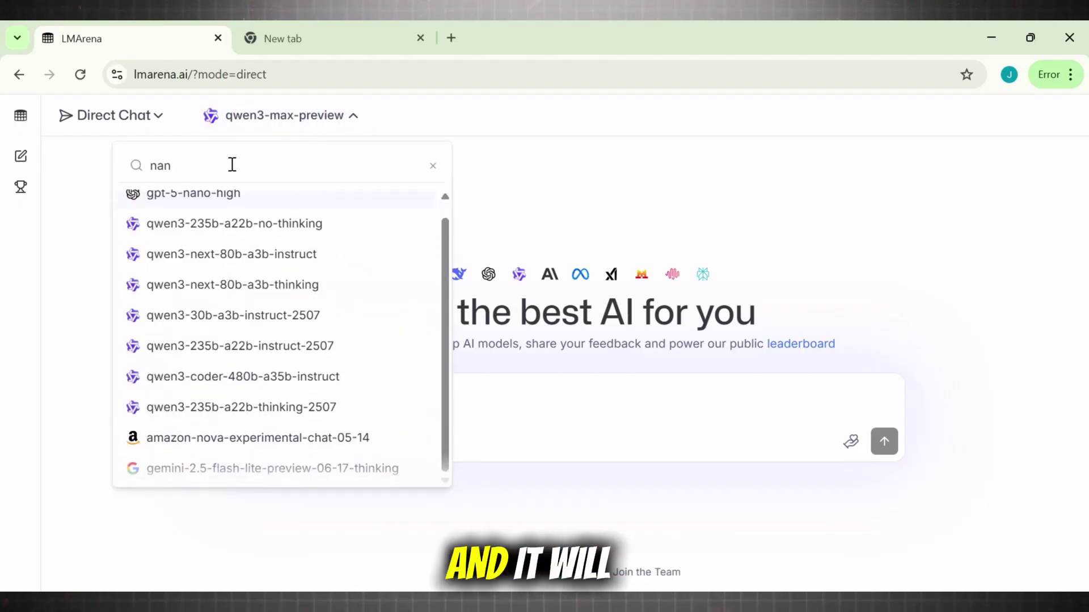
type("o")
left_click(387, 342)
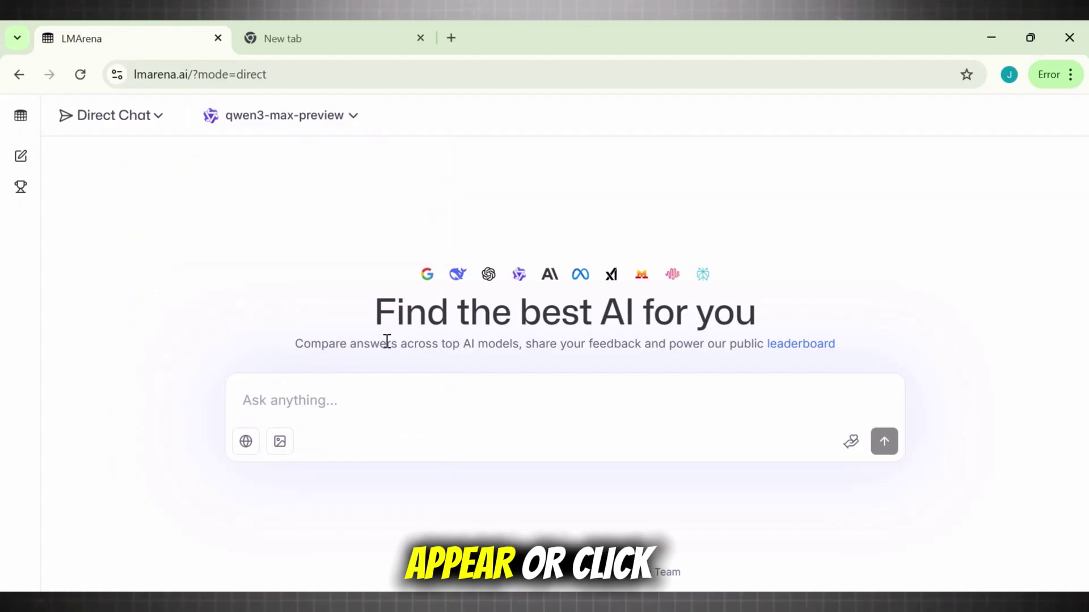
- Switch the chat to image generation with gemini-2.5-flash-image-preview (nano-banana)
left_click(280, 443)
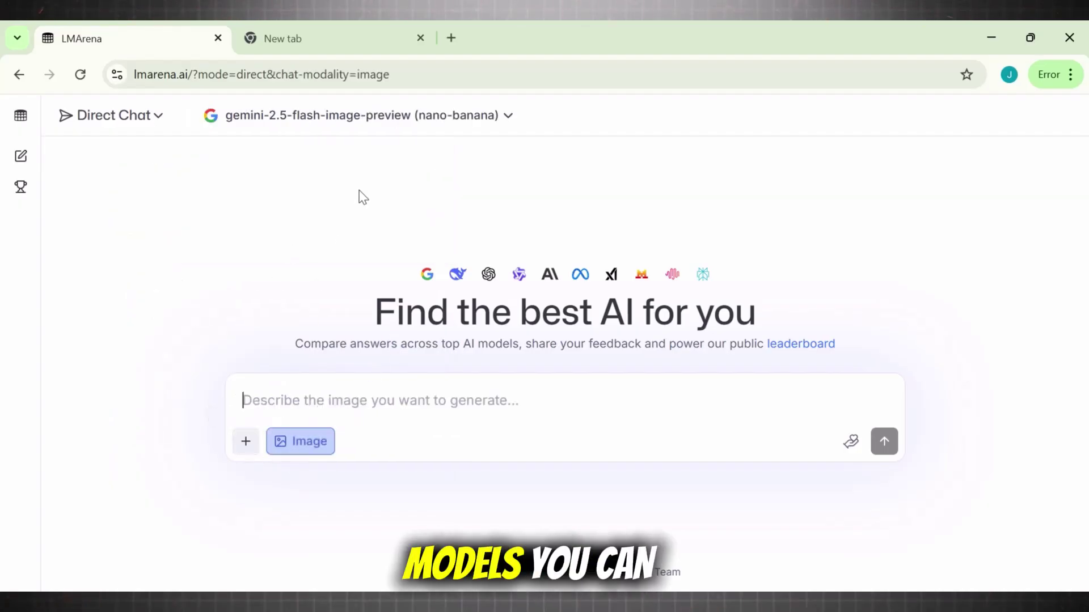
left_click(390, 120)
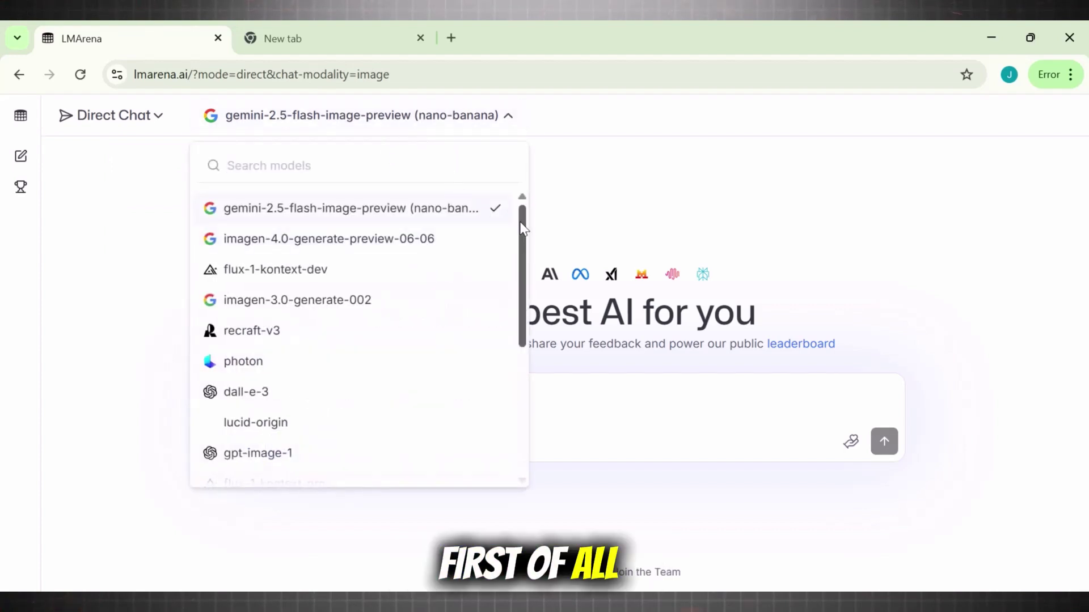
left_click_drag(523, 228, 507, 338)
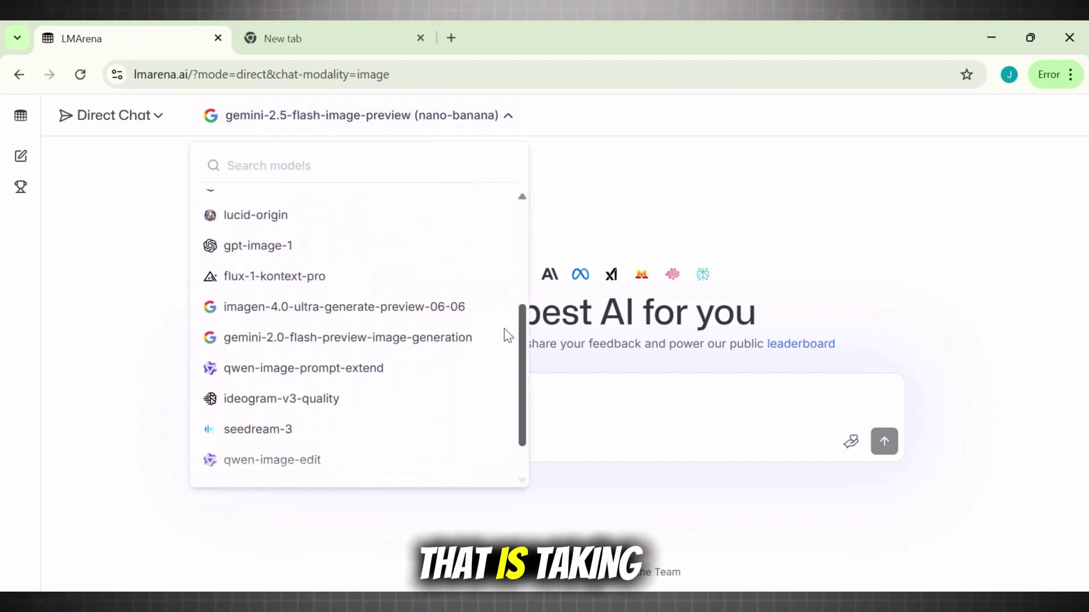
scroll(507, 339, "down", 1)
left_click_drag(510, 352, 515, 213)
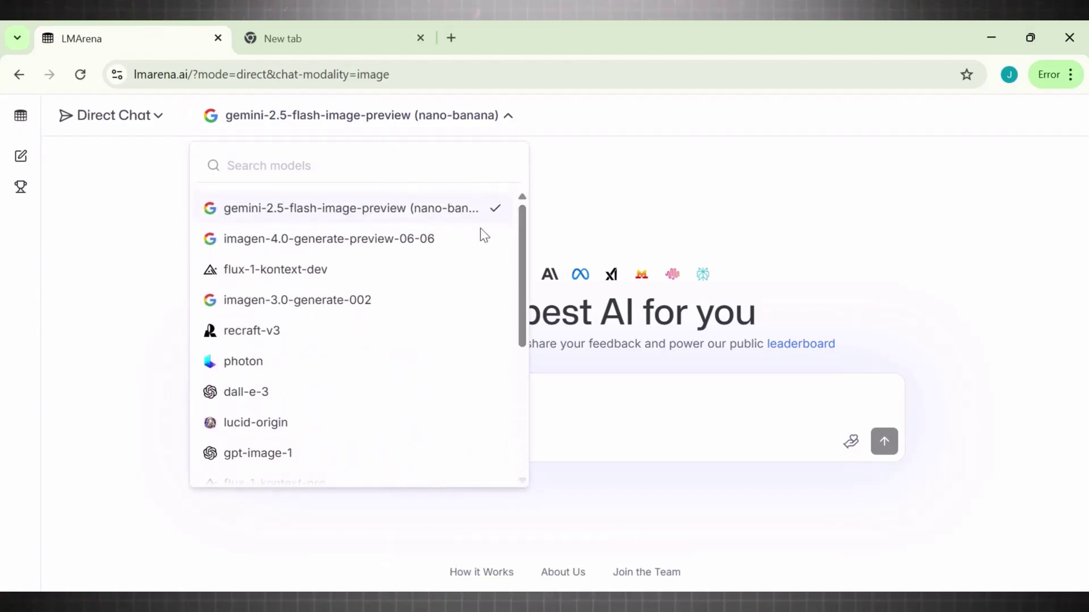
- Select the elderly fisherman prompt in the document's Realistic Photography section
left_click(326, 38)
left_click(274, 327)
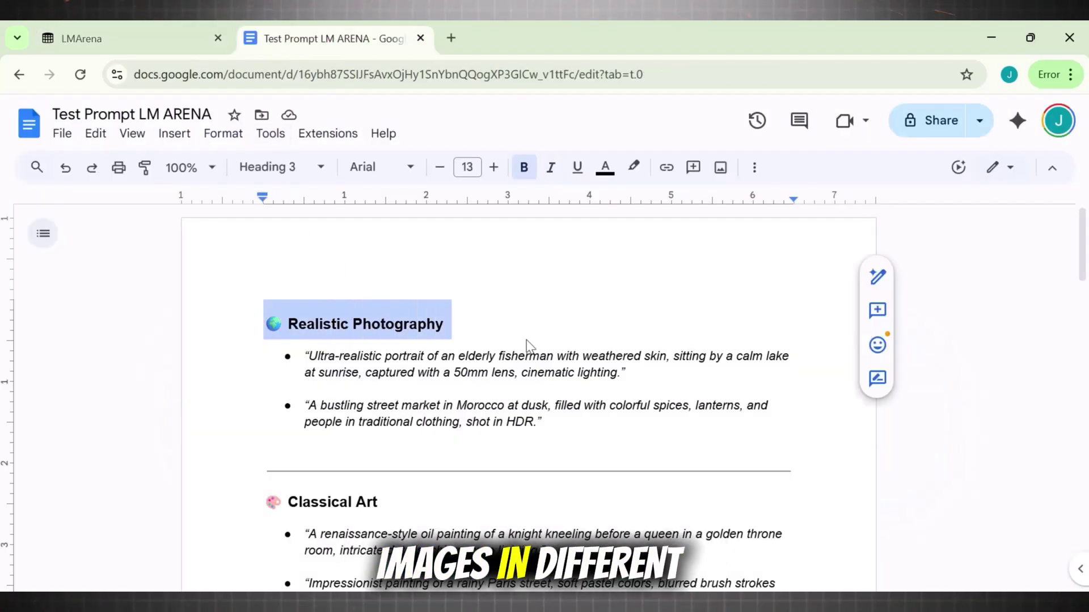
left_click_drag(305, 357, 631, 379)
key("ctrl+c")
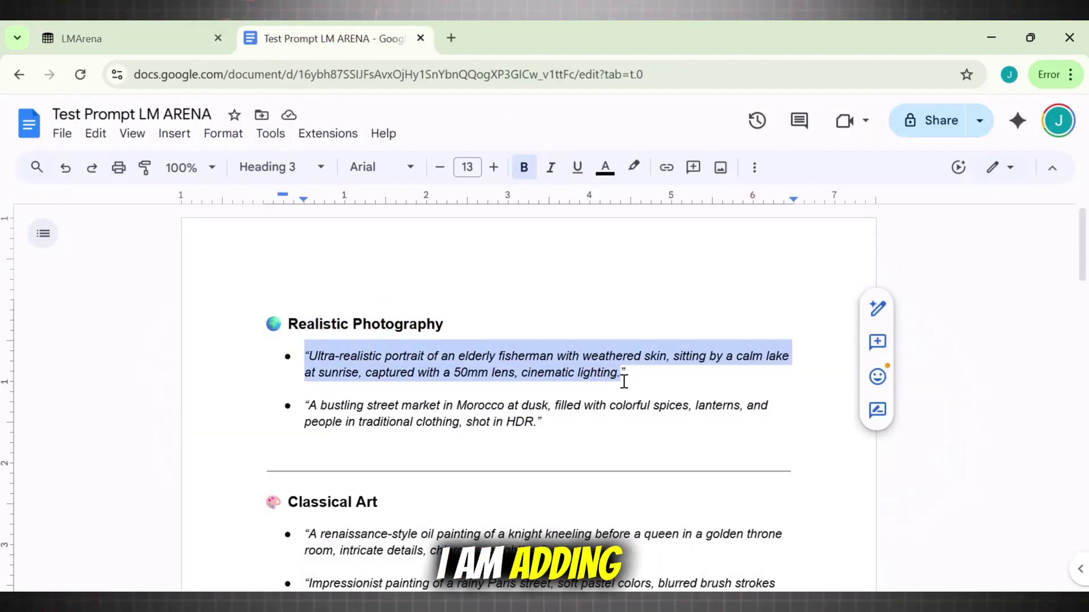
- Generate the elderly fisherman image from the pasted prompt, accepting the terms, and download it
left_click(97, 34)
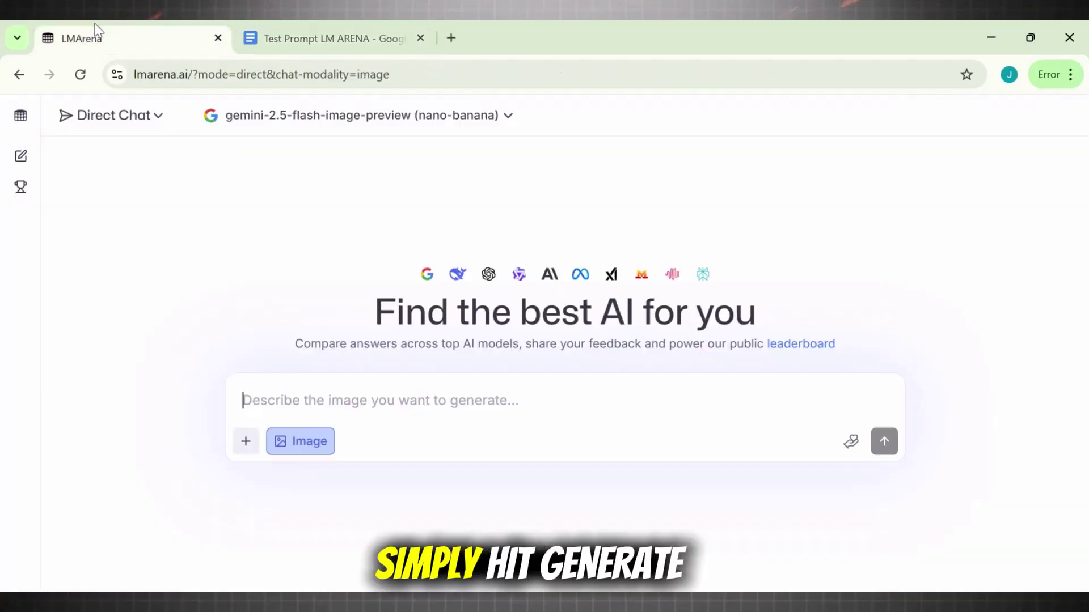
key("ctrl+v")
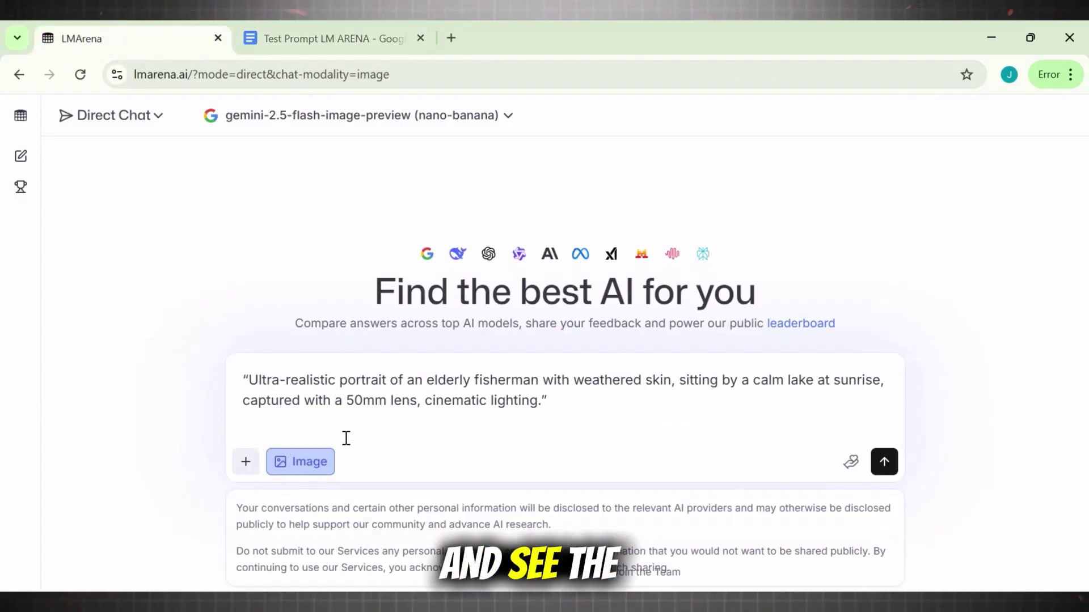
left_click(883, 462)
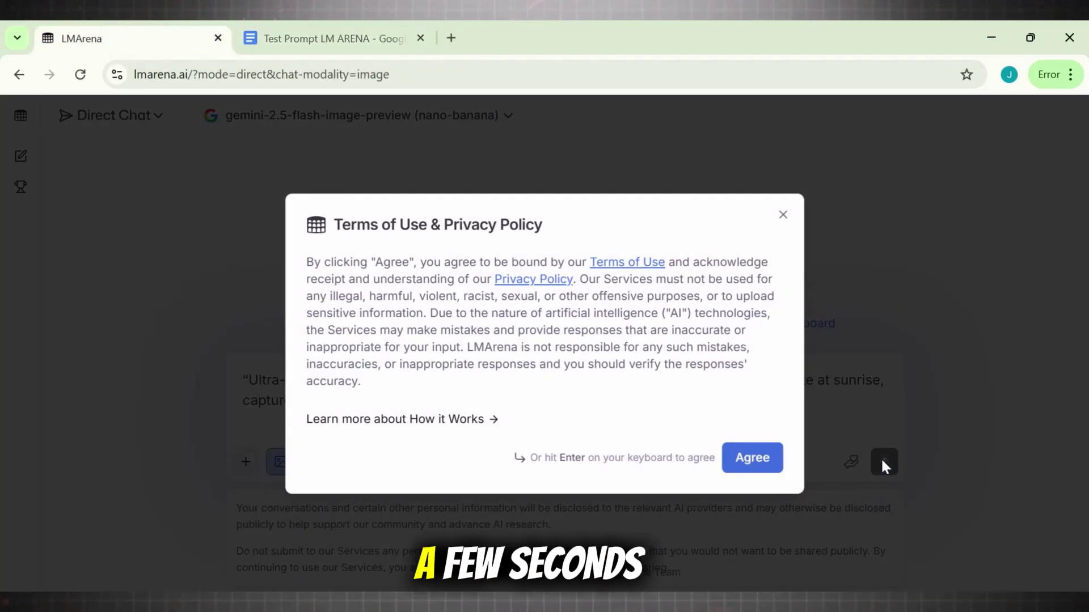
left_click(754, 462)
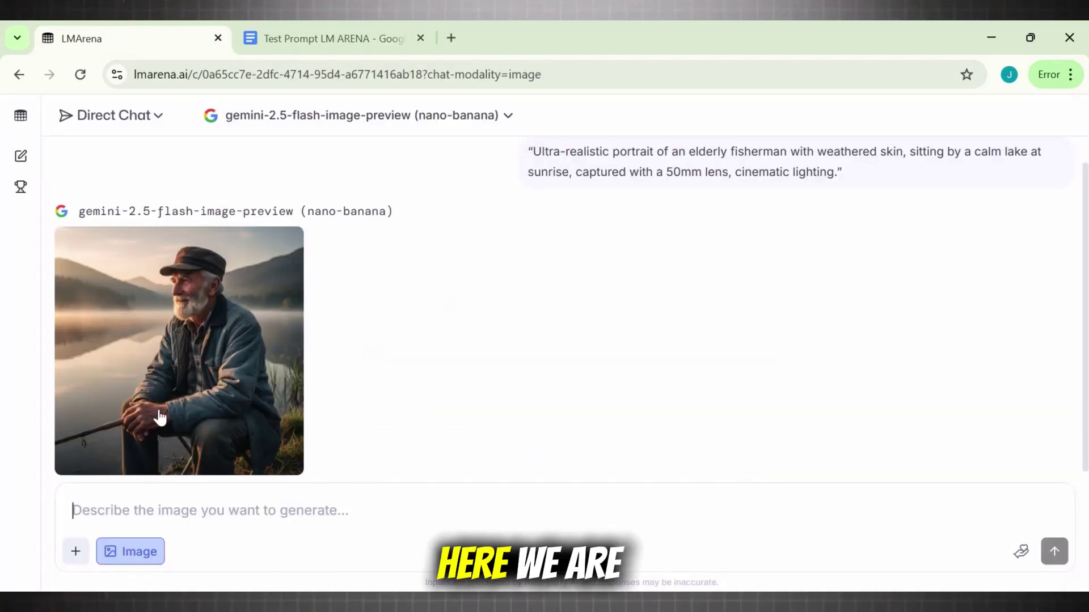
left_click(236, 363)
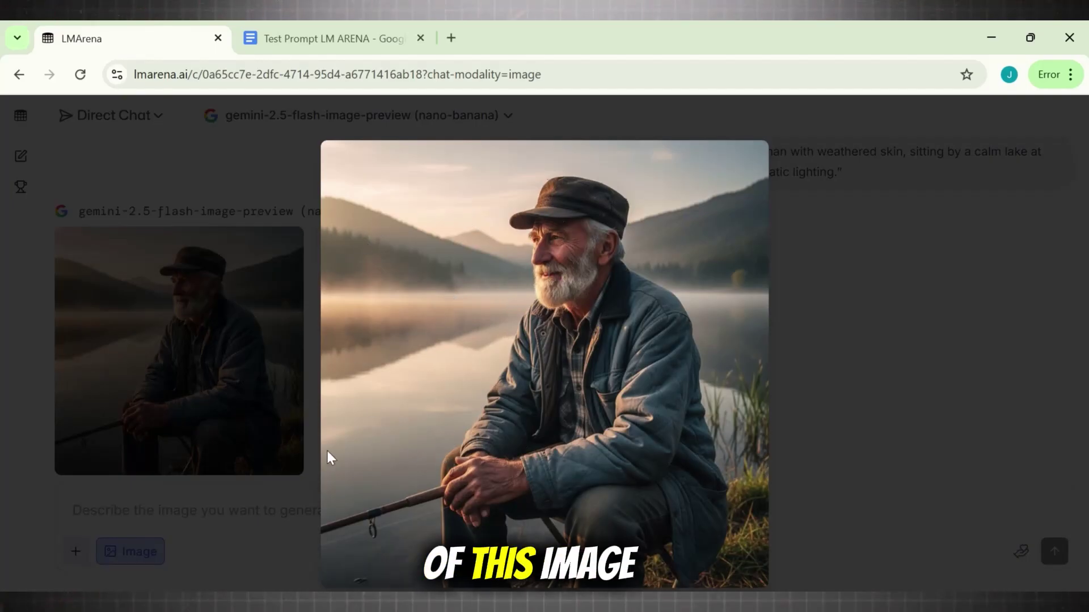
key("Escape")
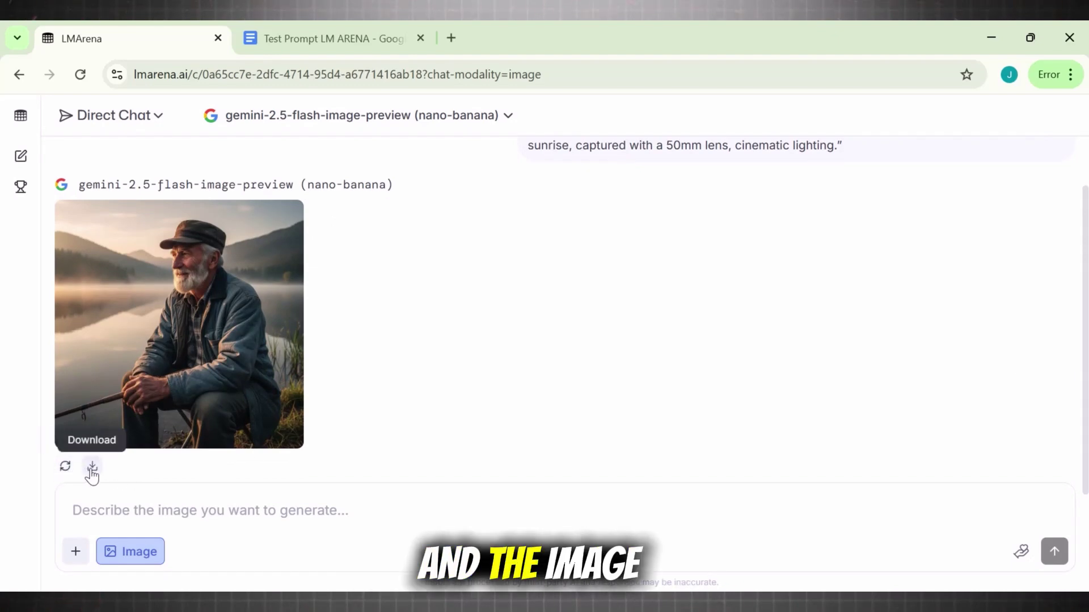
left_click(93, 472)
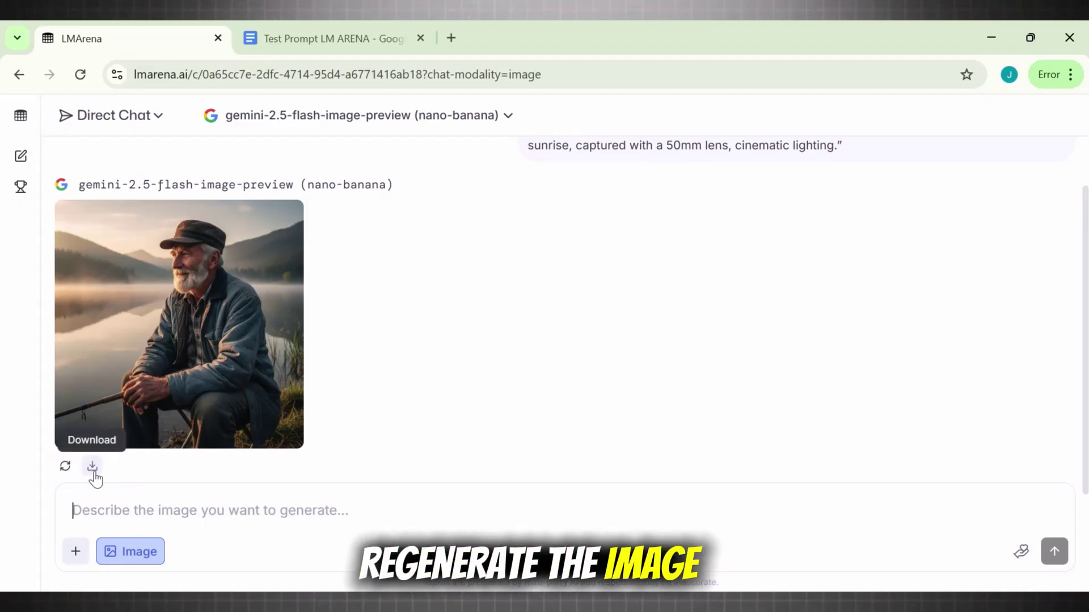
- Attach a portrait and request 'convert this image into a man wa...in a party with a' woman
left_click(77, 560)
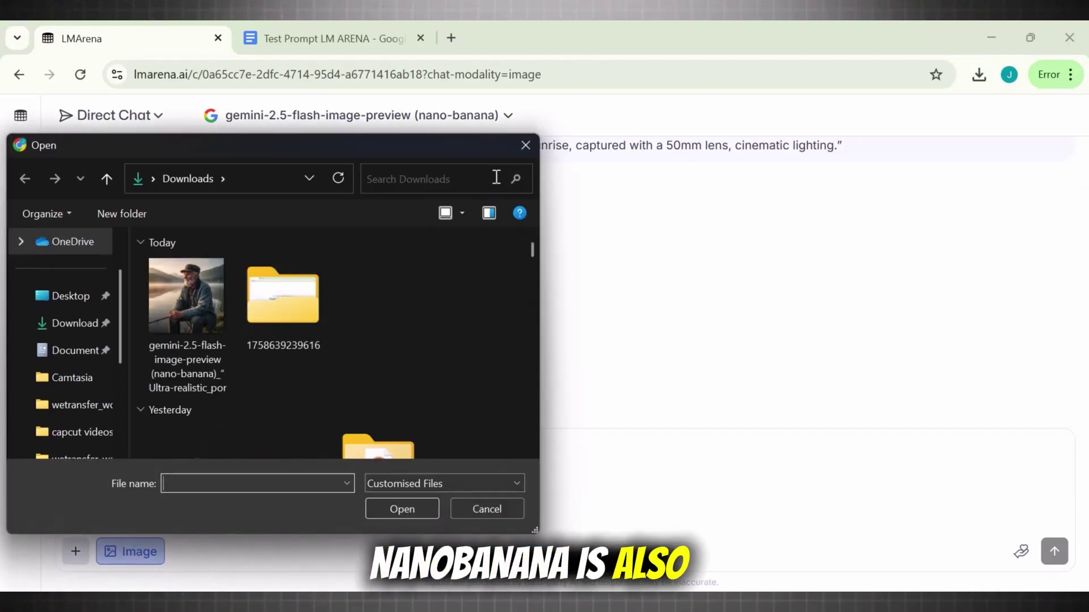
left_click(518, 144)
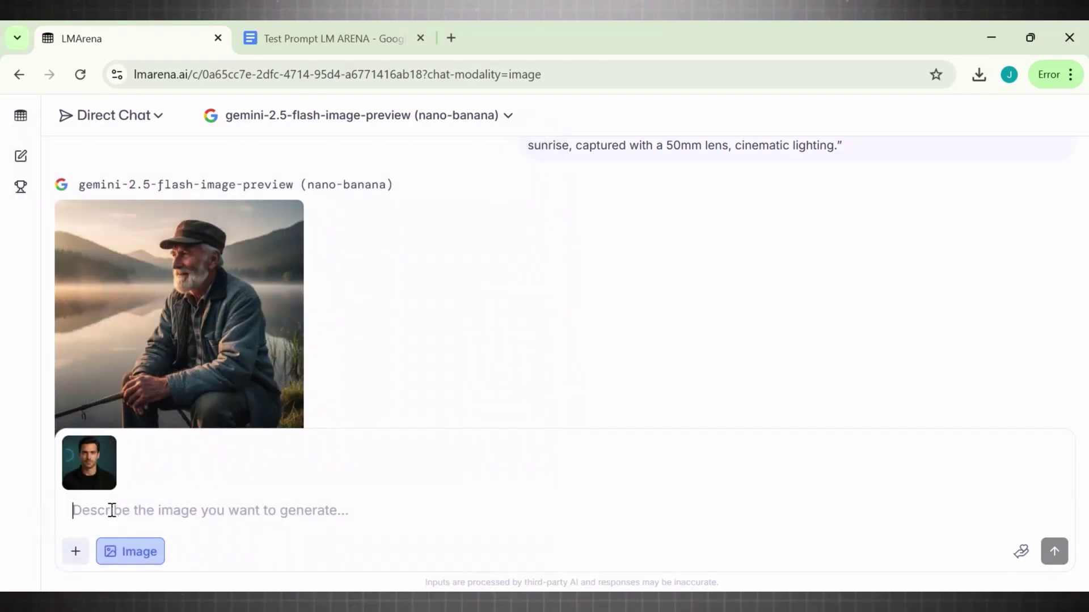
type("convert this i")
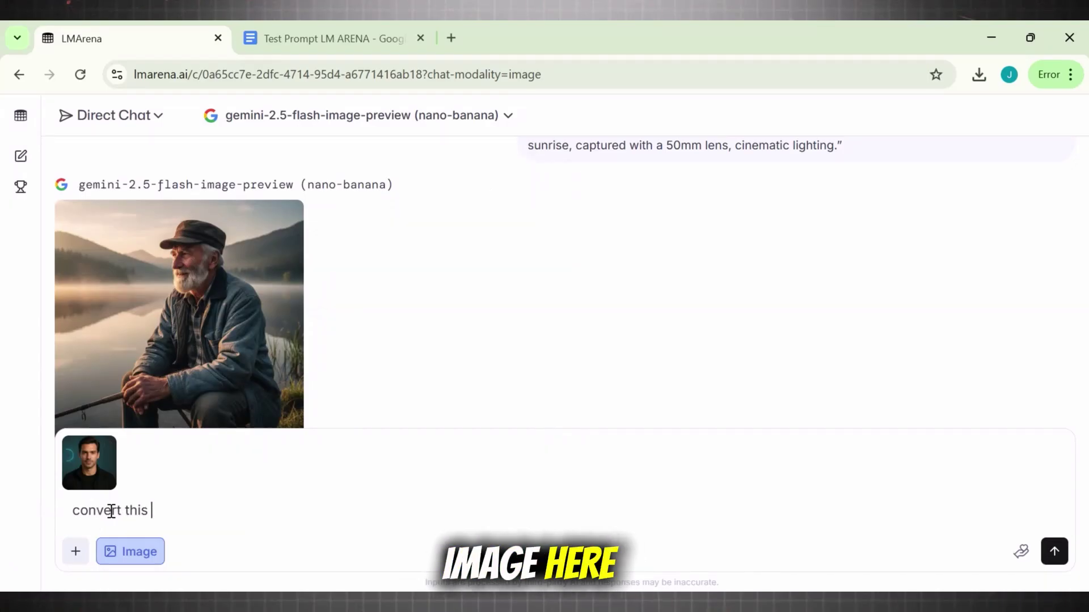
type("mage into a man waering tuxedo")
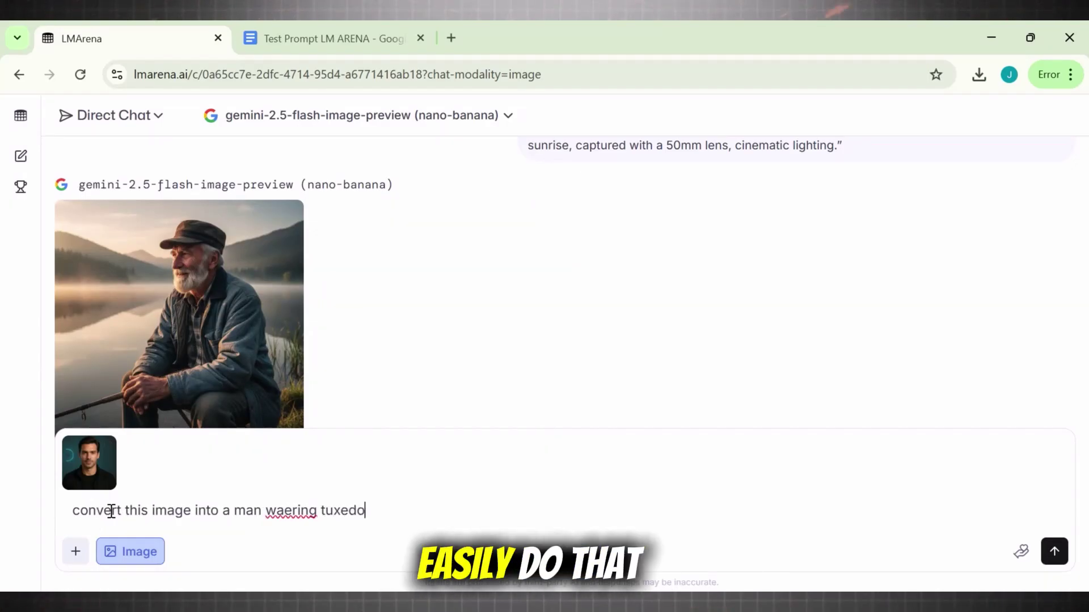
type("in a party ")
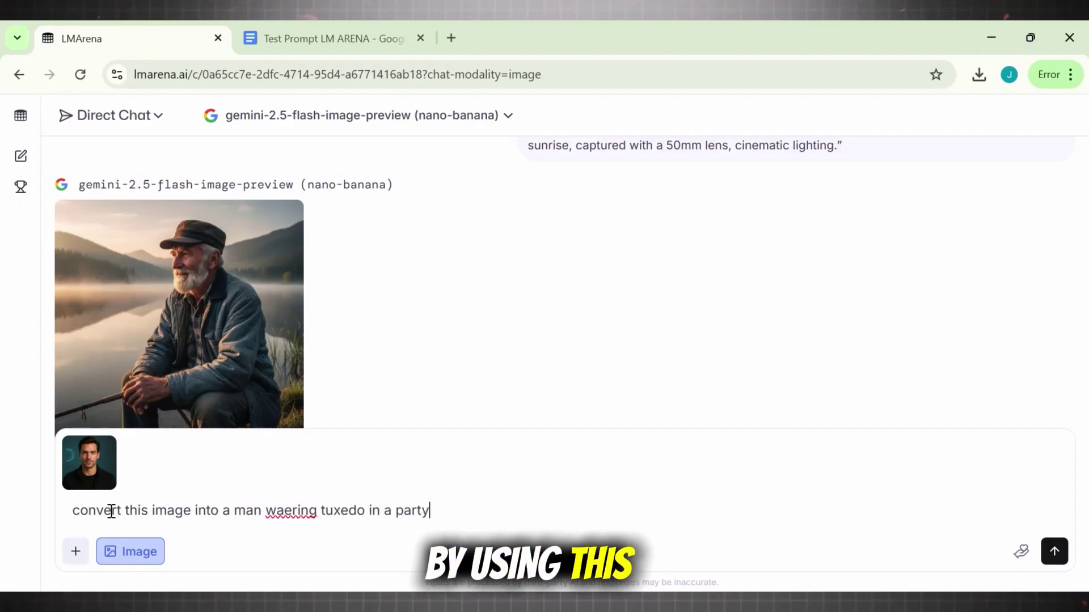
type("with a girl")
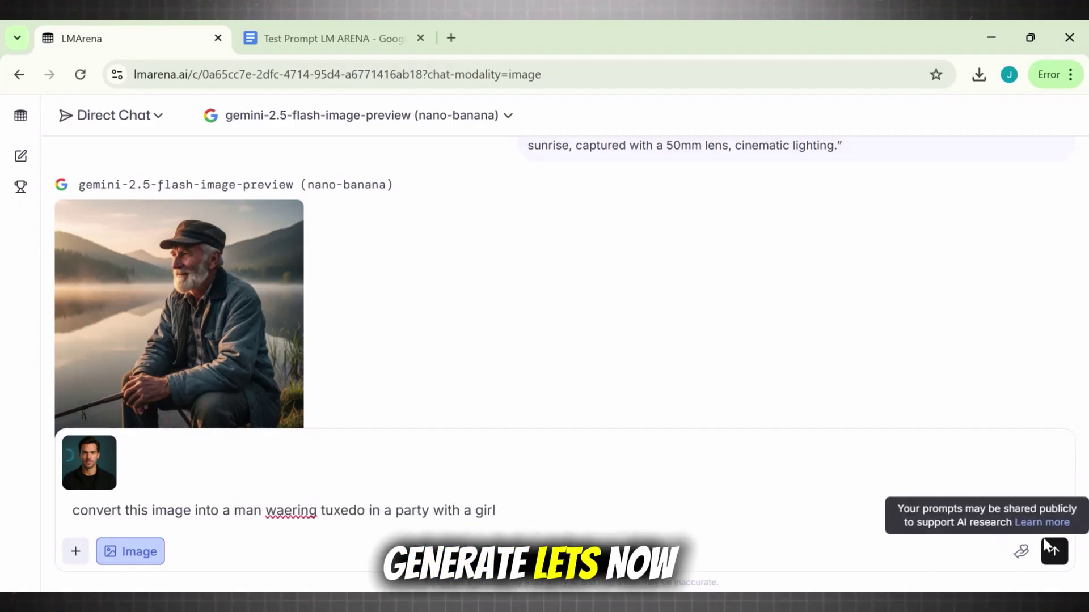
left_click(1053, 551)
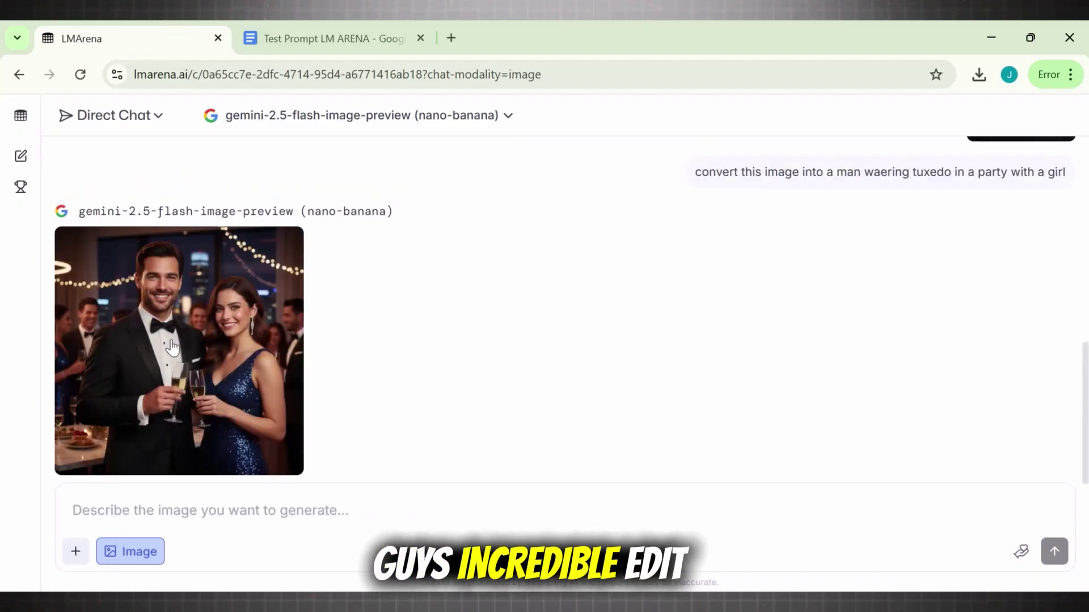
left_click(241, 374)
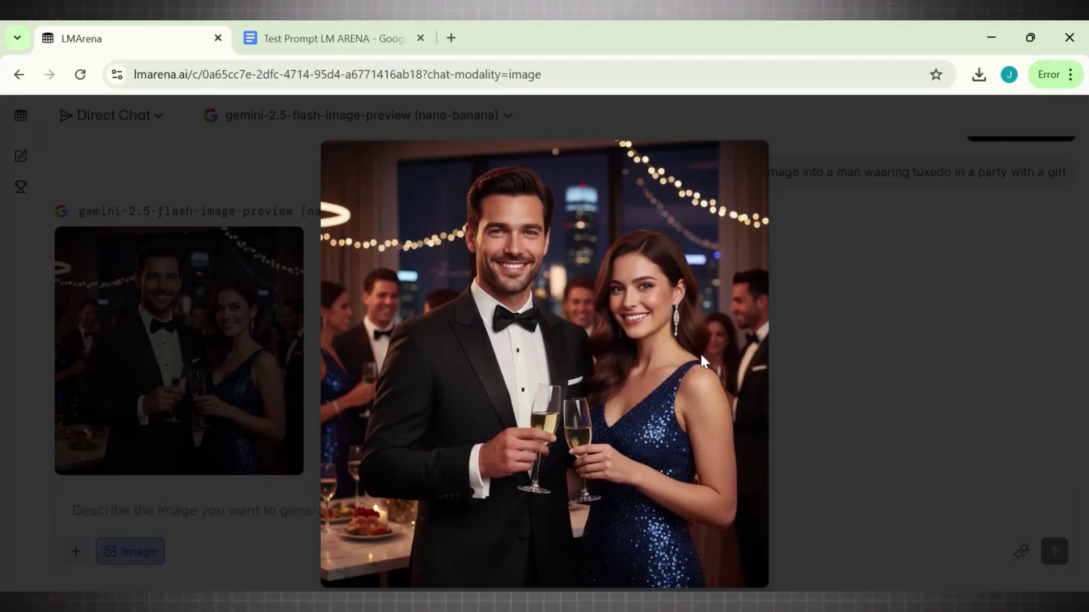
- Copy the Morocco street market prompt and generate it, viewing the spice market image enlarged
left_click(815, 380)
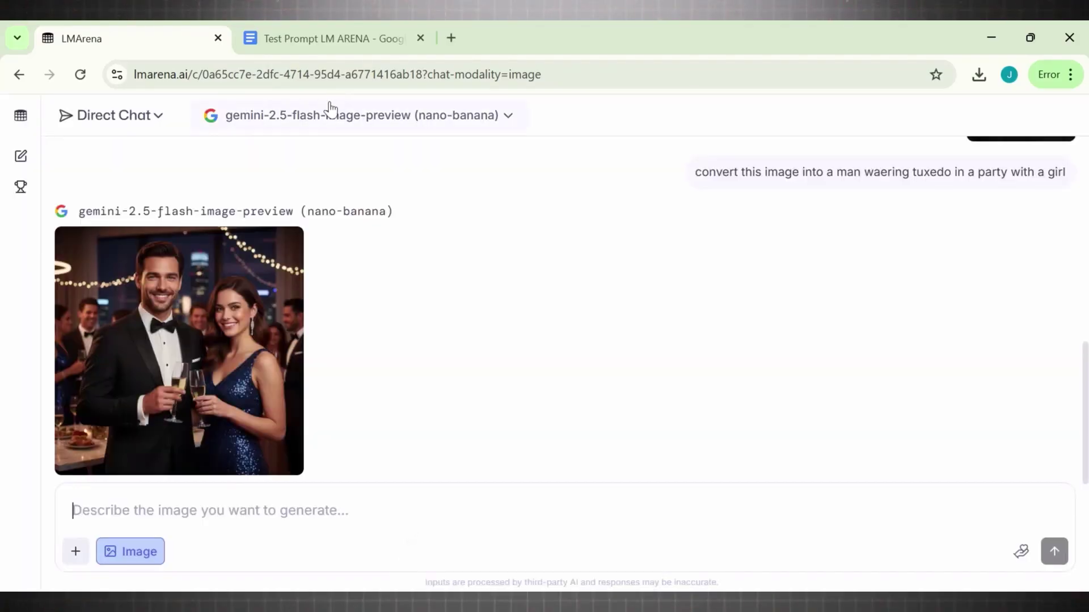
left_click(329, 116)
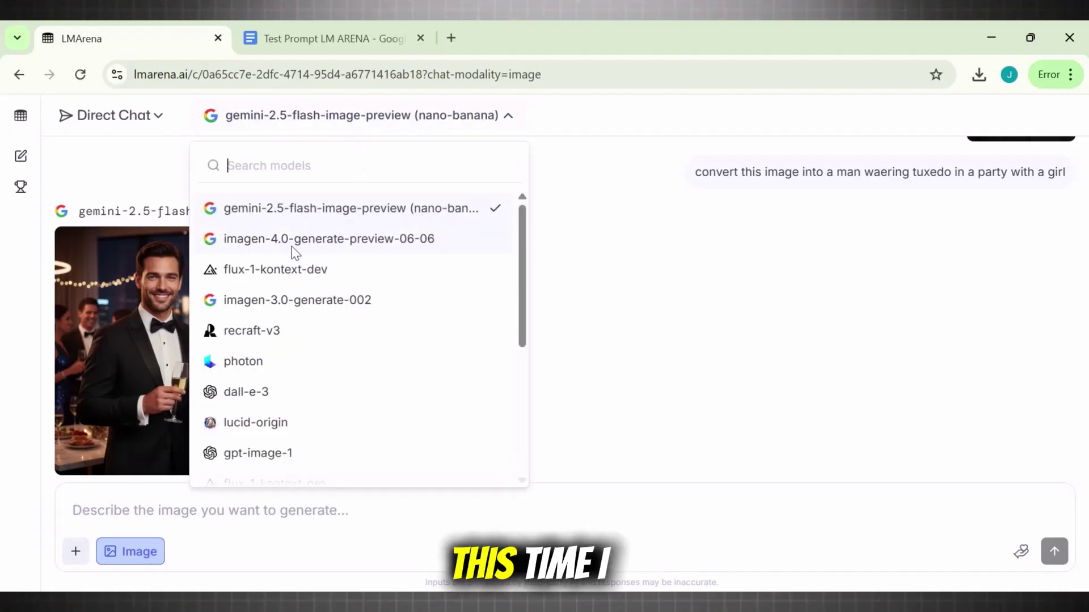
key("ctrl+Tab")
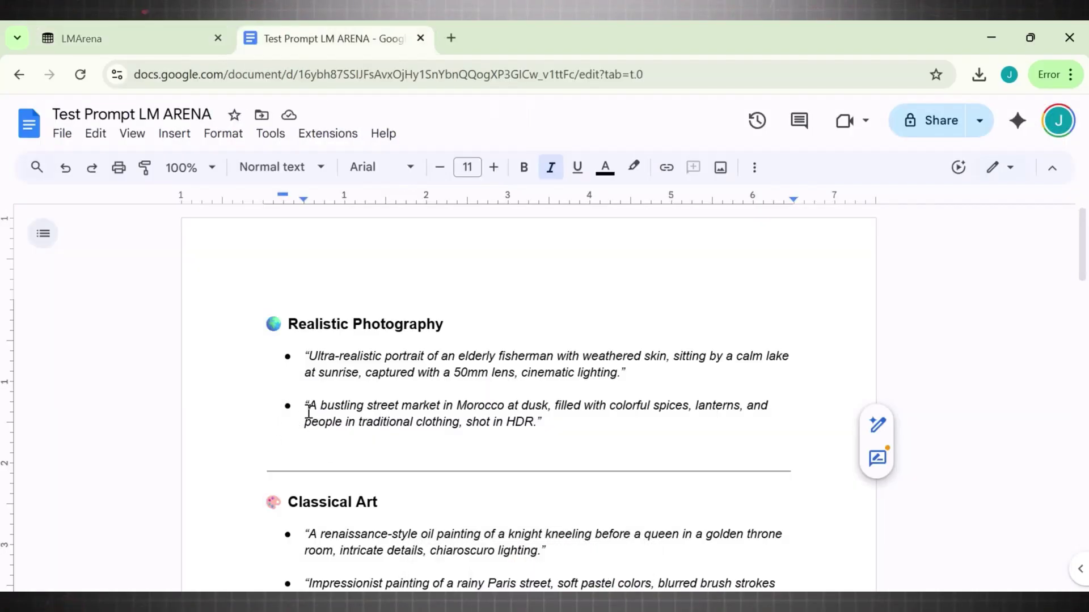
left_click_drag(306, 405, 544, 423)
key("ctrl+c")
key("ctrl+Tab")
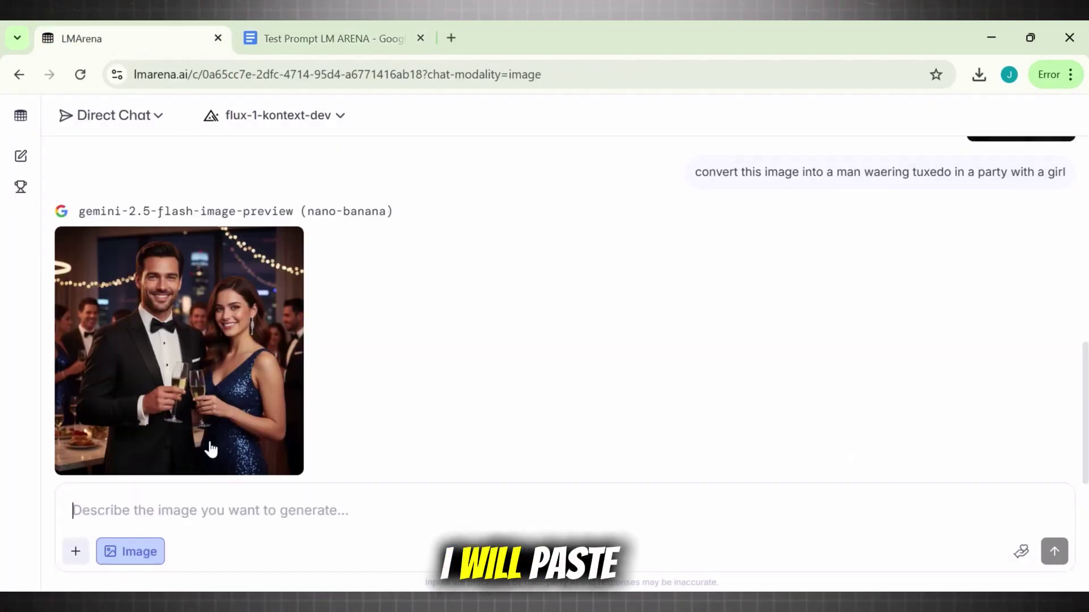
left_click(136, 512)
key("ctrl+v")
left_click(1055, 551)
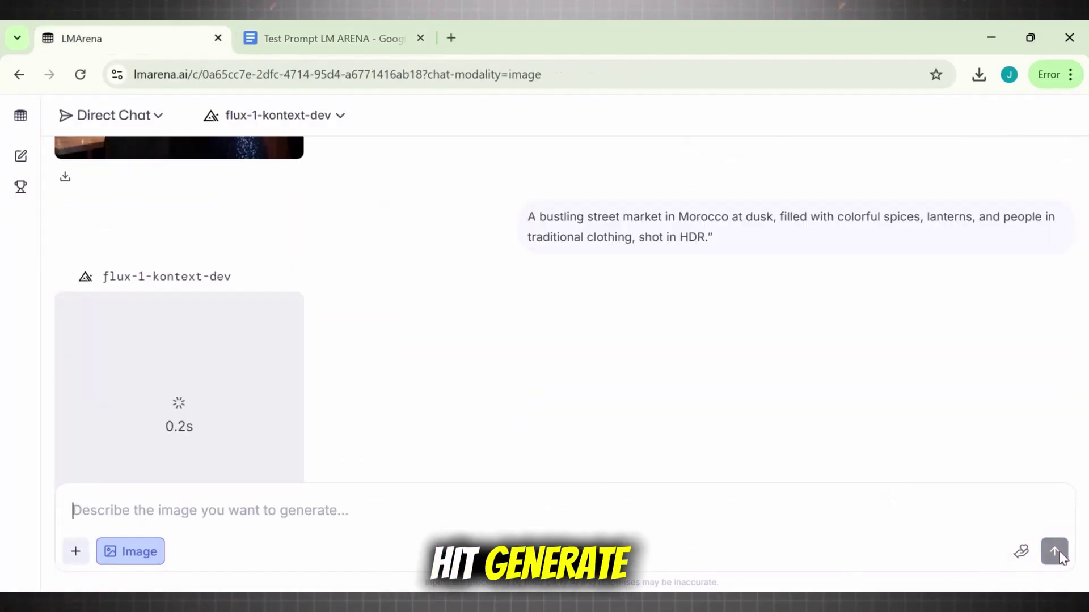
left_click(228, 350)
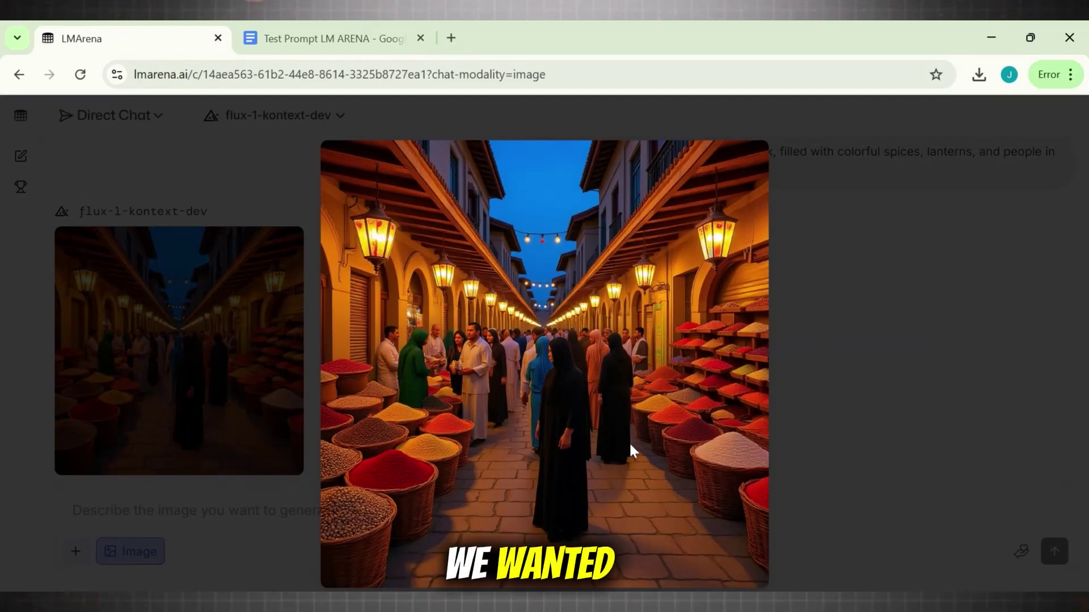
- Select the renaissance knight painting prompt in the document and return to LMArena's prompt box
key("ctrl+Tab")
left_click_drag(304, 419, 550, 440)
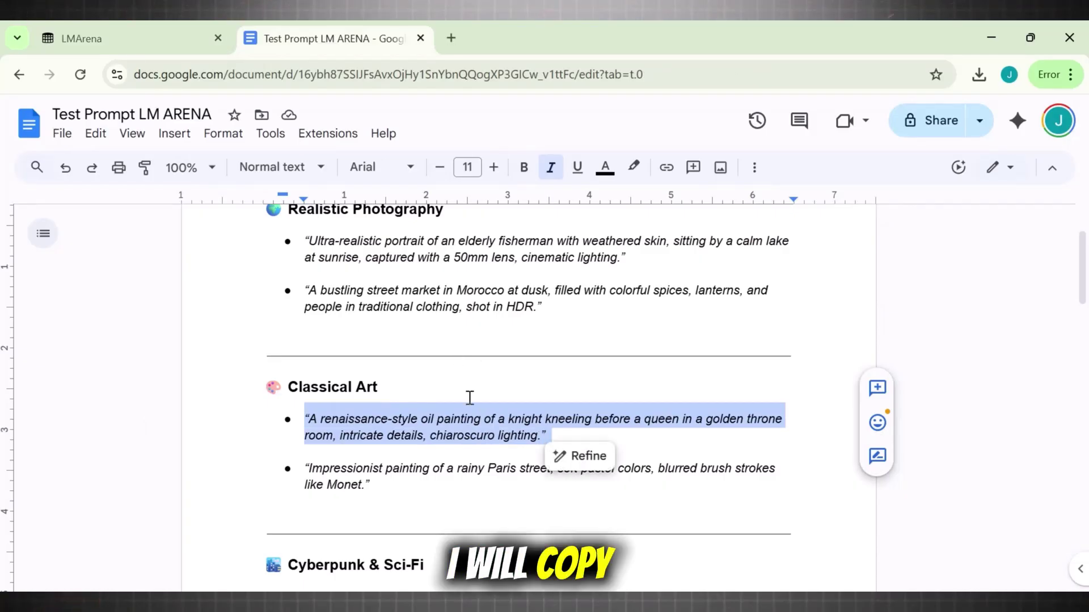
left_click(170, 38)
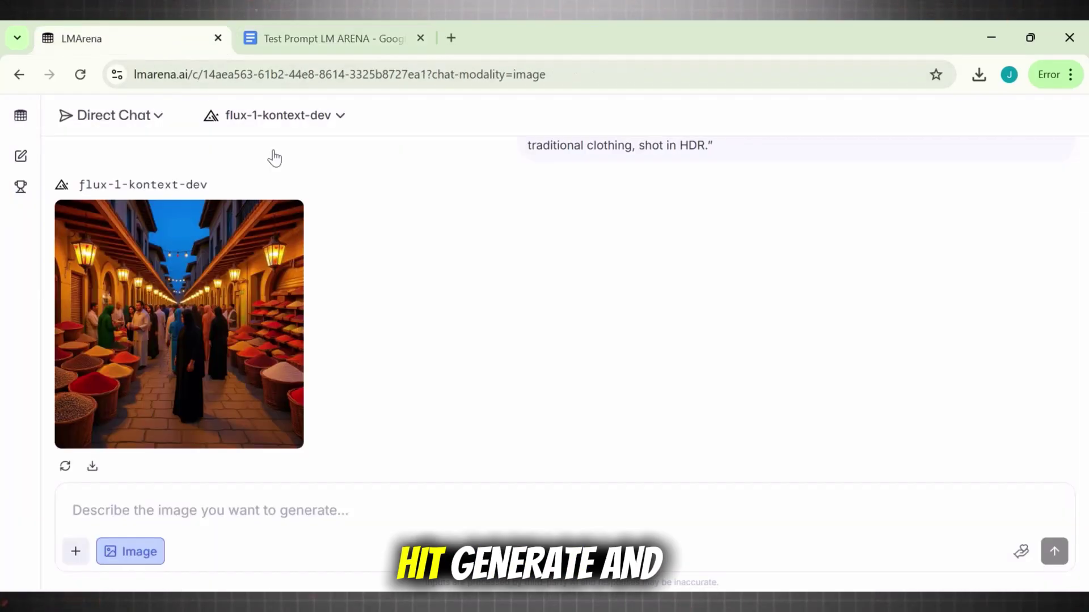
left_click(135, 509)
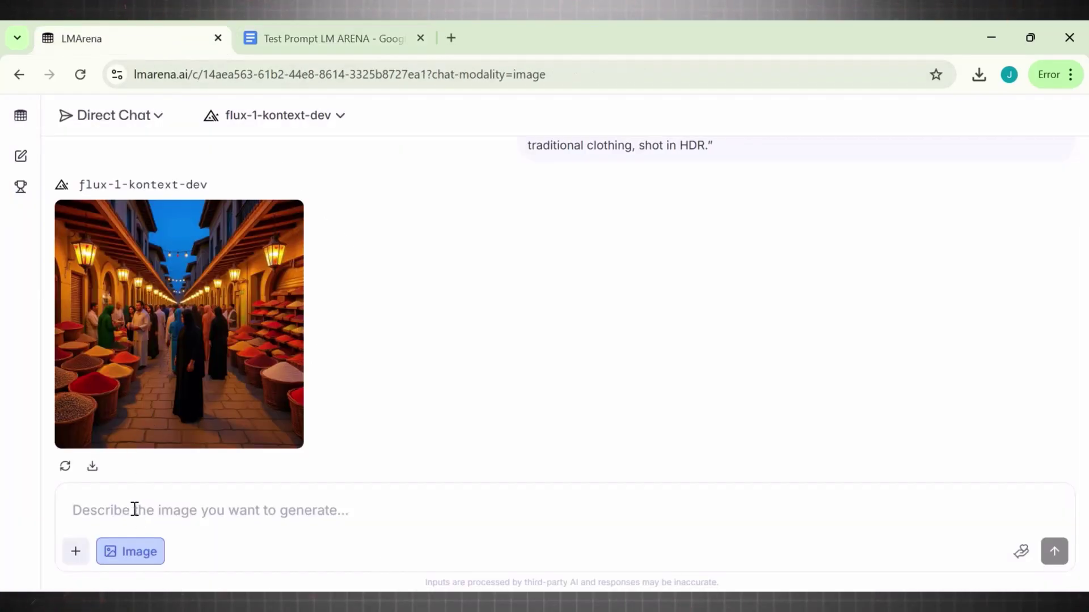
- Paste the knight-and-queen prompt, generate it, and view the oil painting enlarged
key("ctrl+v")
left_click(1054, 552)
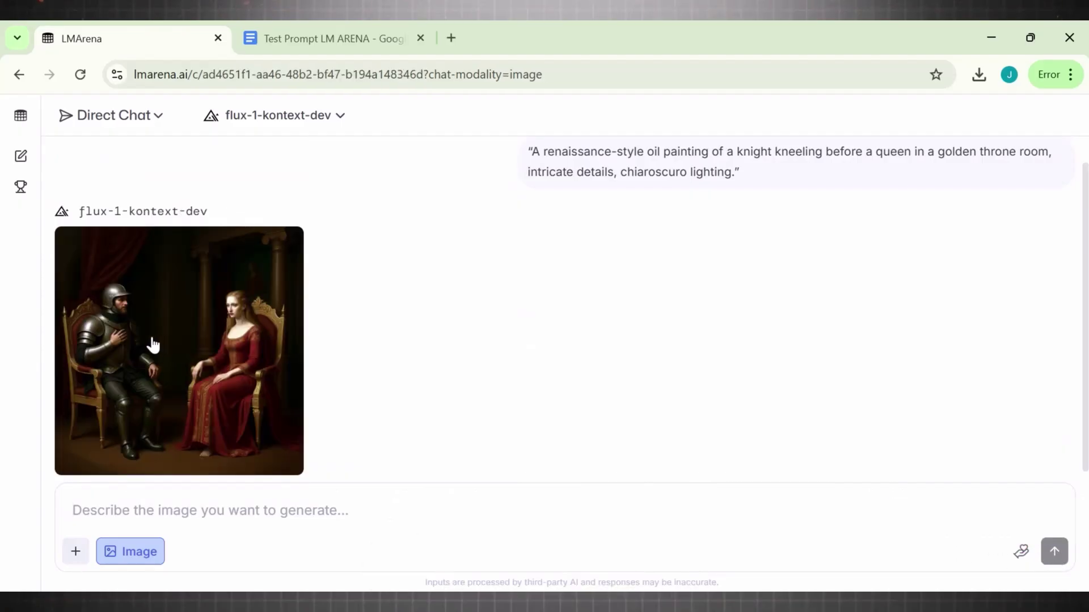
left_click(153, 344)
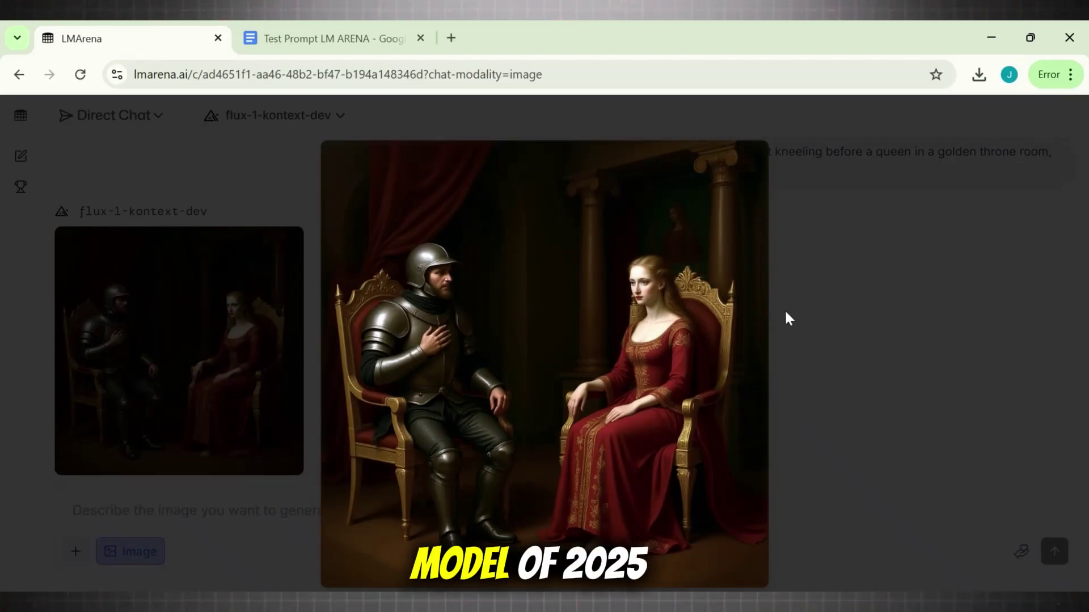
left_click(828, 308)
scroll(1081, 369, "down", 1)
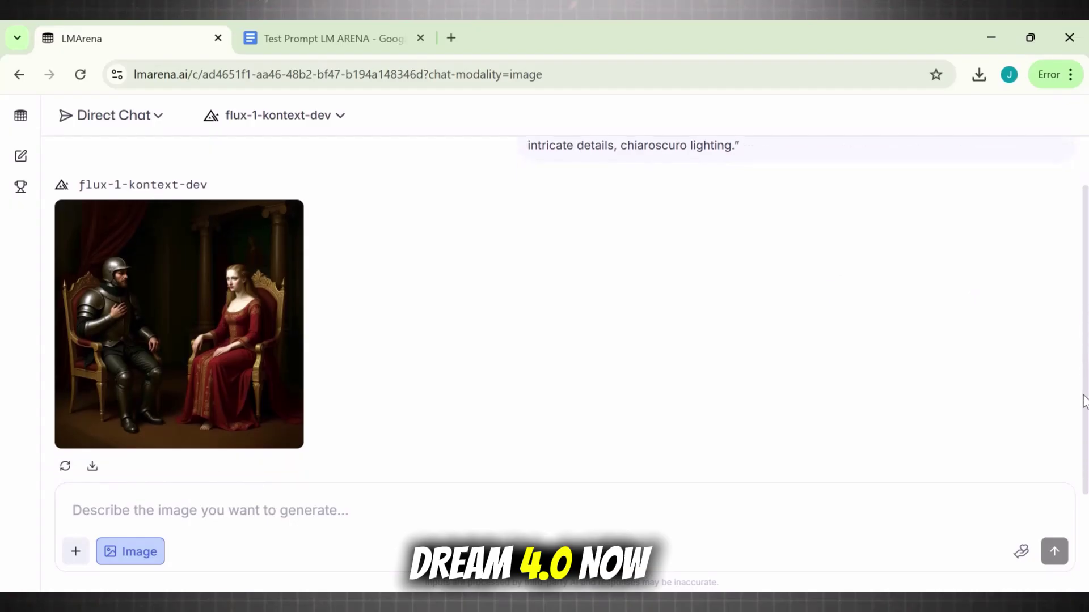
- Choose seedream-4-2k and generate the pasted dragon prompt, viewing the result enlarged
left_click(244, 125)
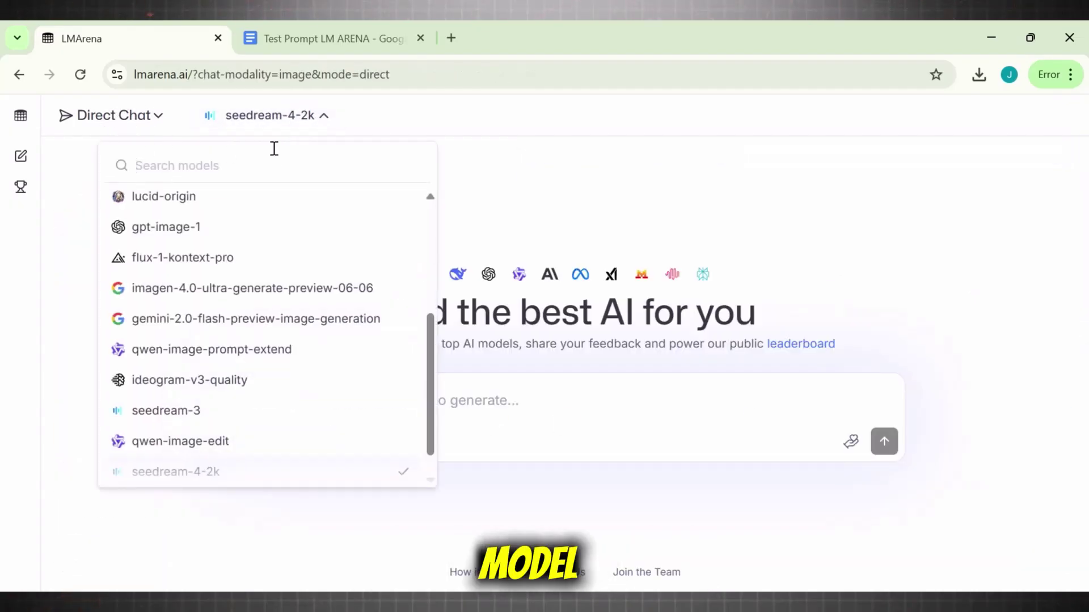
left_click(318, 114)
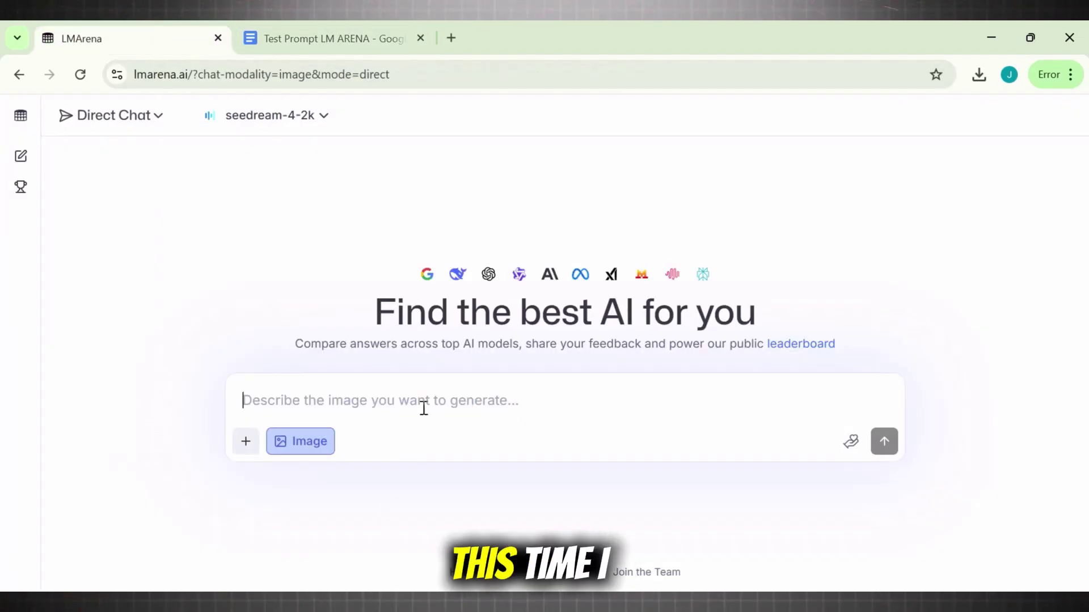
left_click(423, 406)
key("ctrl+v")
left_click(886, 463)
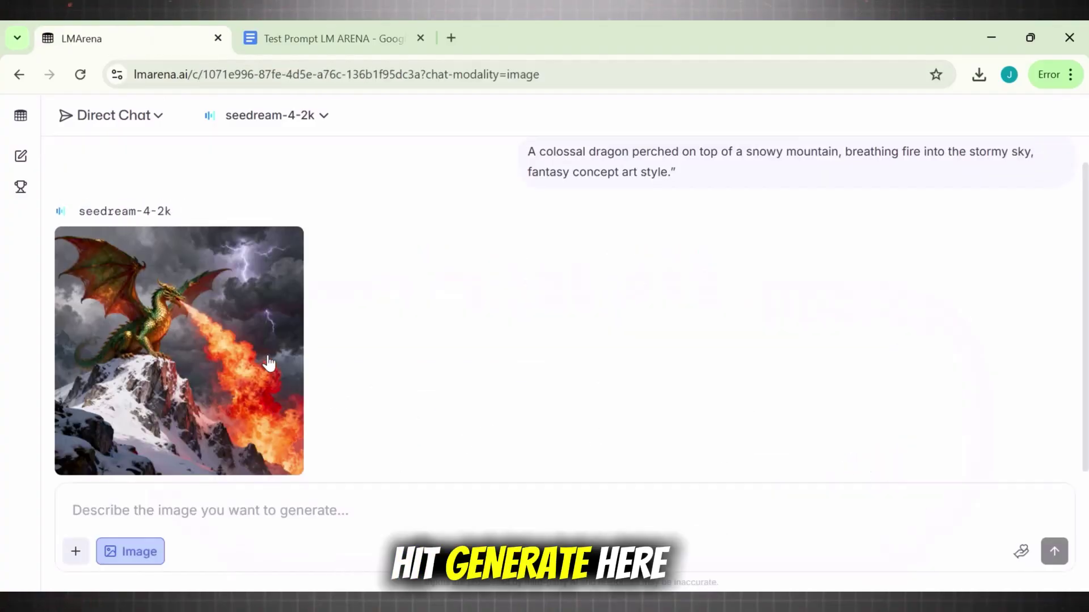
left_click(269, 363)
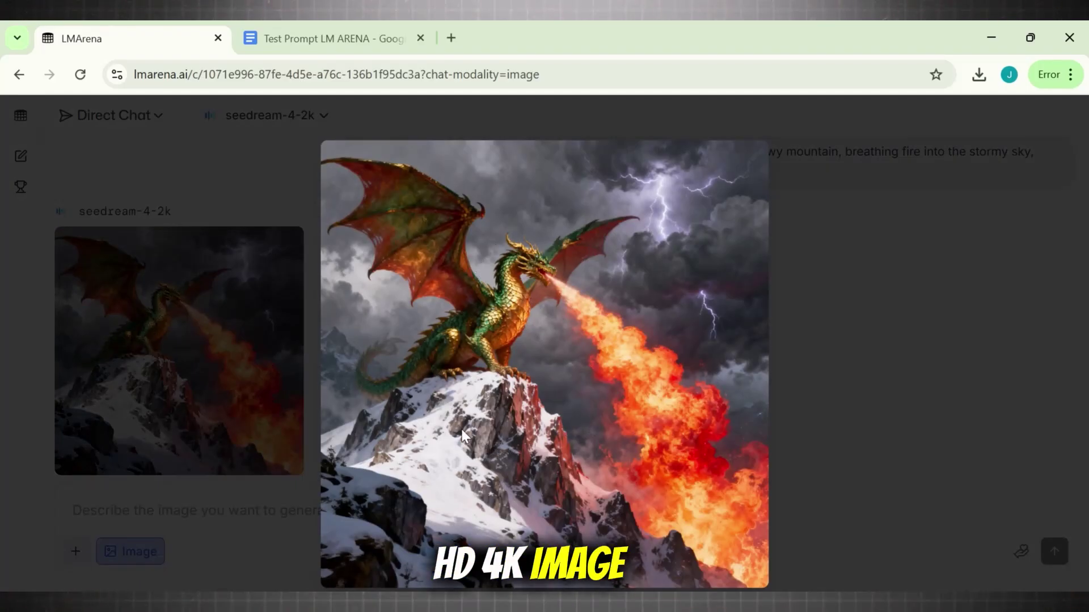
left_click(819, 370)
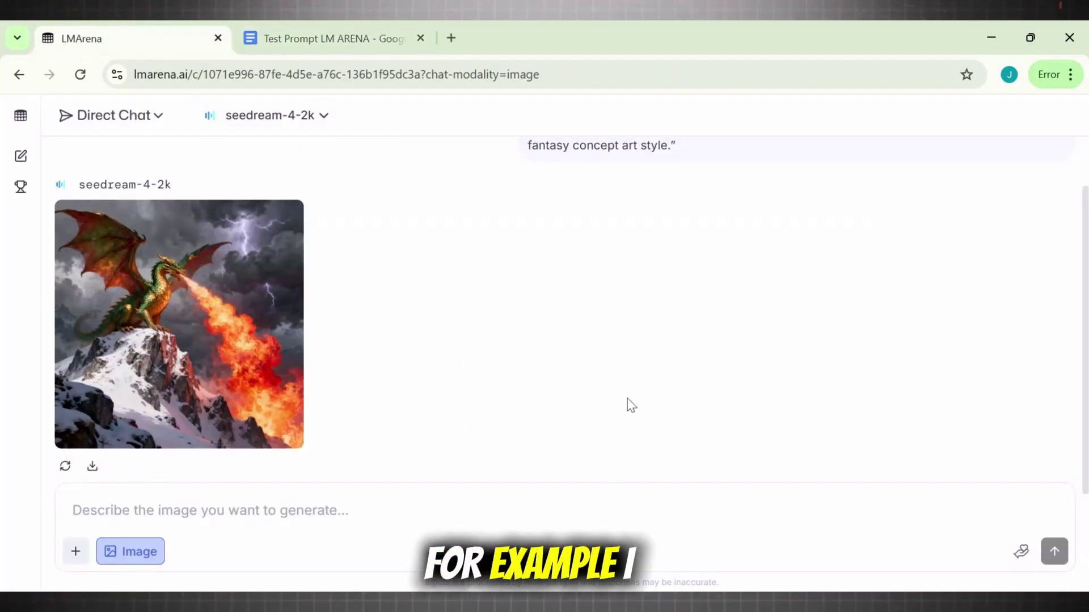
- Copy the Astronaut prompt from the document and generate the alien jungle image with seedream-4-2k
key("ctrl+Tab")
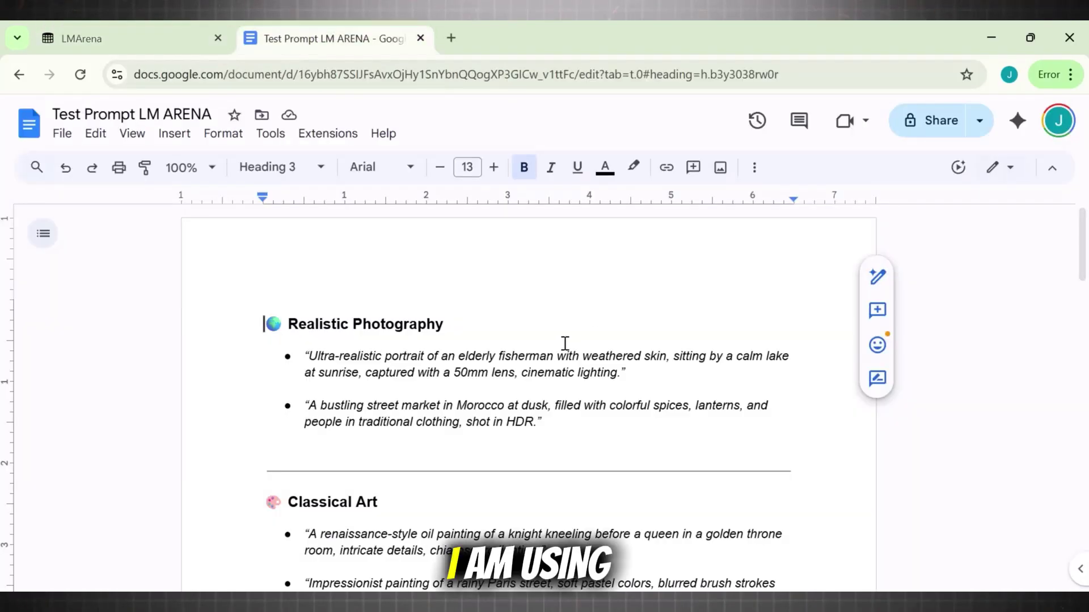
scroll(1085, 338, "down", 5)
scroll(1085, 338, "down", 4)
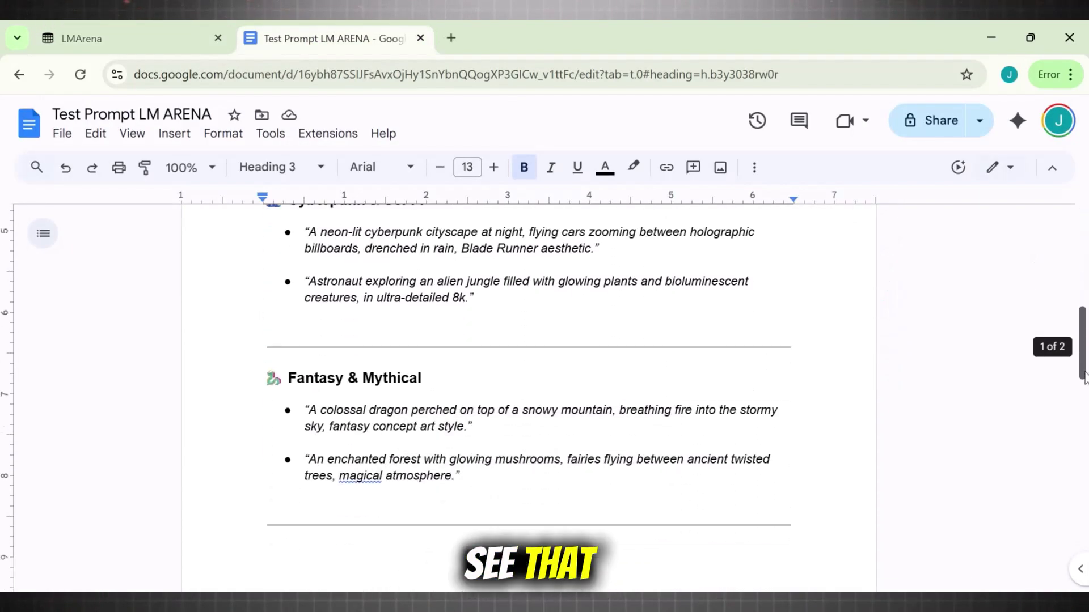
left_click_drag(306, 257, 473, 273)
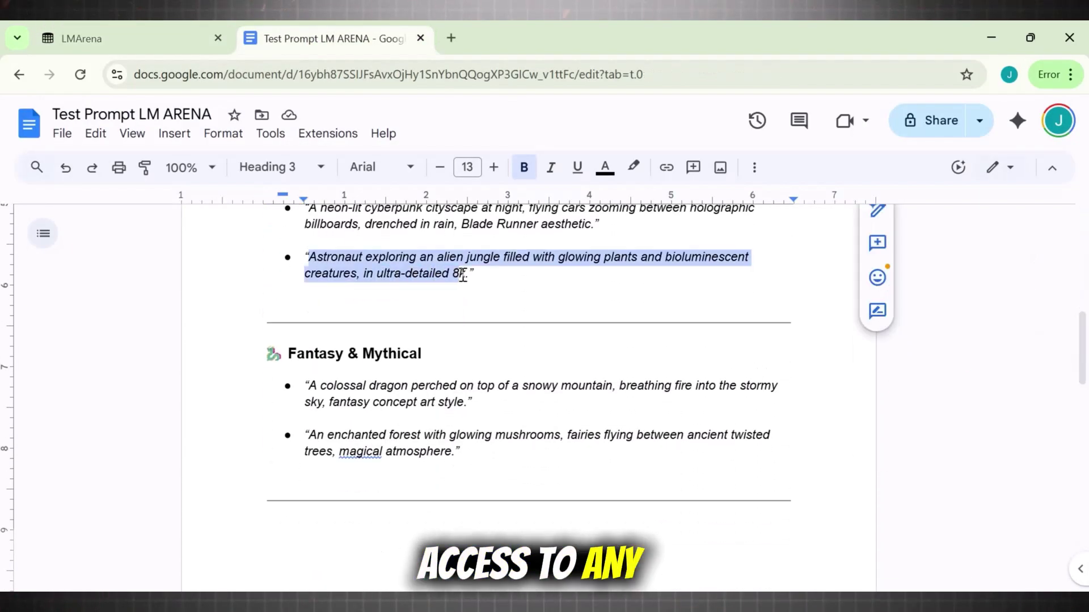
key("ctrl+Tab")
left_click(198, 503)
type("Astronaut exploring an alien jungle filled with glowing plants and bioluminescent creatures, in ultra-detailed 8k.”")
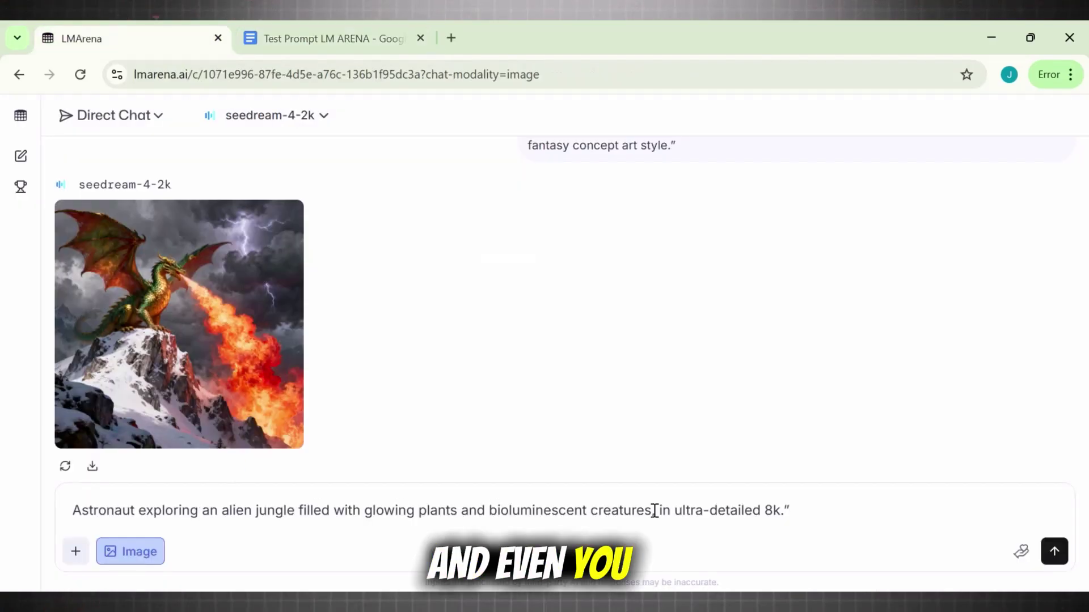
left_click(1055, 552)
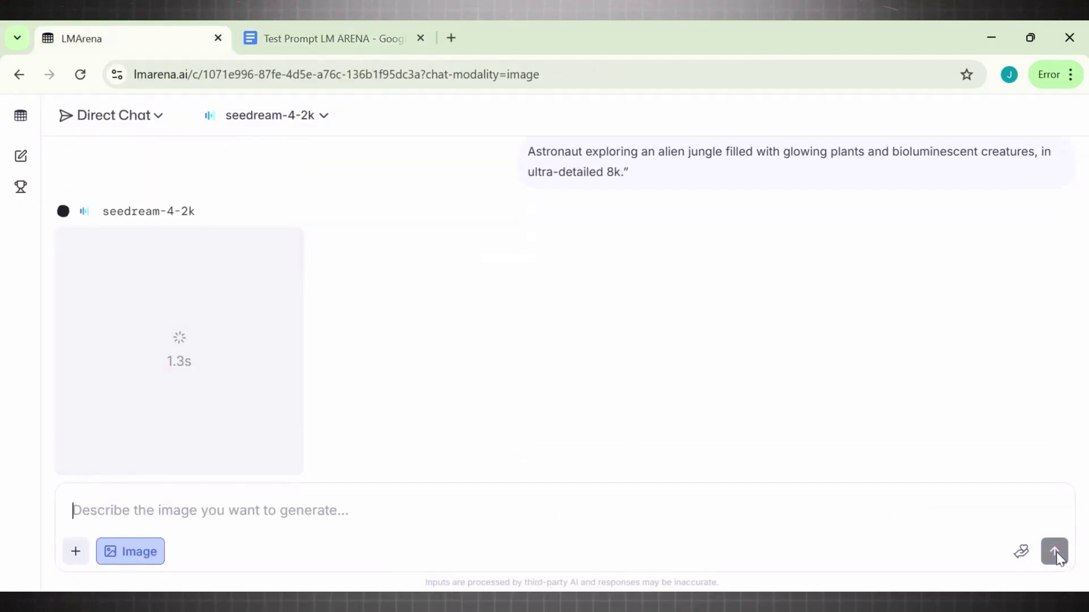
left_click(184, 331)
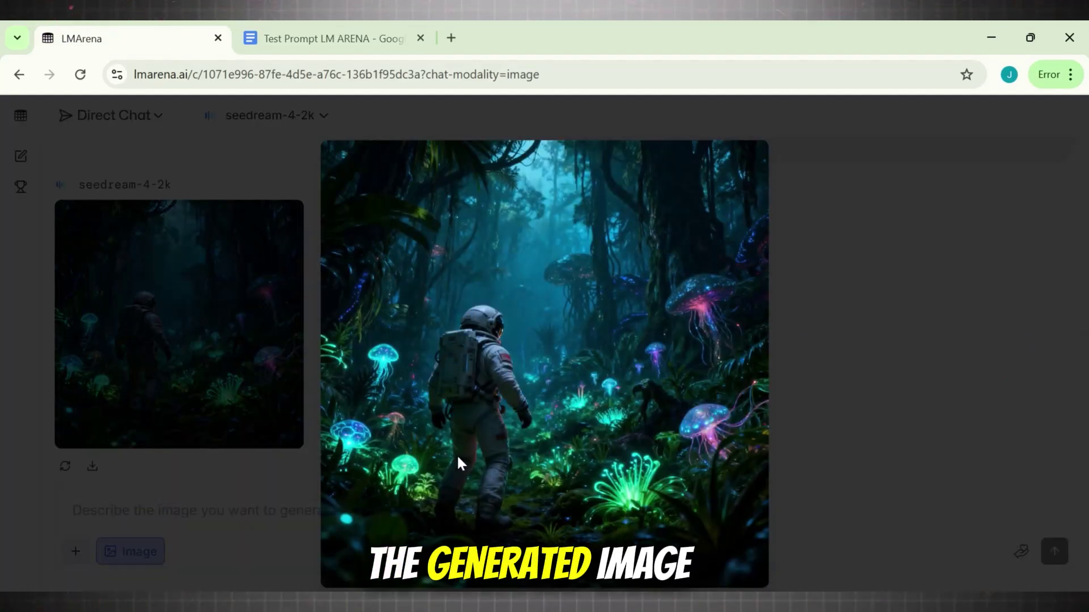
left_click(868, 394)
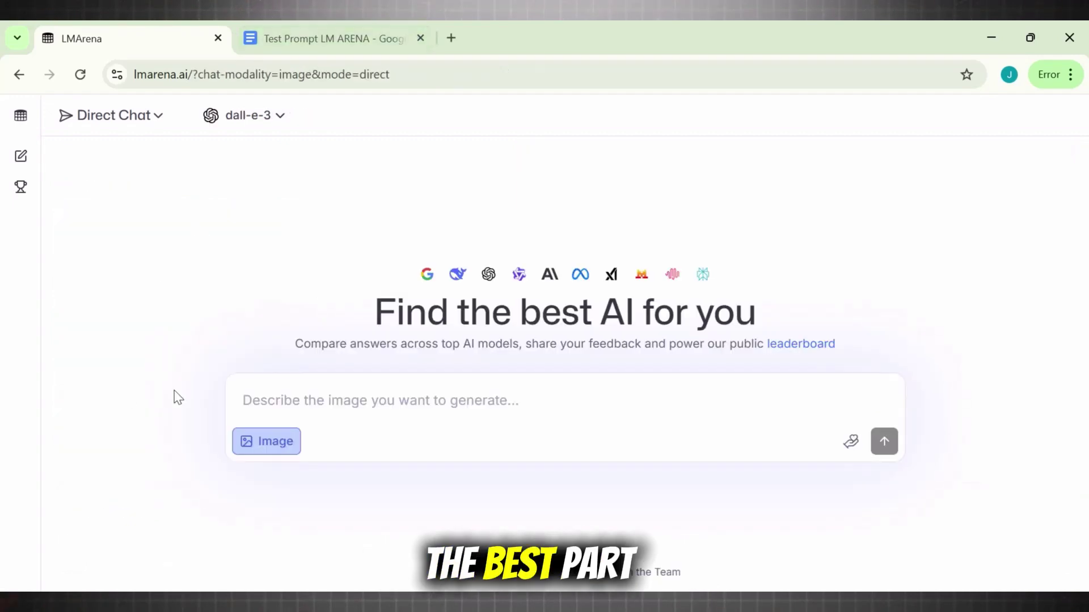
- Paste the giant whale prompt from the document into dall-e-3, generate it, and view it enlarged
left_click(262, 120)
left_click(513, 184)
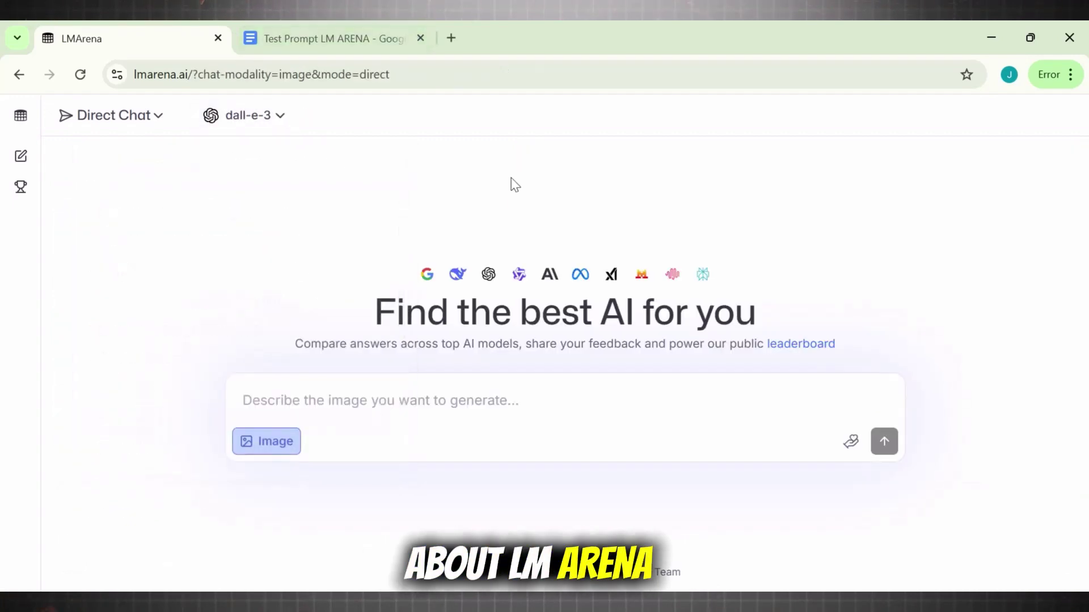
left_click(315, 48)
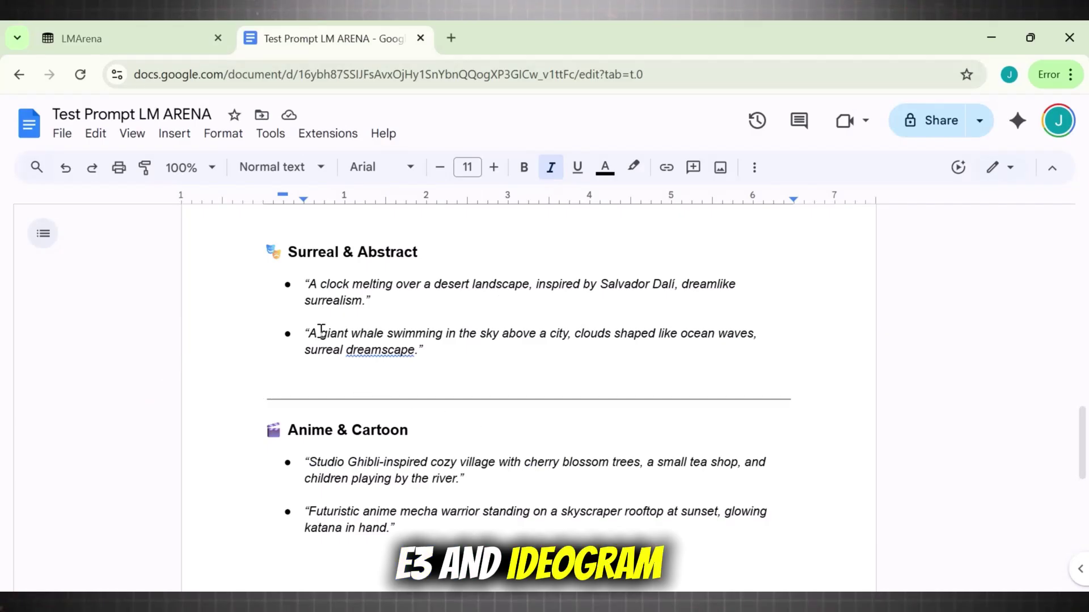
mouse_move(306, 334)
left_mouse_down()
mouse_move(437, 358)
mouse_move(296, 330)
left_mouse_up()
key("ctrl+c")
left_click(134, 38)
left_click(421, 385)
key("ctrl+v")
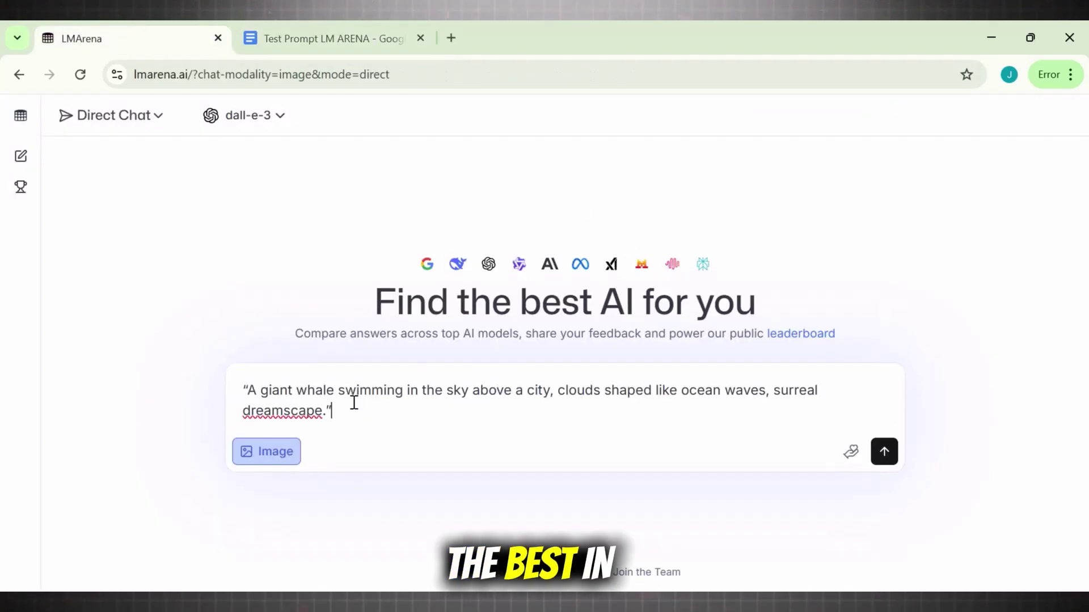
left_click_drag(328, 410, 227, 389)
left_click(430, 447)
mouse_move(331, 412)
left_mouse_down()
mouse_move(241, 410)
mouse_move(243, 390)
left_mouse_up()
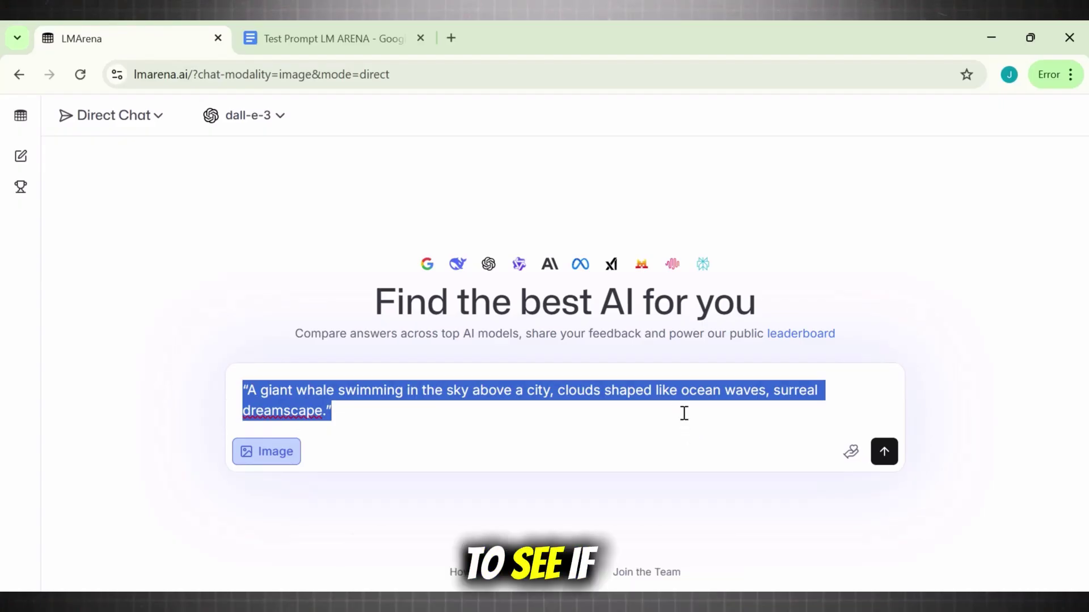
left_click(884, 451)
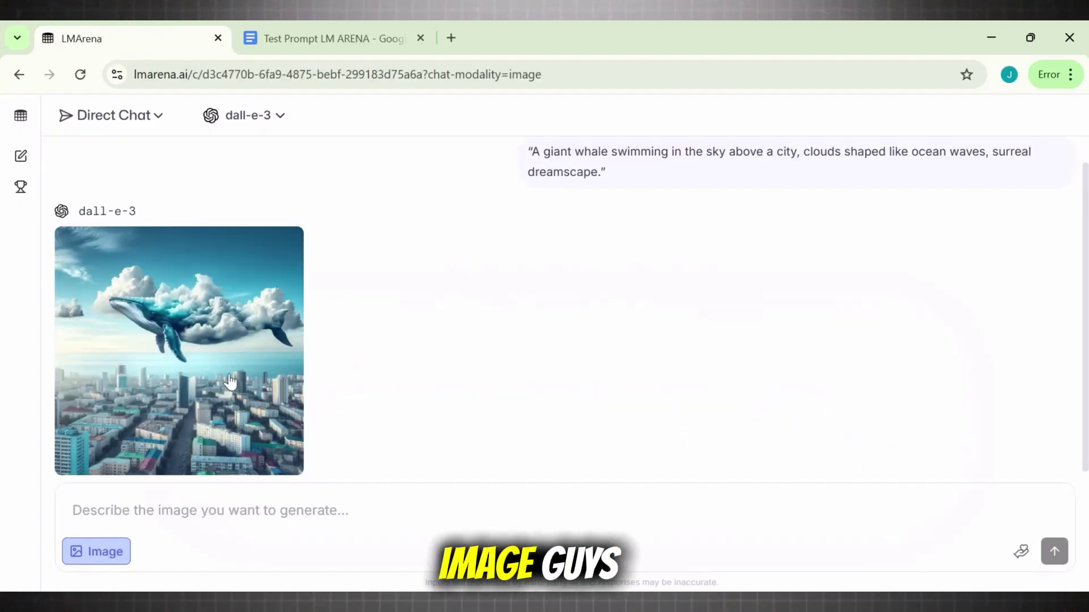
left_click(219, 385)
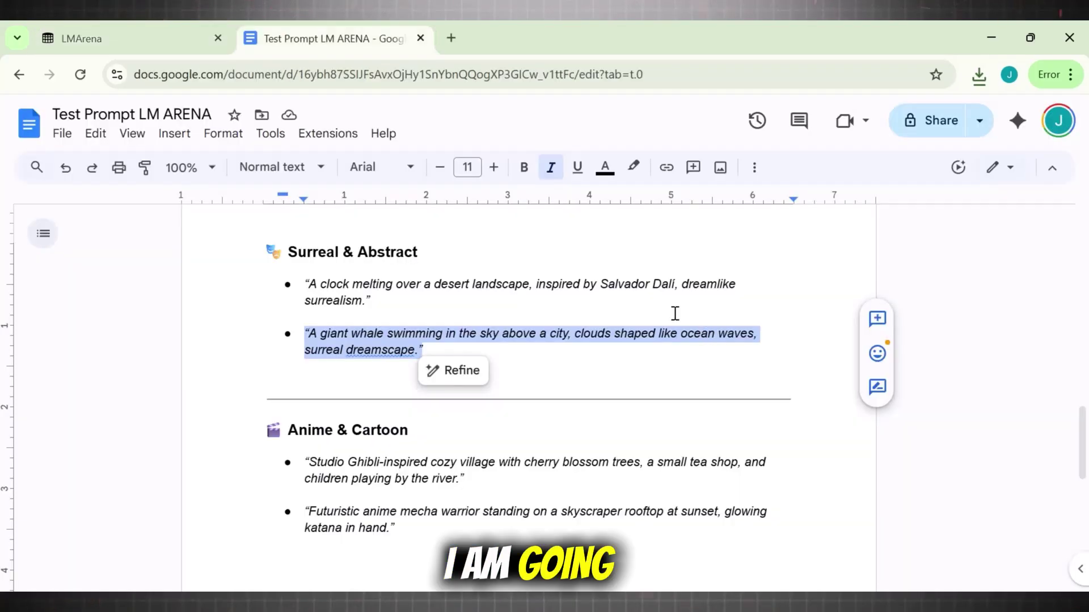
- Generate a melting clock over a desert with dall-e-3 from the Docs prompt and enlarge it
left_click(410, 311)
left_click_drag(372, 301, 293, 283)
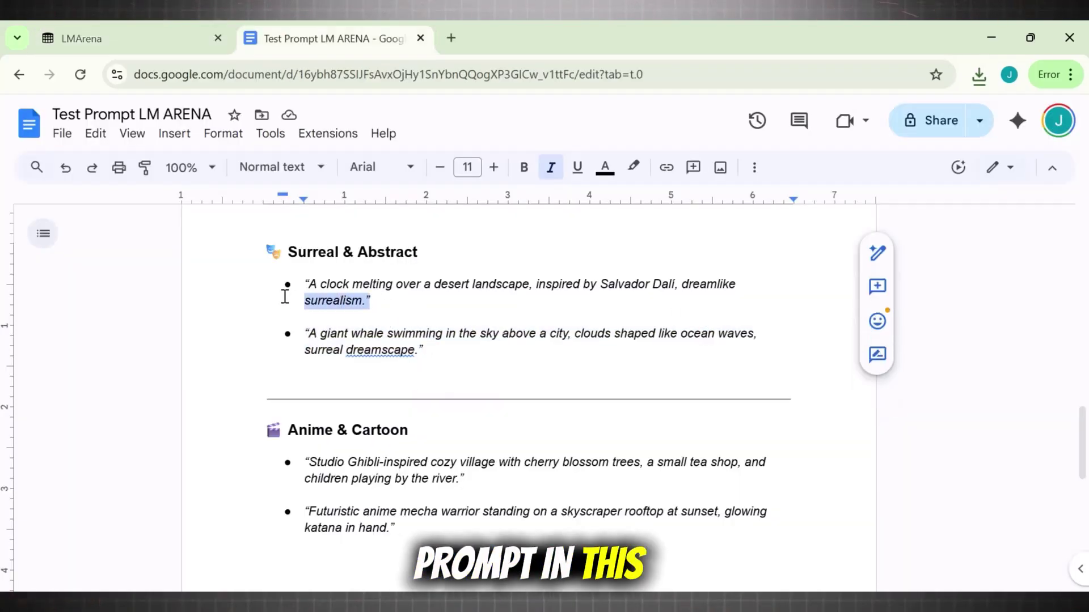
left_click(139, 35)
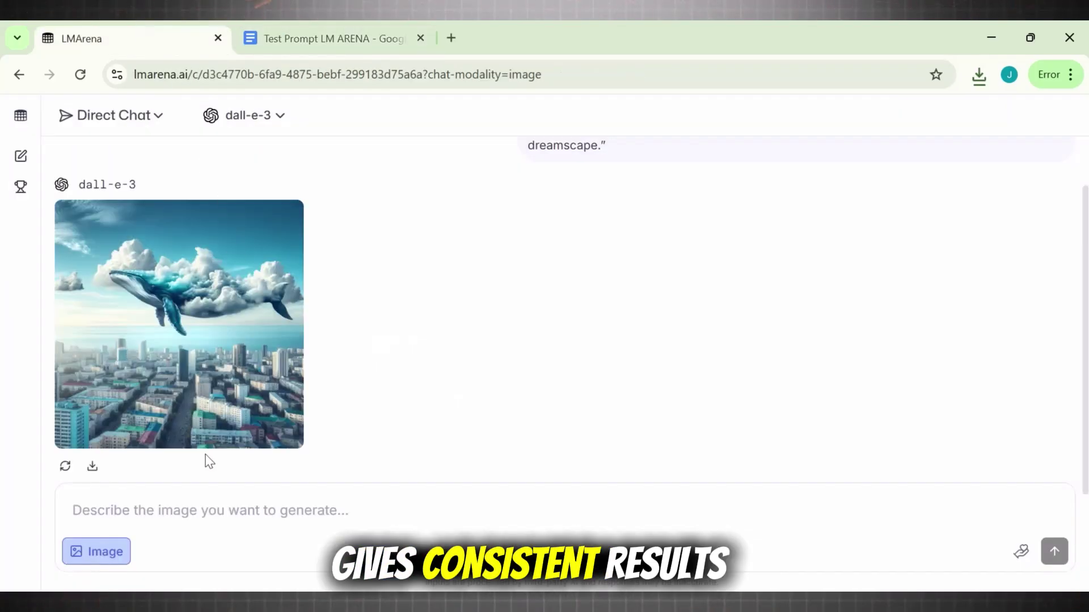
left_click(162, 503)
type("“A clock melting over a desert landscape, inspired by Salvador Dalí, dreamlike surrealism.”")
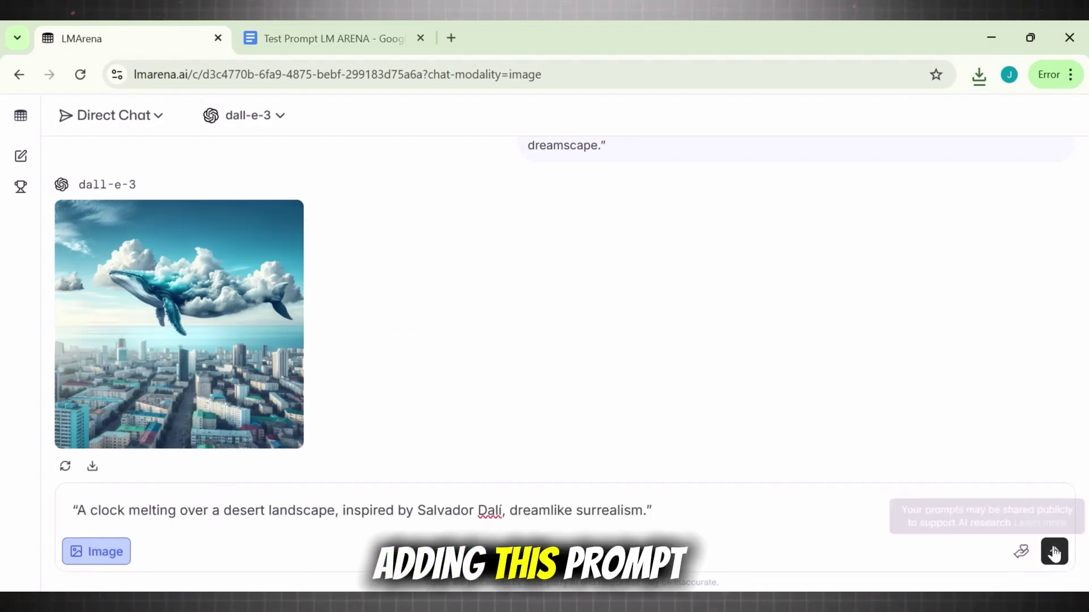
left_click(1053, 553)
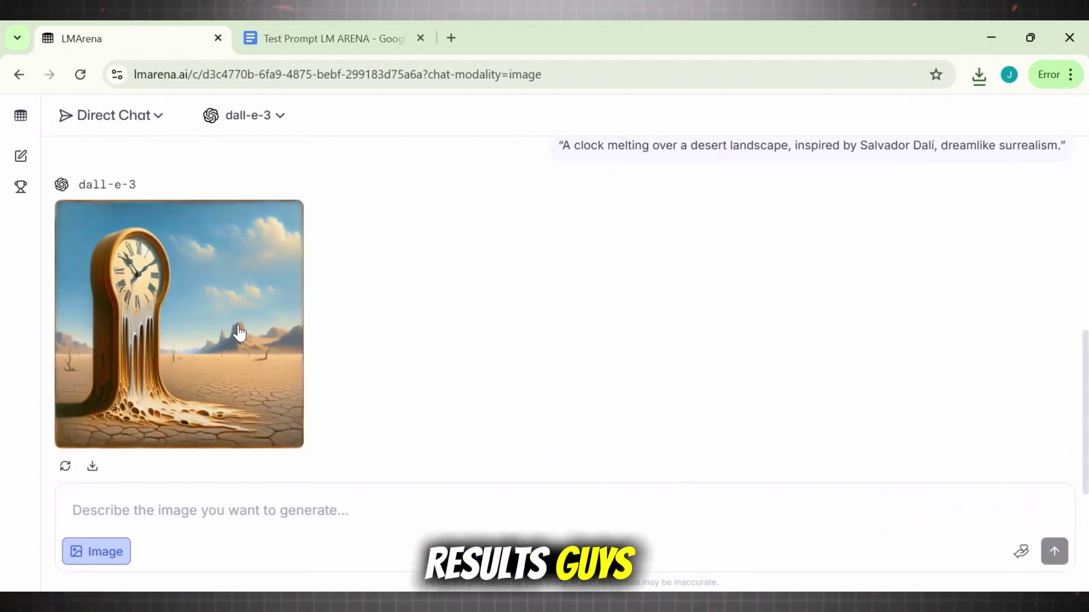
left_click(147, 329)
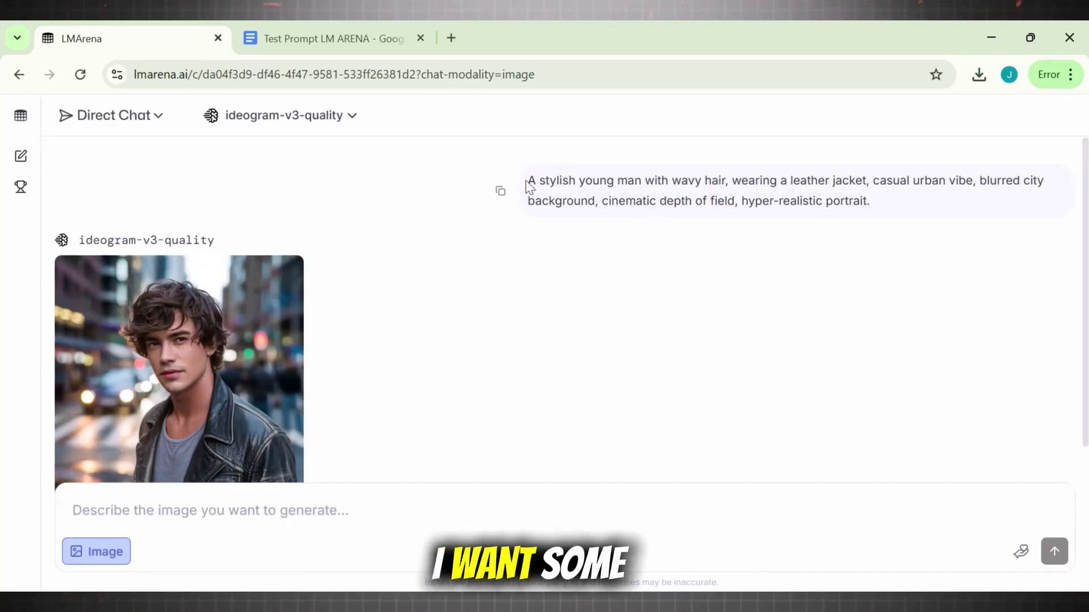
- View the leather-jacketed young man's portrait enlarged
left_click_drag(528, 181, 895, 227)
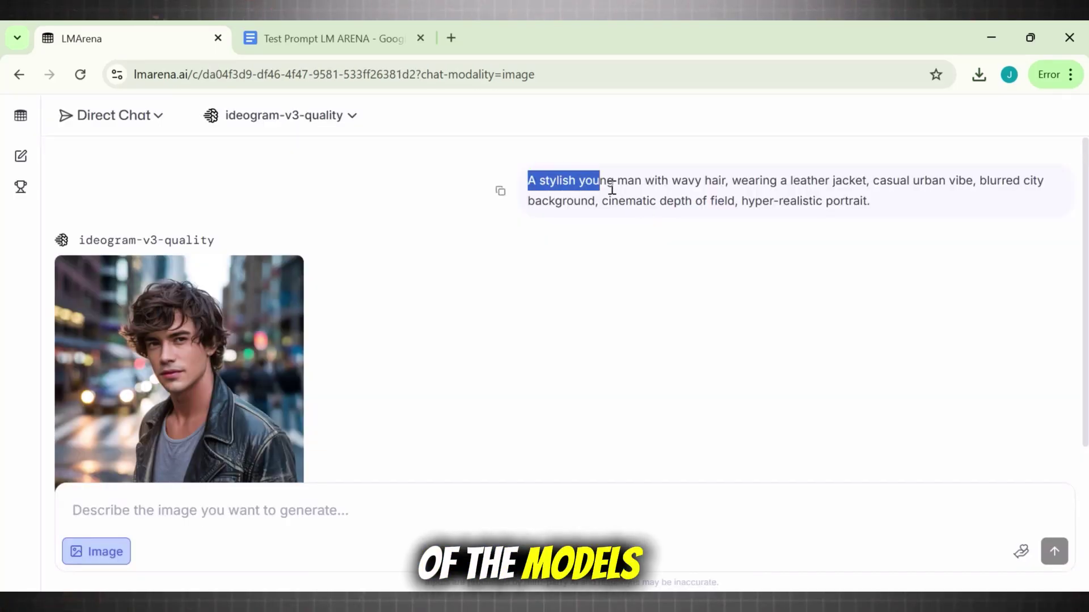
left_click(895, 228)
left_click(263, 372)
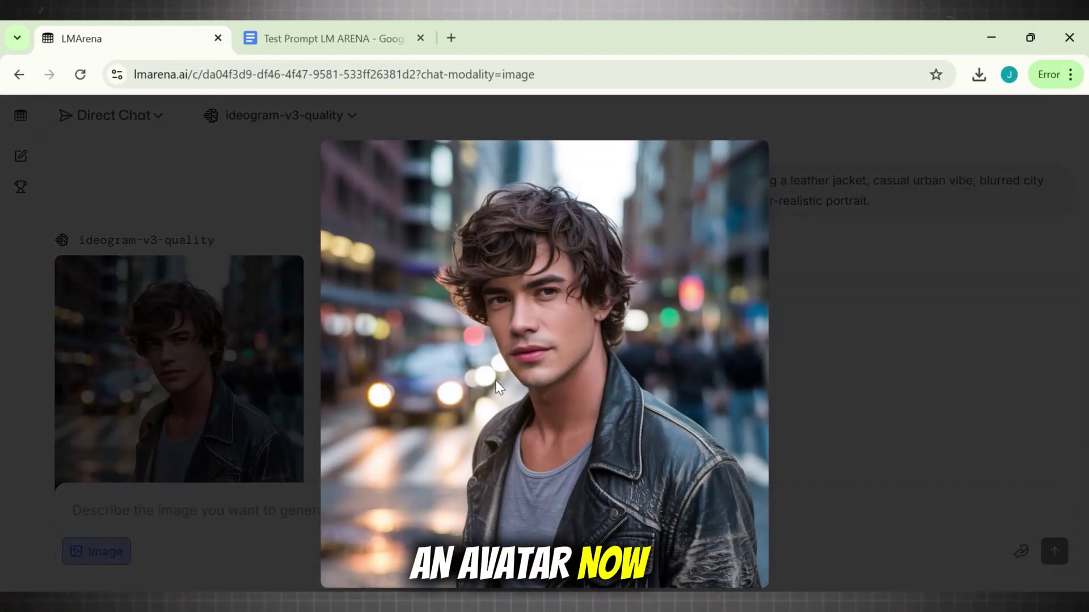
scroll(339, 451, "down", 4)
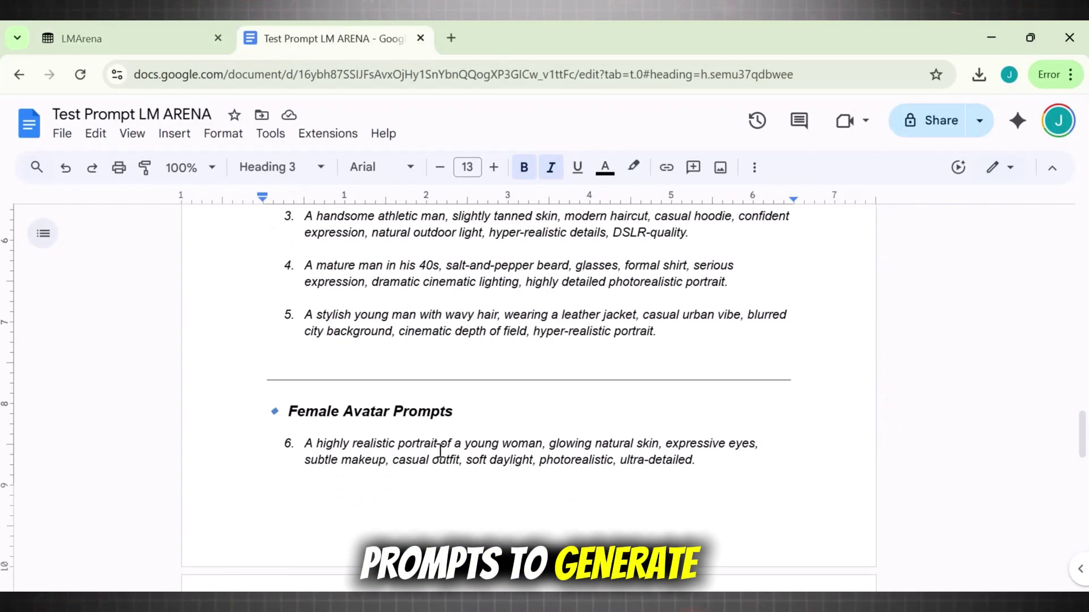
scroll(761, 493, "up", 3)
- Generate a portrait from the first male avatar prompt and enlarge the result
left_click_drag(304, 288, 765, 305)
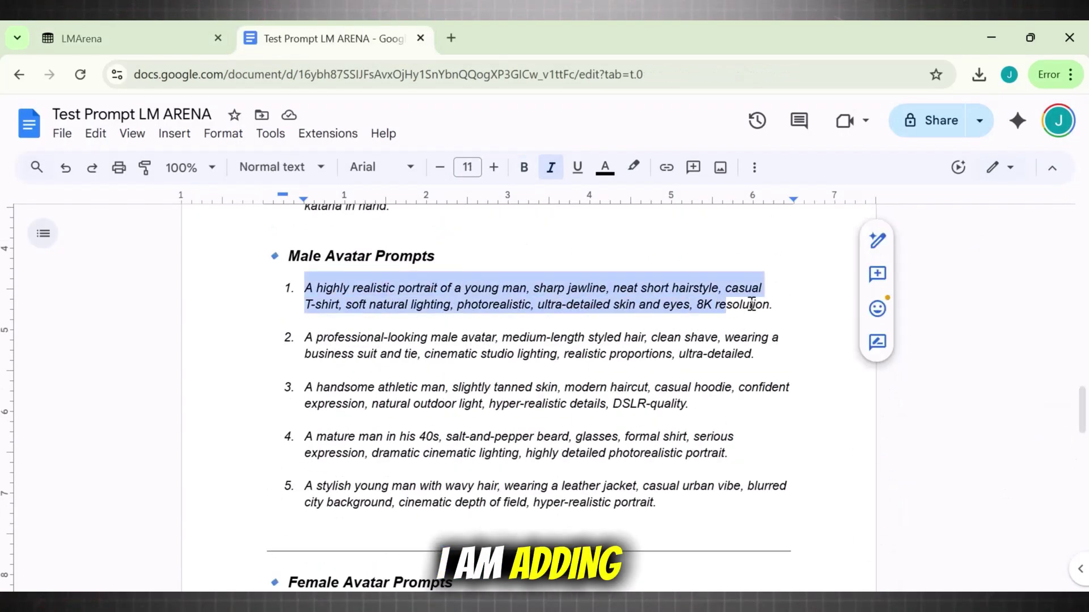
key("ctrl+c")
left_click(80, 38)
left_click(197, 513)
key("ctrl+v")
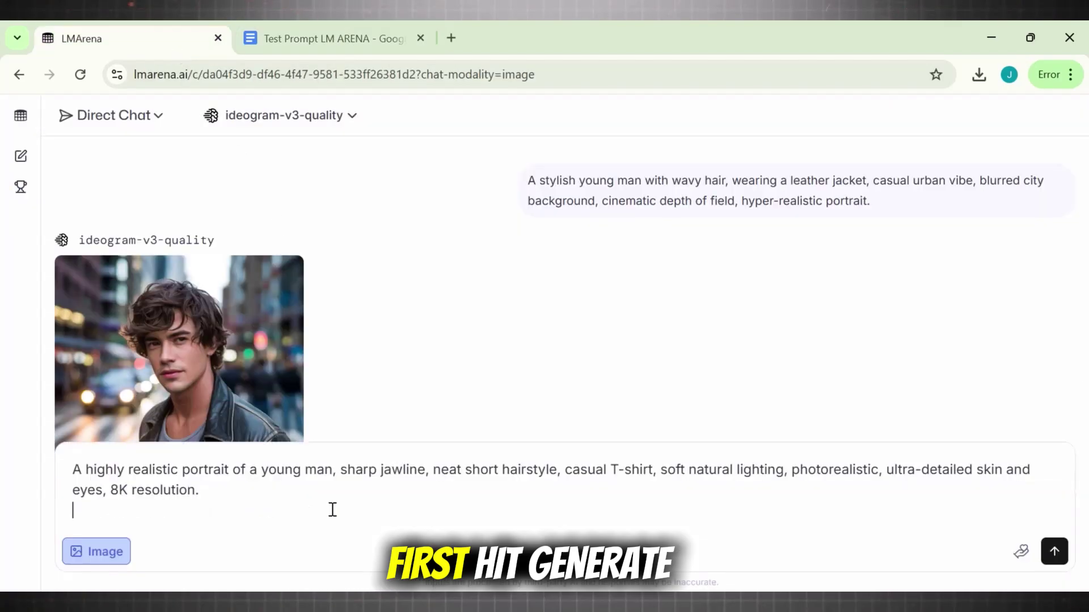
left_click(1054, 552)
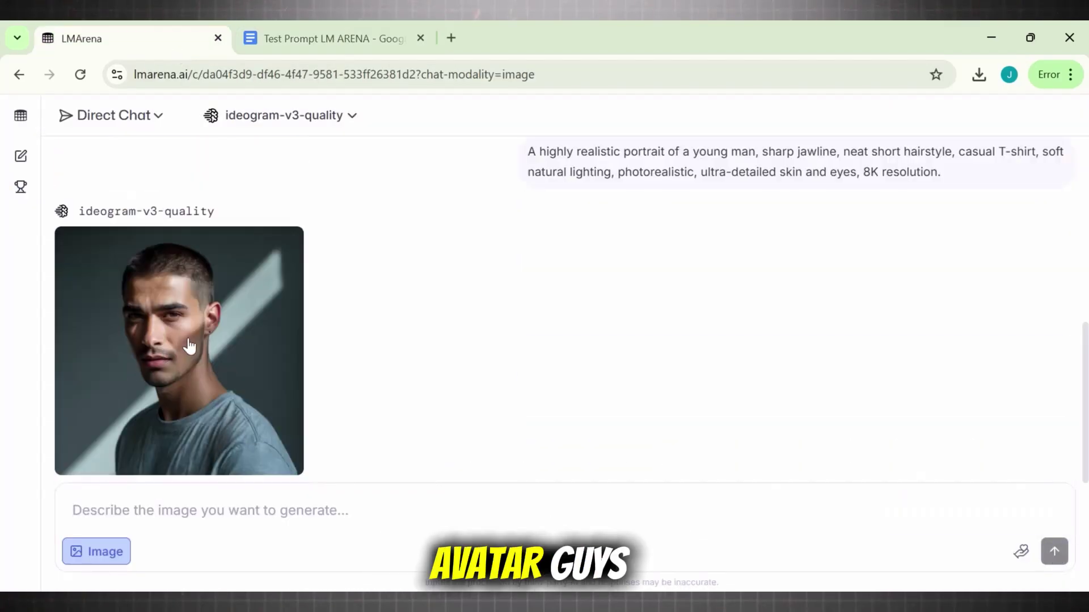
left_click(188, 343)
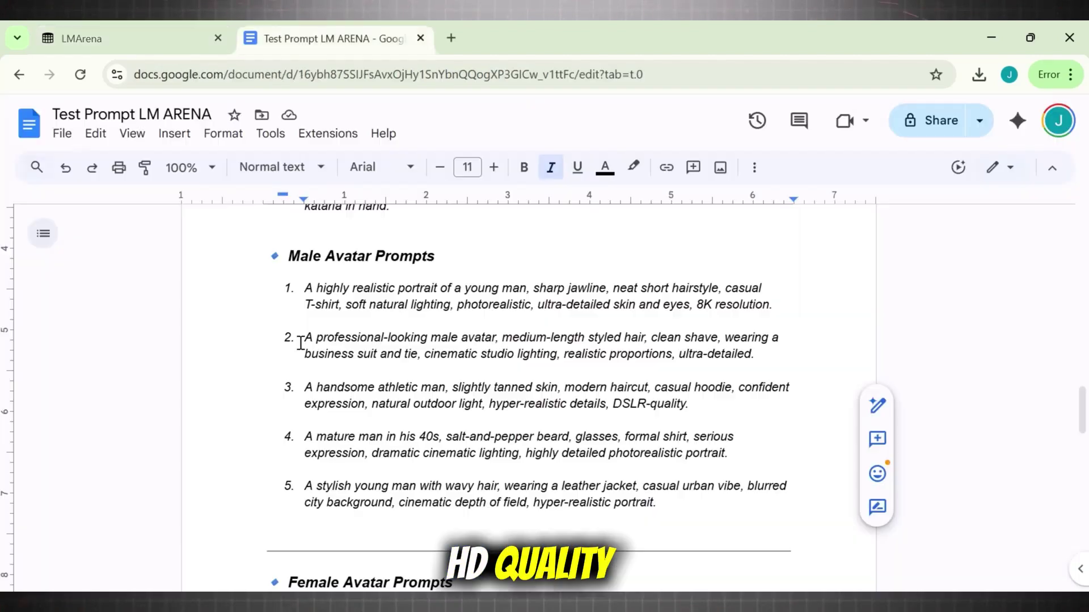
- Generate a portrait from the third male avatar prompt
left_click(306, 338)
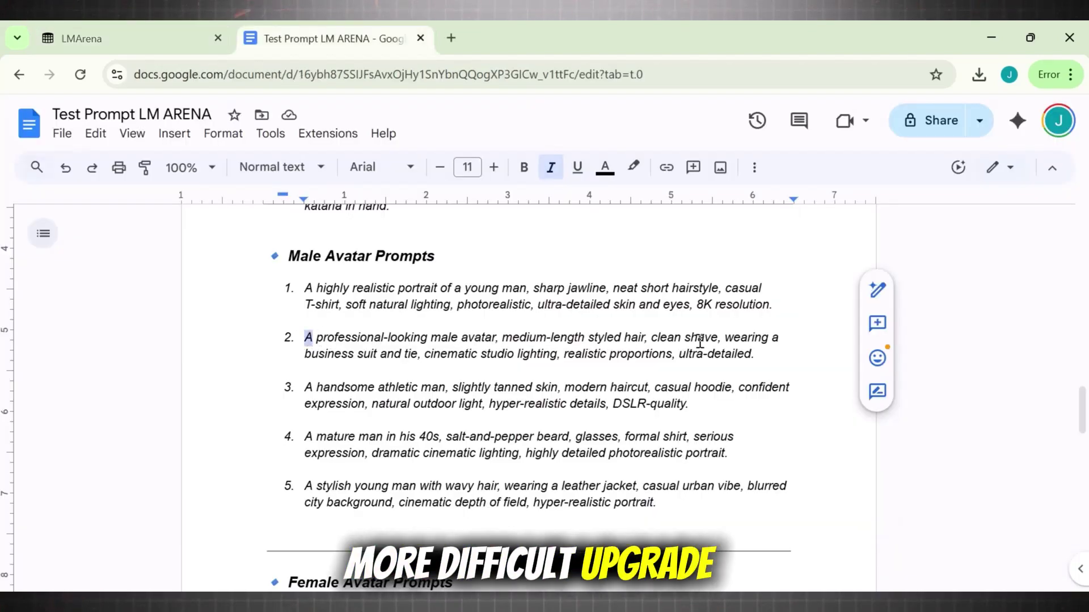
left_click_drag(305, 388, 697, 403)
left_click(131, 38)
key("ctrl+v")
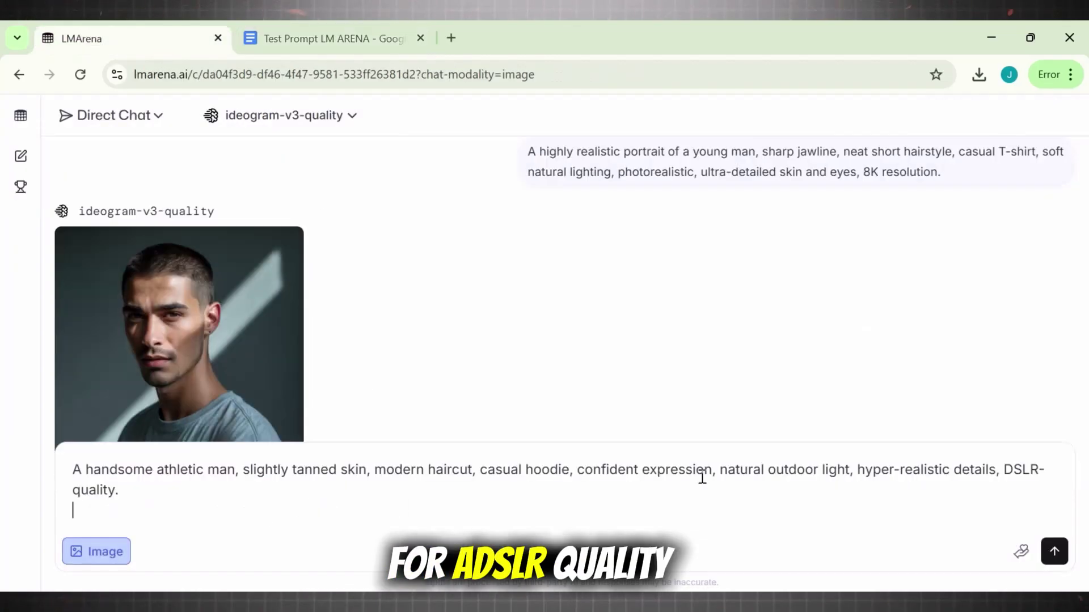
left_click(1054, 552)
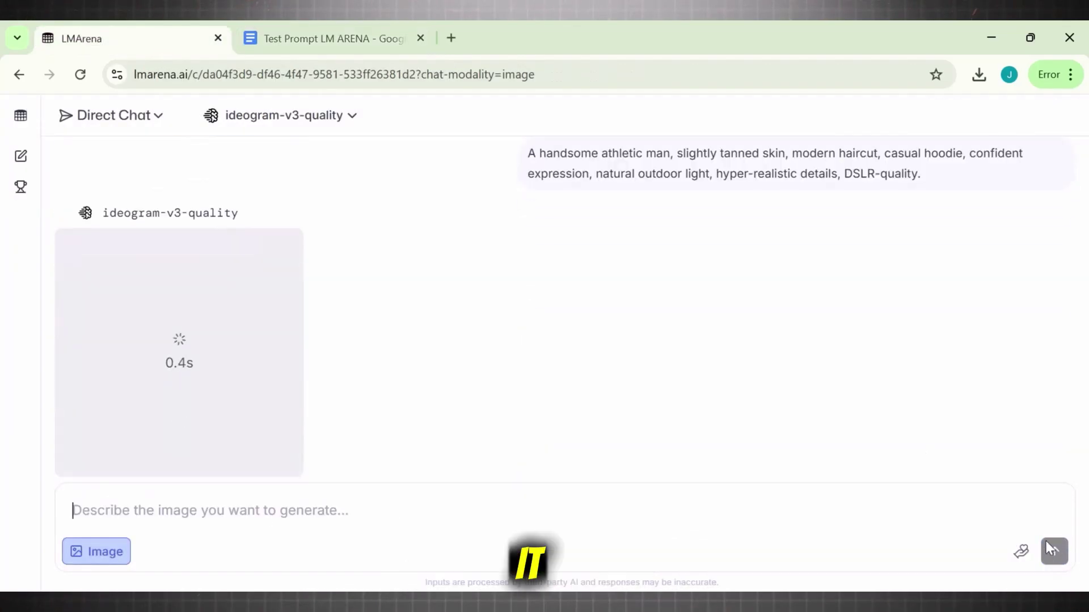
- Scroll through the generated portraits down to the green-dressed woman against a night city
left_click(196, 352)
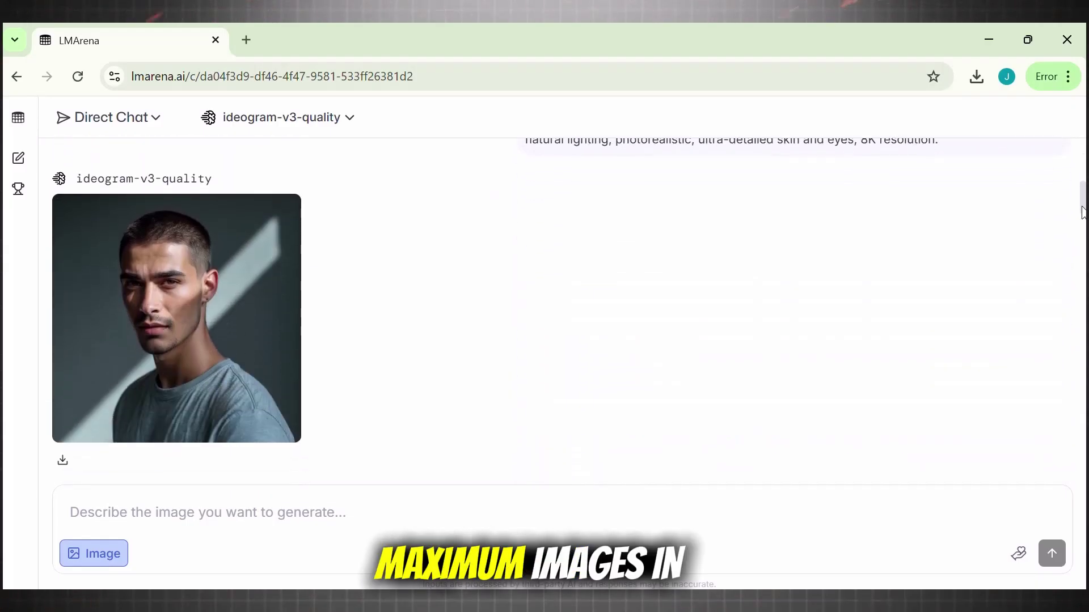
left_click_drag(1083, 213, 1083, 249)
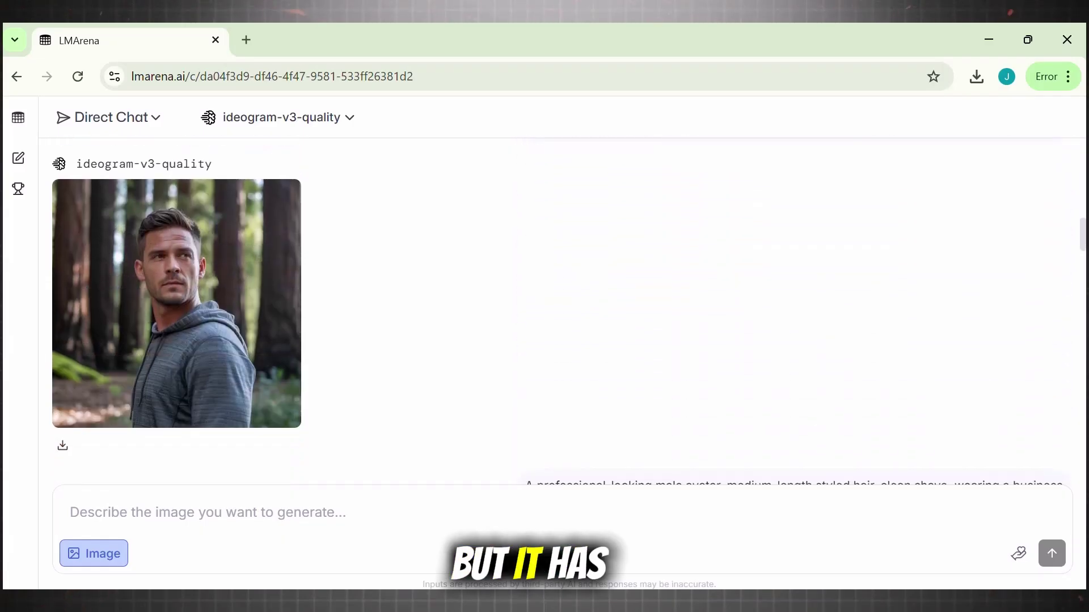
scroll(544, 312, "down", 2)
scroll(545, 312, "down", 3)
scroll(544, 312, "down", 2)
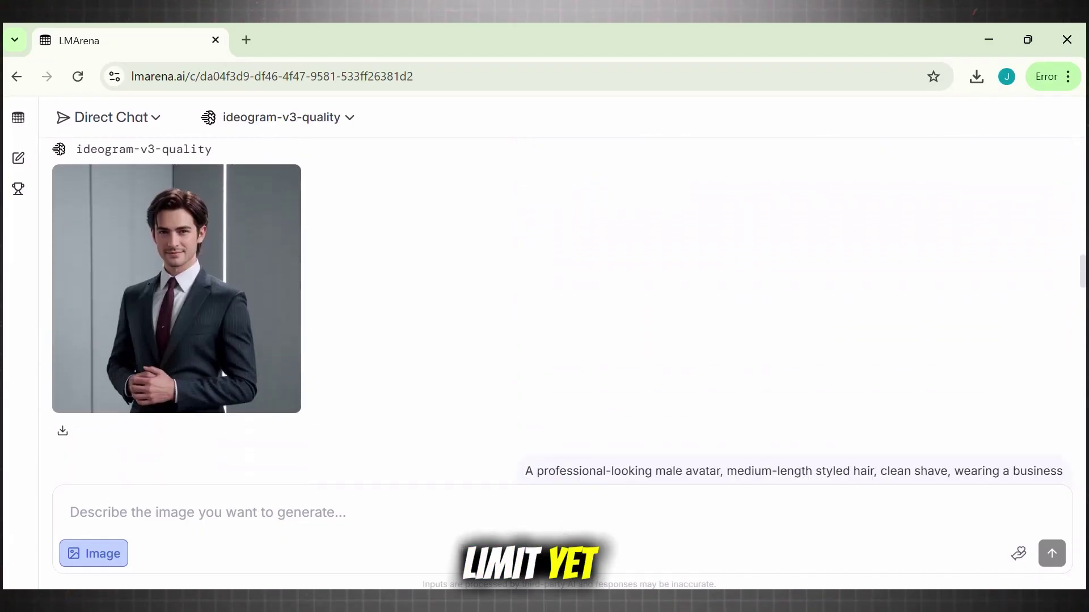
scroll(545, 312, "down", 2)
scroll(544, 312, "down", 2)
scroll(544, 312, "down", 1)
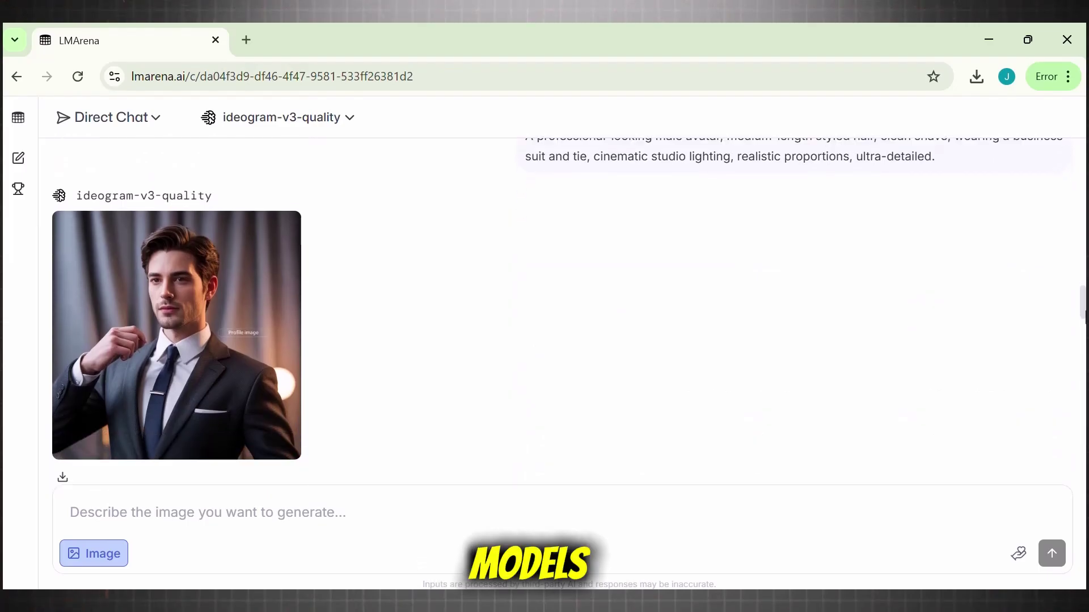
left_click_drag(1084, 318, 1077, 437)
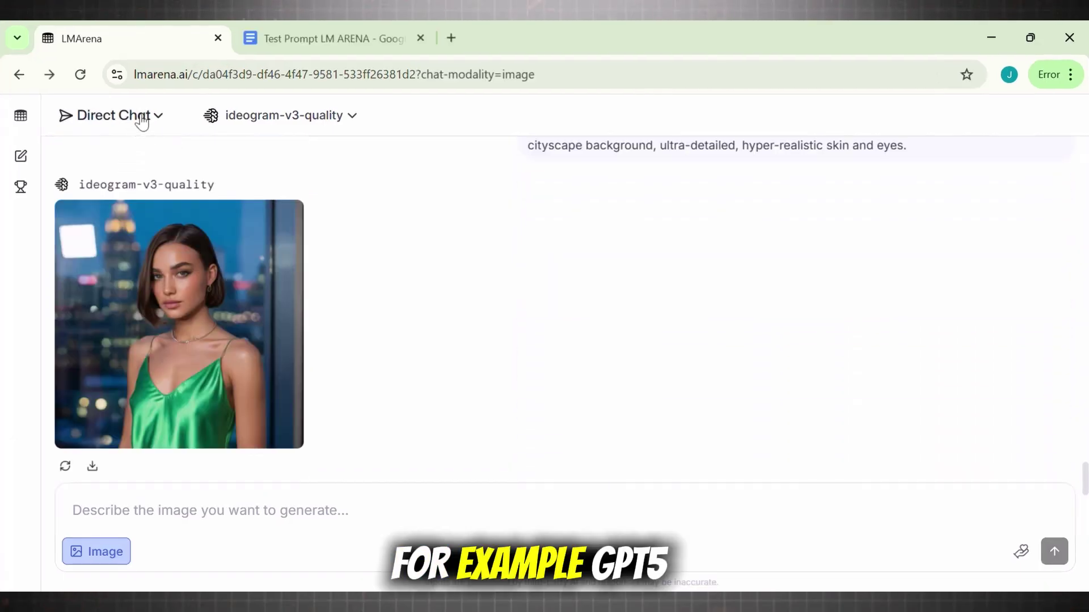
- Reset to Direct Chat with Image mode off, web Search on, and gpt-5-search selected
left_click(142, 119)
left_click(103, 164)
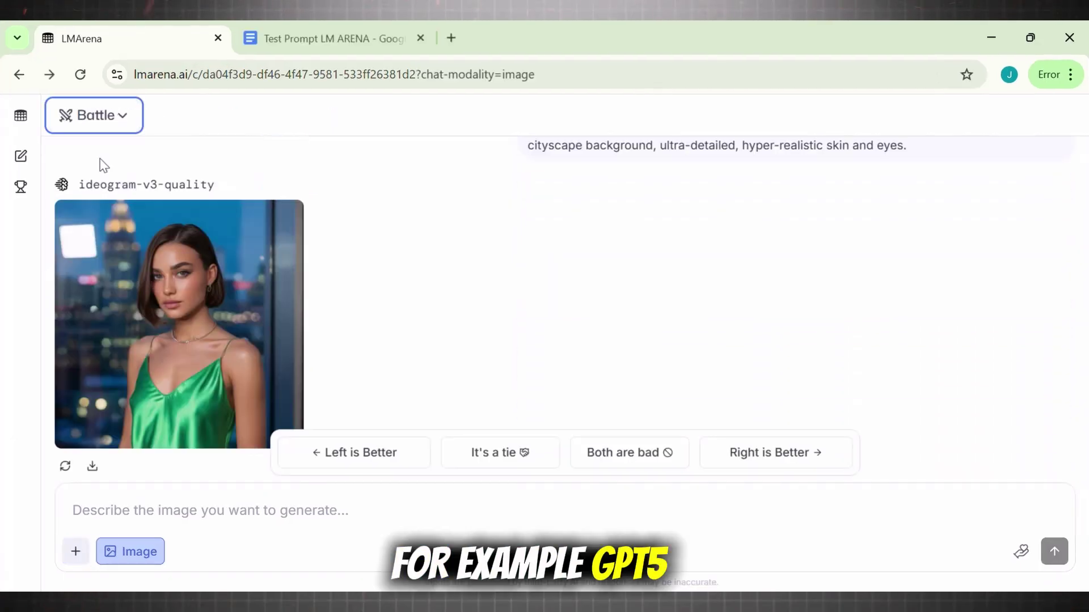
left_click(121, 117)
left_click(114, 258)
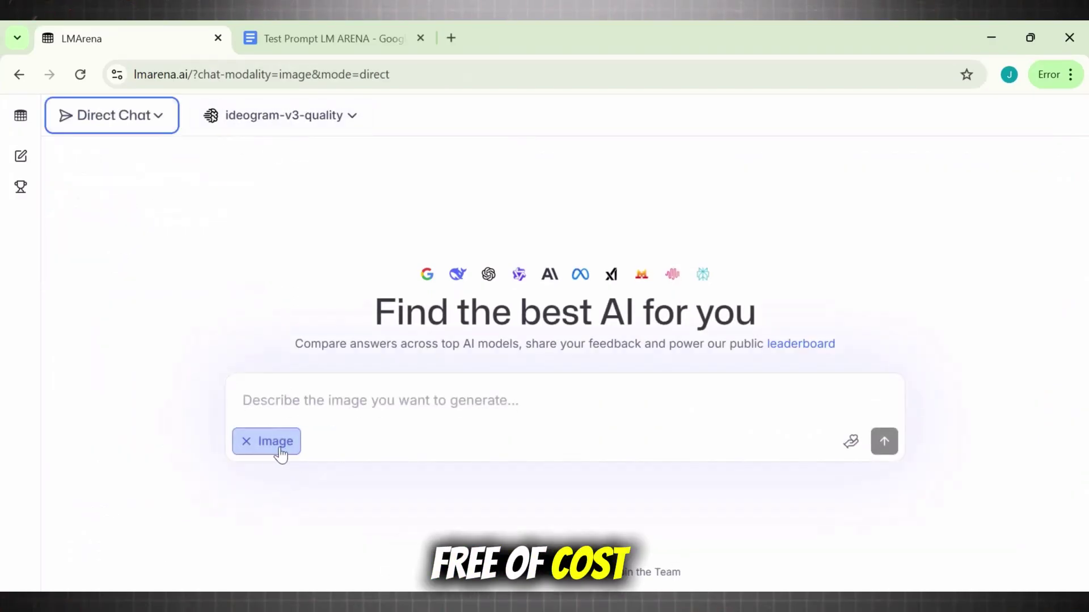
left_click(246, 442)
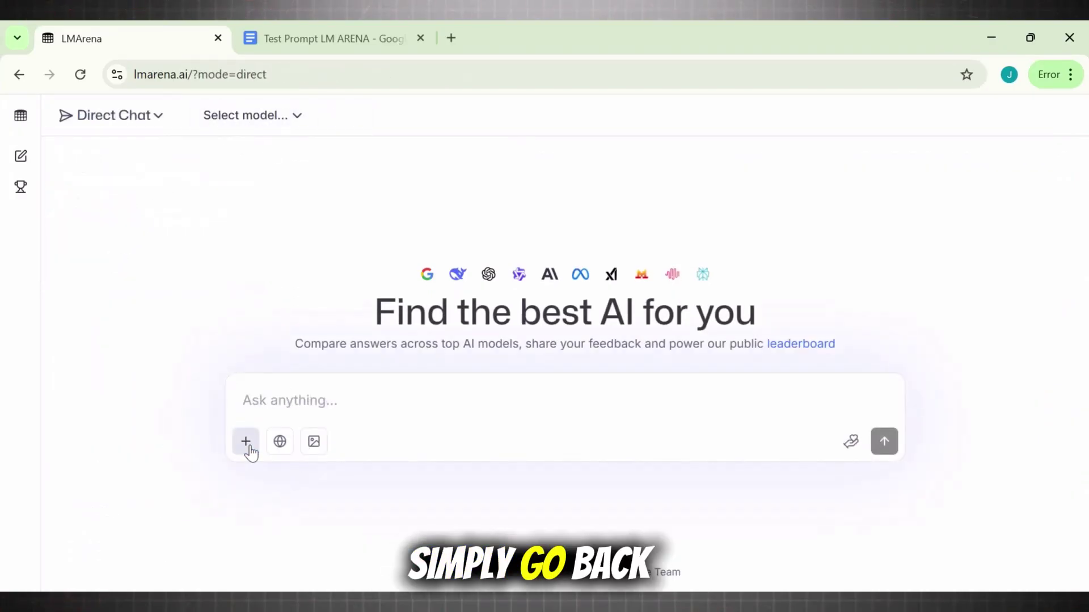
left_click(279, 442)
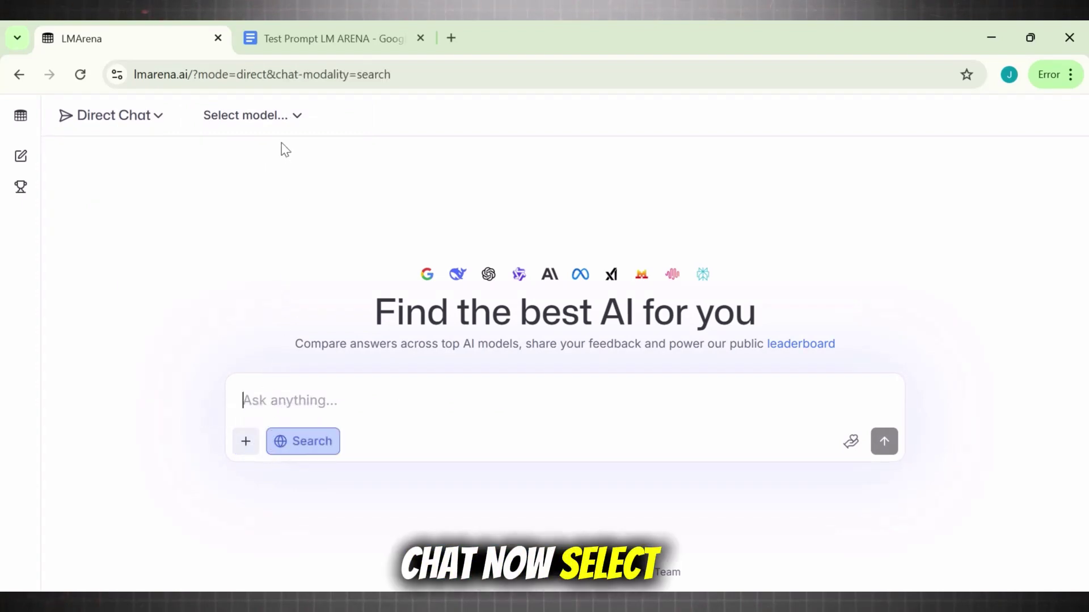
mouse_move(280, 441)
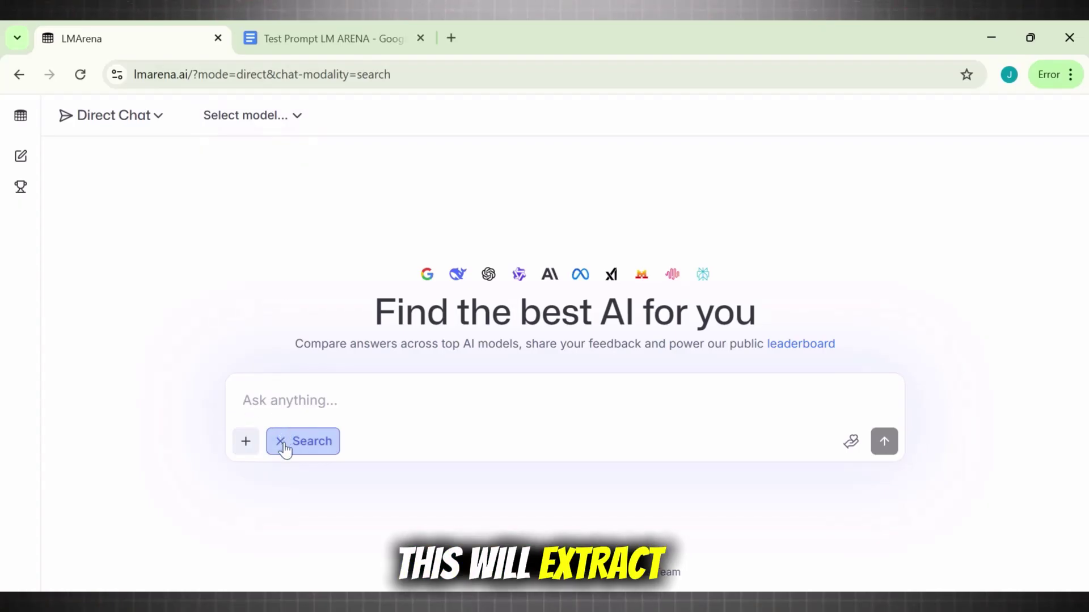
left_click(250, 117)
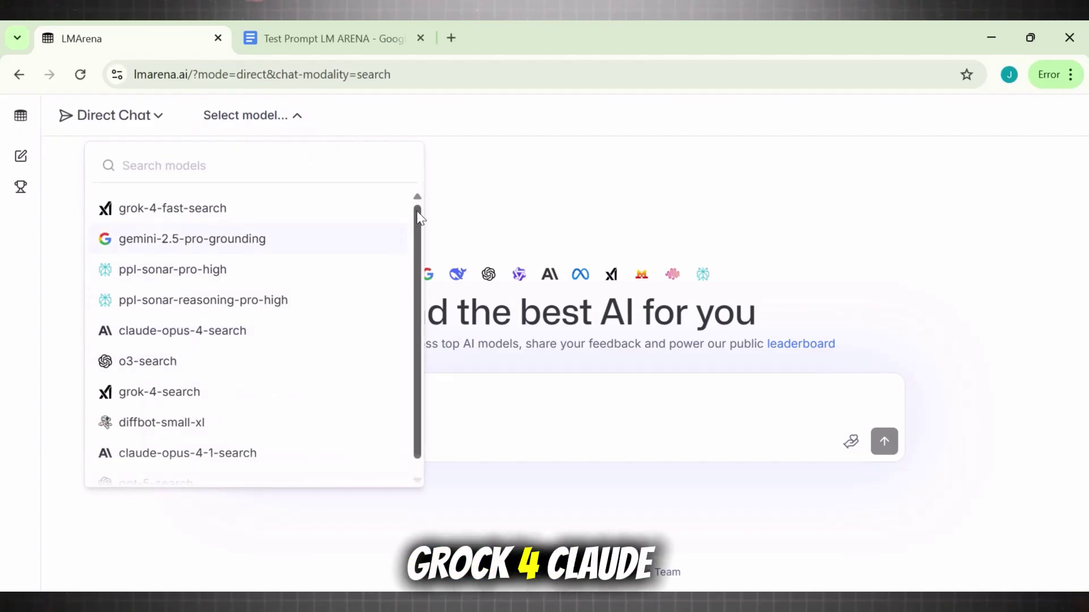
left_click_drag(419, 218, 419, 243)
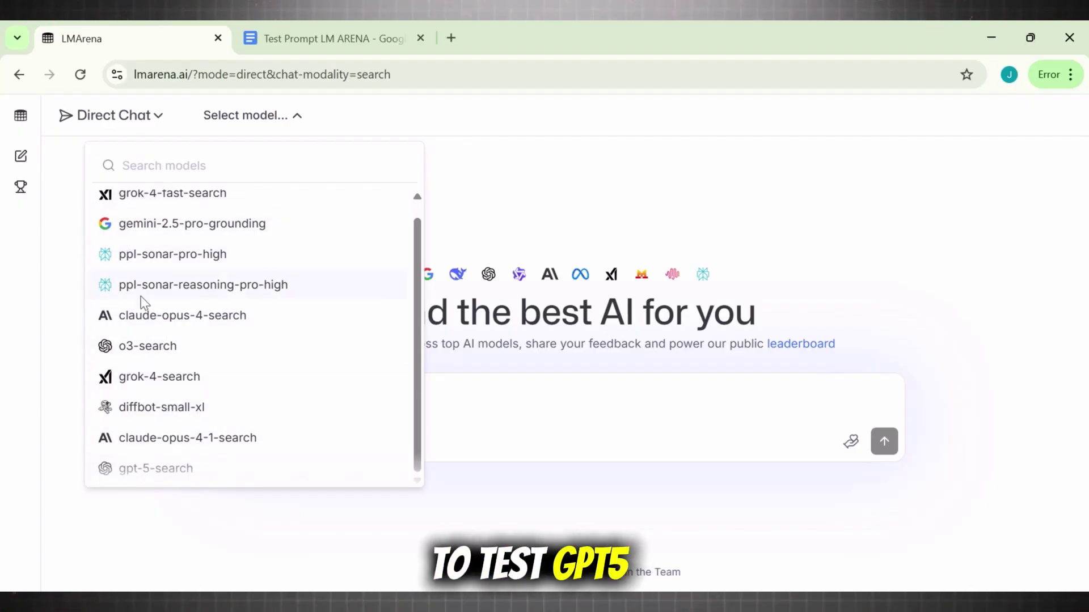
left_click(160, 473)
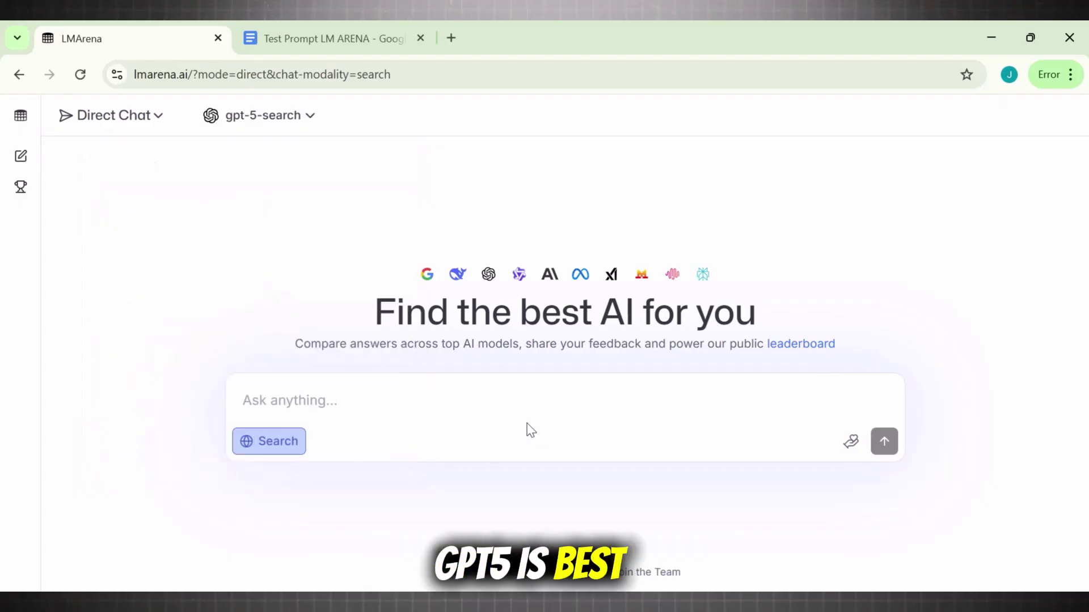
- Send gpt-5-search an ad copy request for Nano Banana, 'the best image generator'
left_click(310, 402)
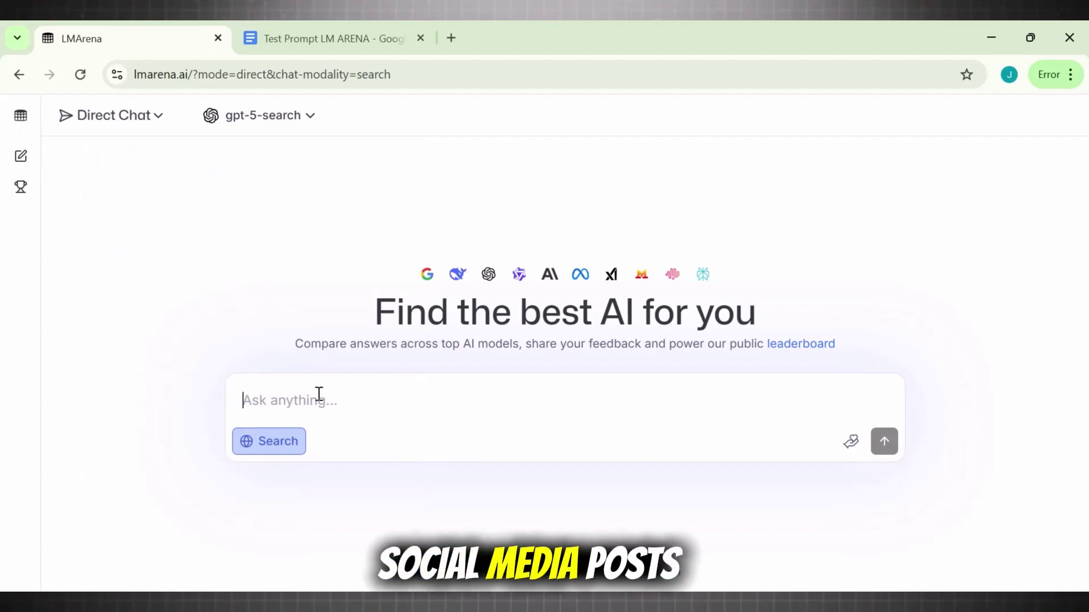
type("generate an ad copy on nano banana with 10 different scroll stopper")
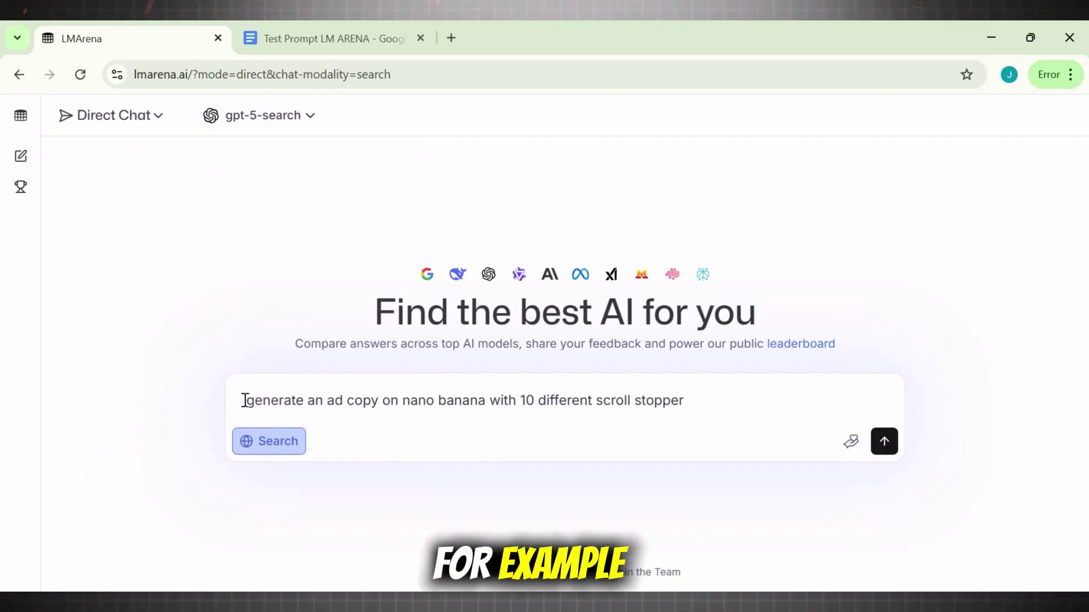
left_click_drag(244, 401, 610, 400)
left_click(592, 435)
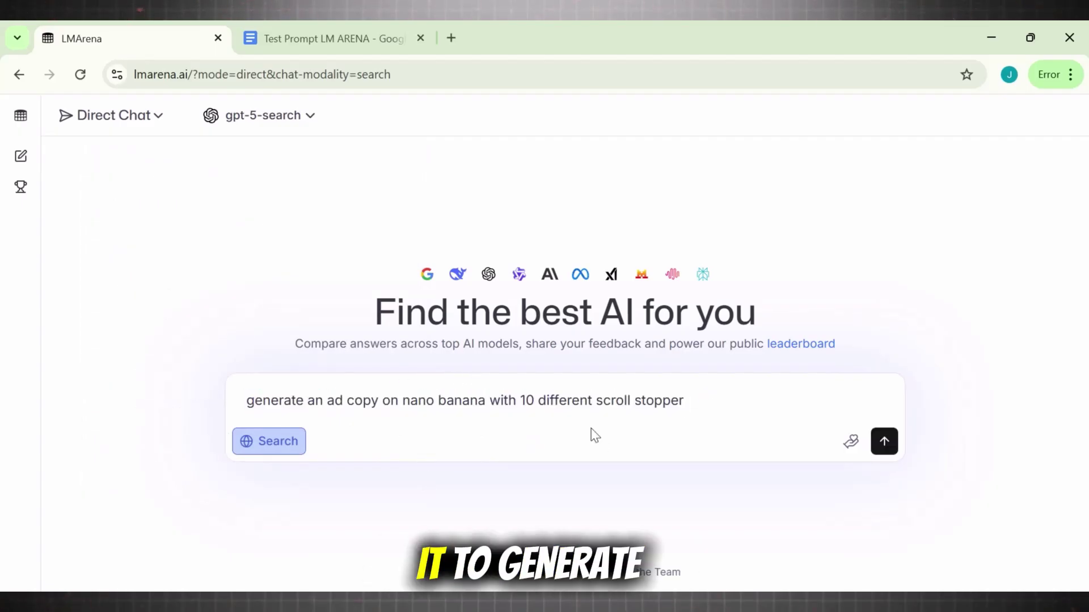
left_click(494, 409)
type("the best iamge")
key("BackSpace")
key("BackSpace")
key("BackSpace")
type("mage generator")
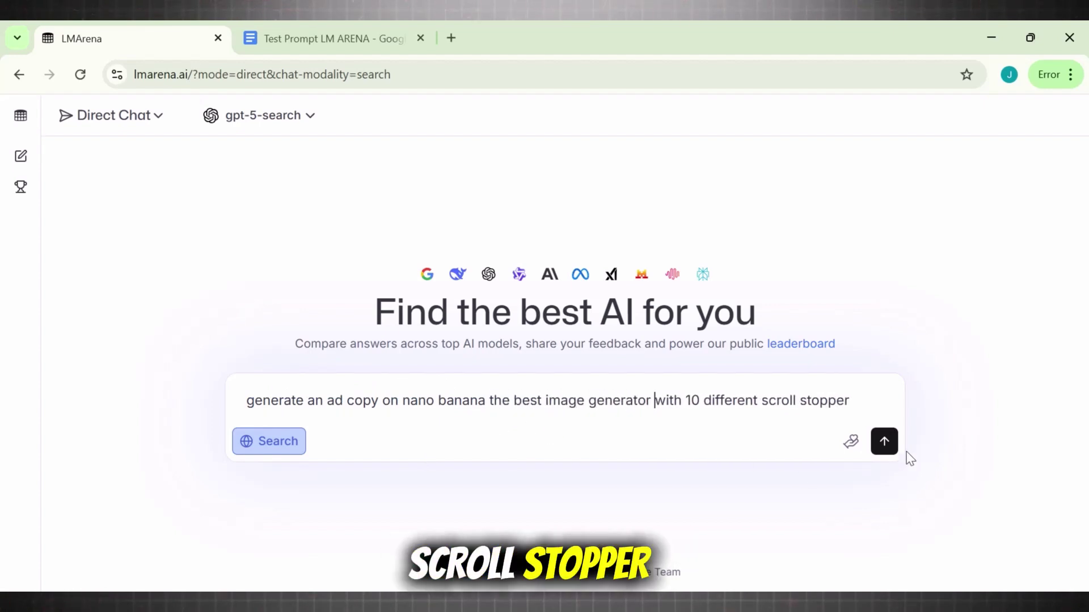
left_click(884, 442)
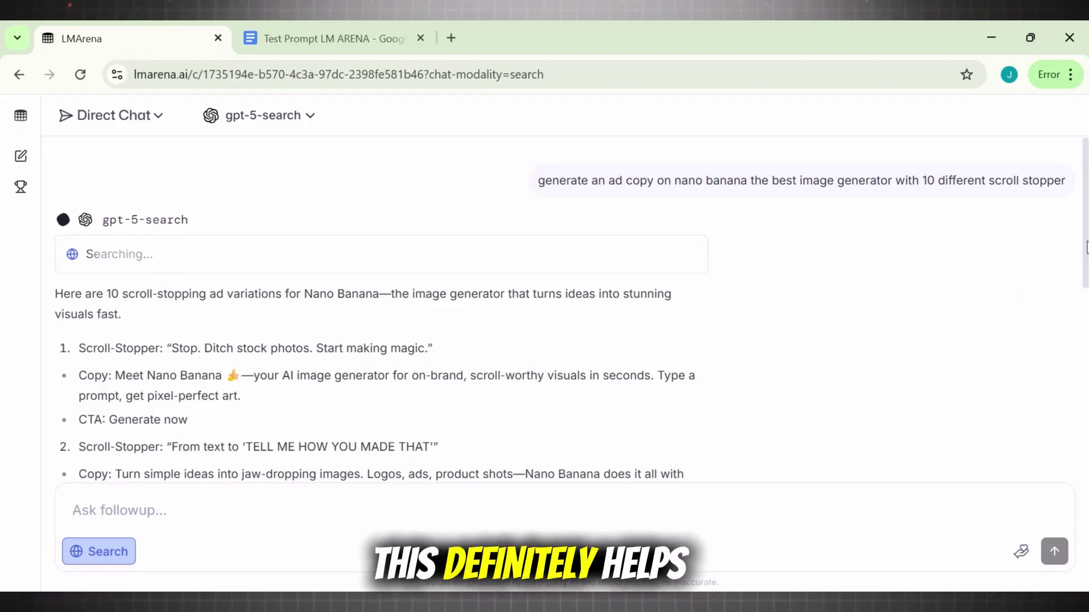
- Review the ten Nano Banana ad variations in the response
scroll(209, 415, "down", 3)
left_click_drag(172, 294, 420, 295)
left_click(180, 385)
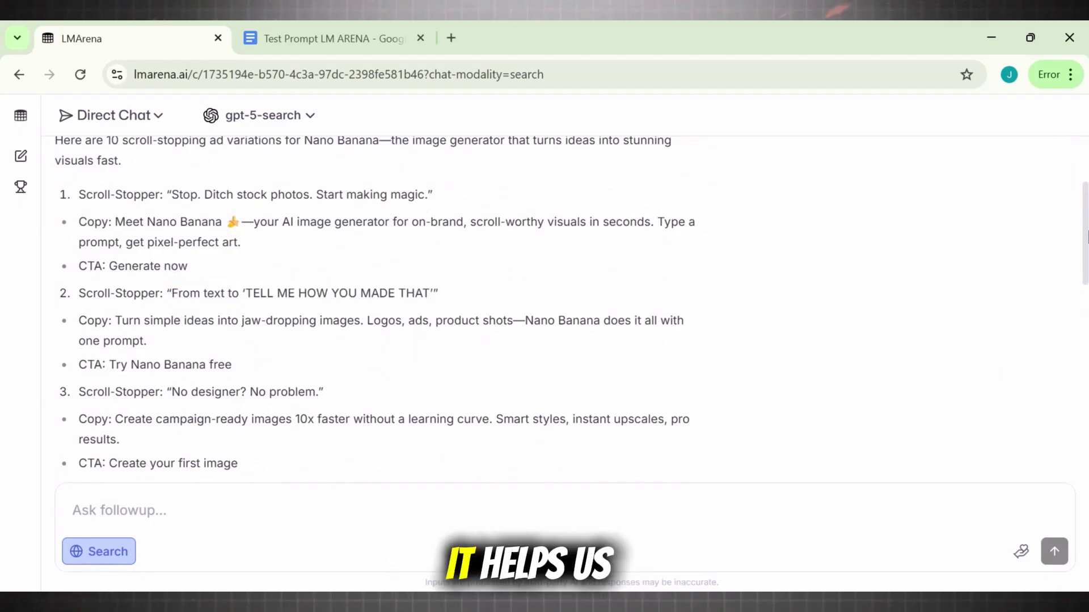
scroll(224, 426, "down", 4)
left_click_drag(173, 259, 261, 259)
scroll(187, 385, "down", 10)
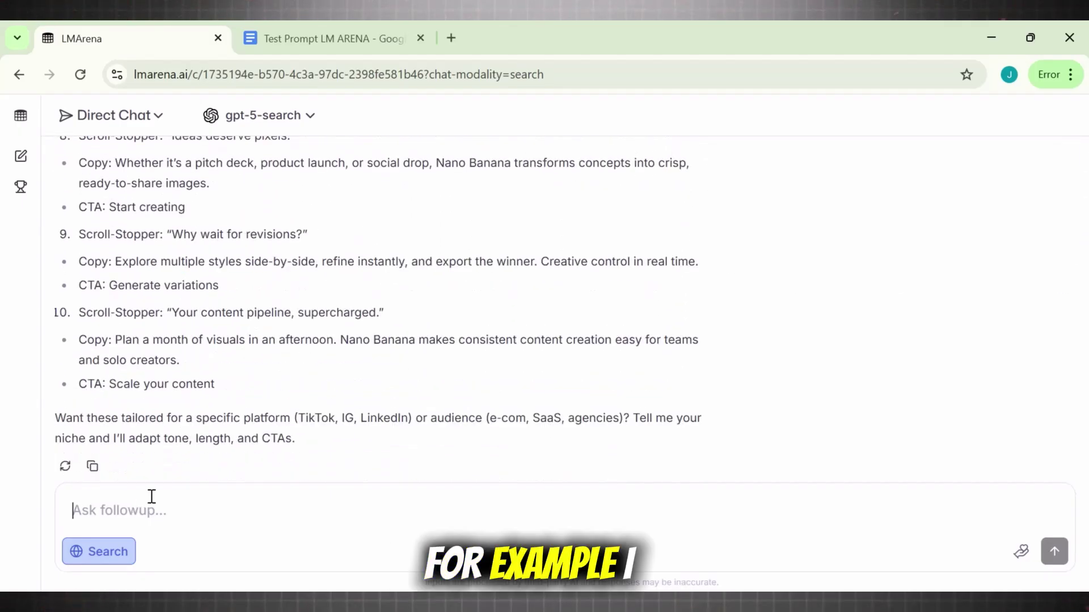
- Replace the leftover draft text with the pasted horror story request
type("Scripts")
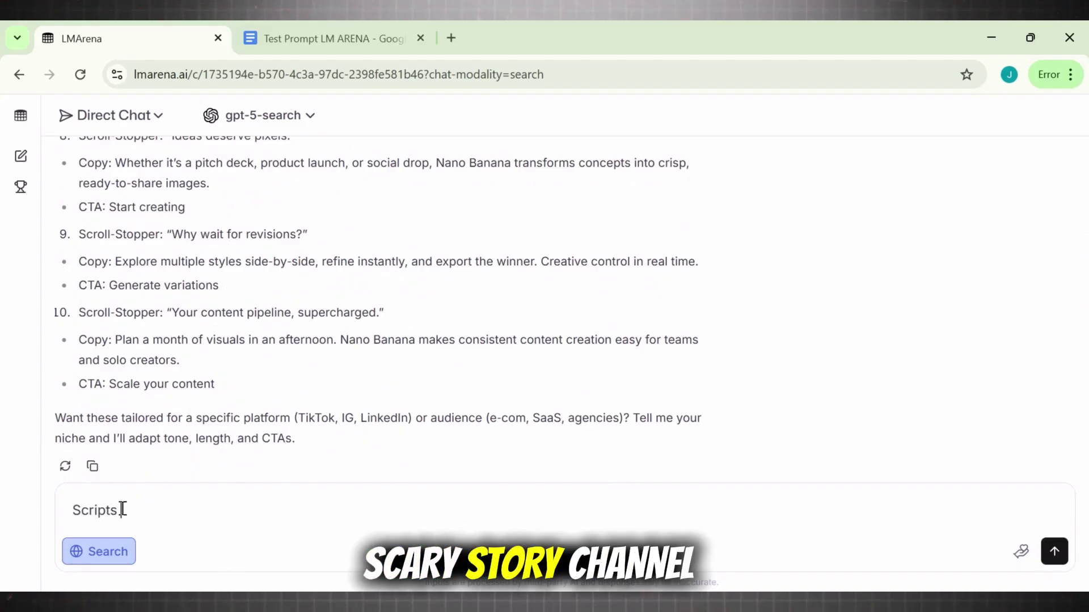
left_click_drag(121, 509, 73, 510)
left_click(146, 501)
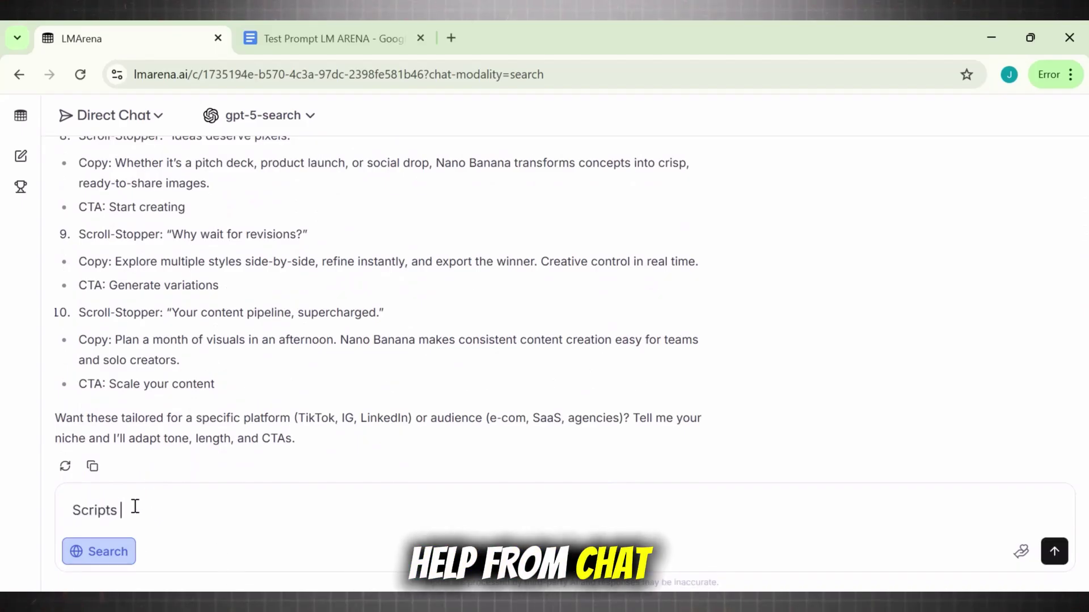
key("BackSpace")
key("BackSpace")
type("generate a creepy horror story.")
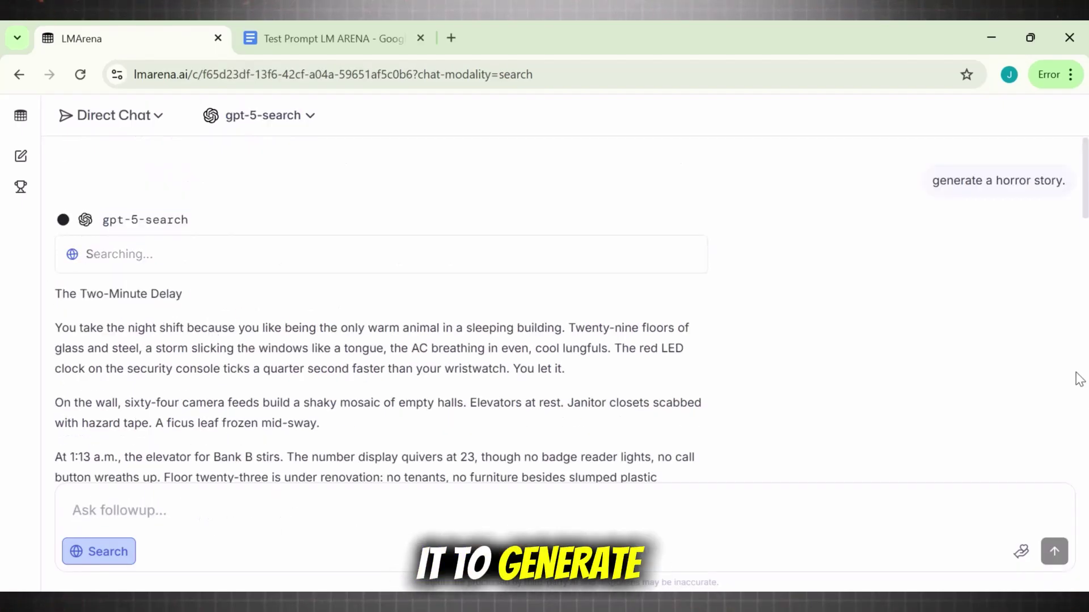
scroll(1070, 369, "down", 2)
scroll(1077, 317, "down", 2)
scroll(1087, 257, "down", 3)
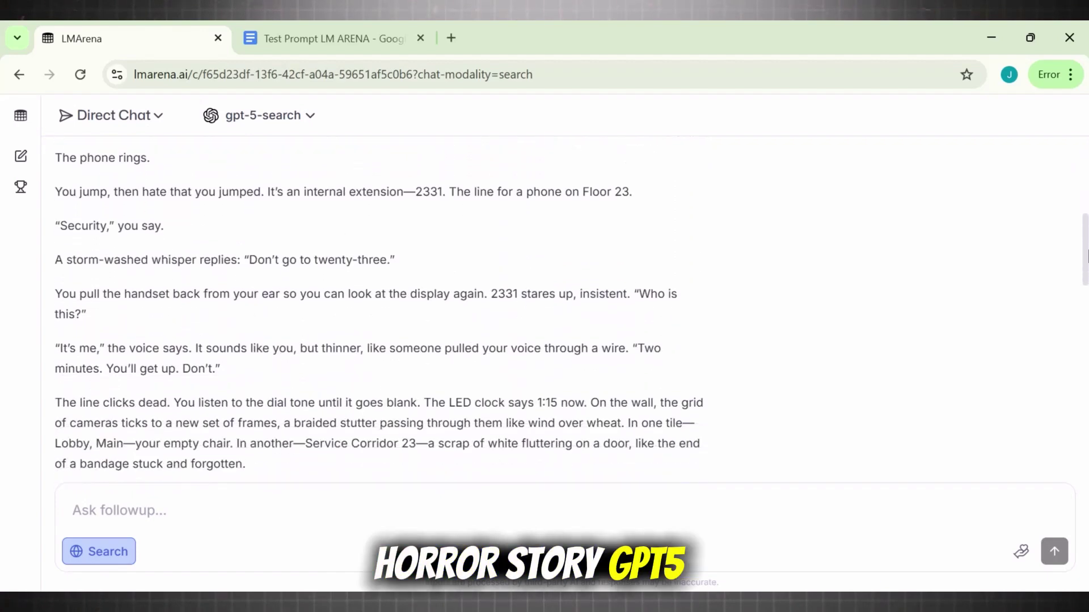
left_click_drag(1086, 257, 1071, 517)
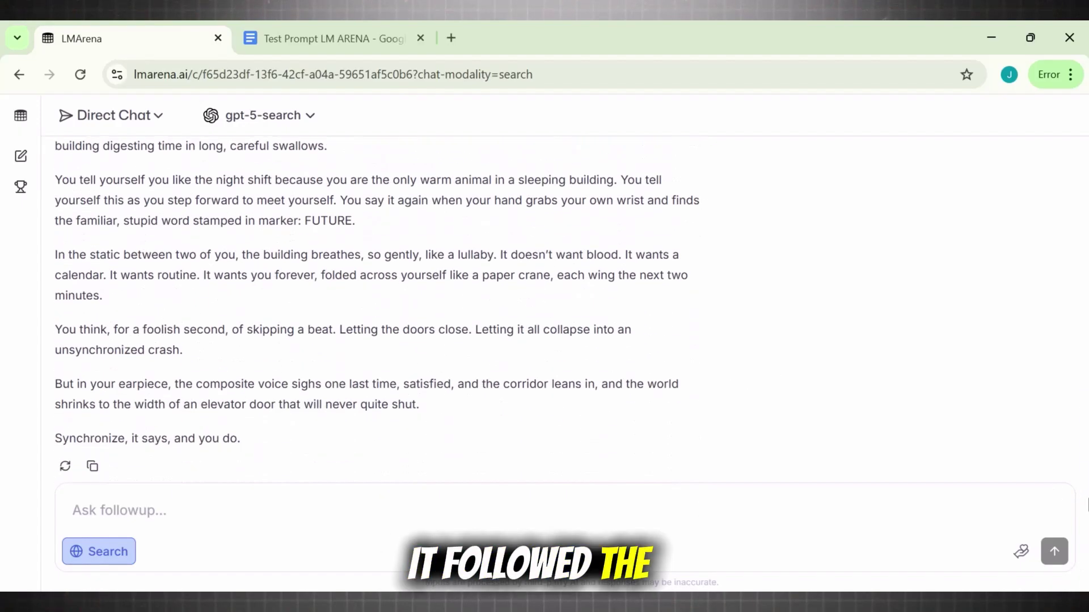
- Ask for 'generate 10 highly click worthy titles for this story' and select the returned list
left_click(85, 508)
type("generate 10 highly click worthy titles for this story")
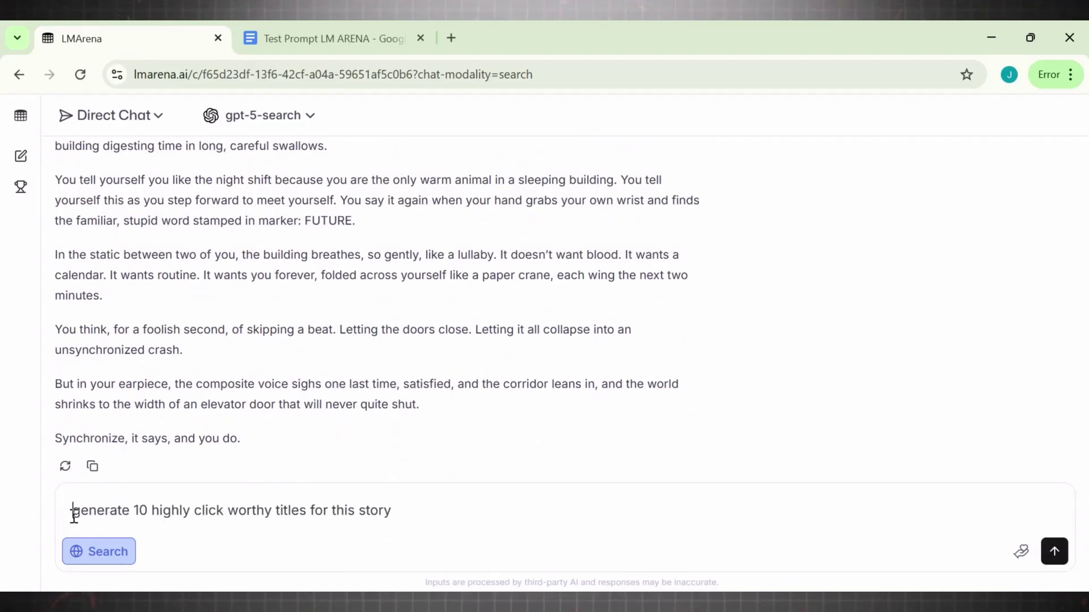
left_click_drag(73, 512, 374, 511)
left_click(353, 510)
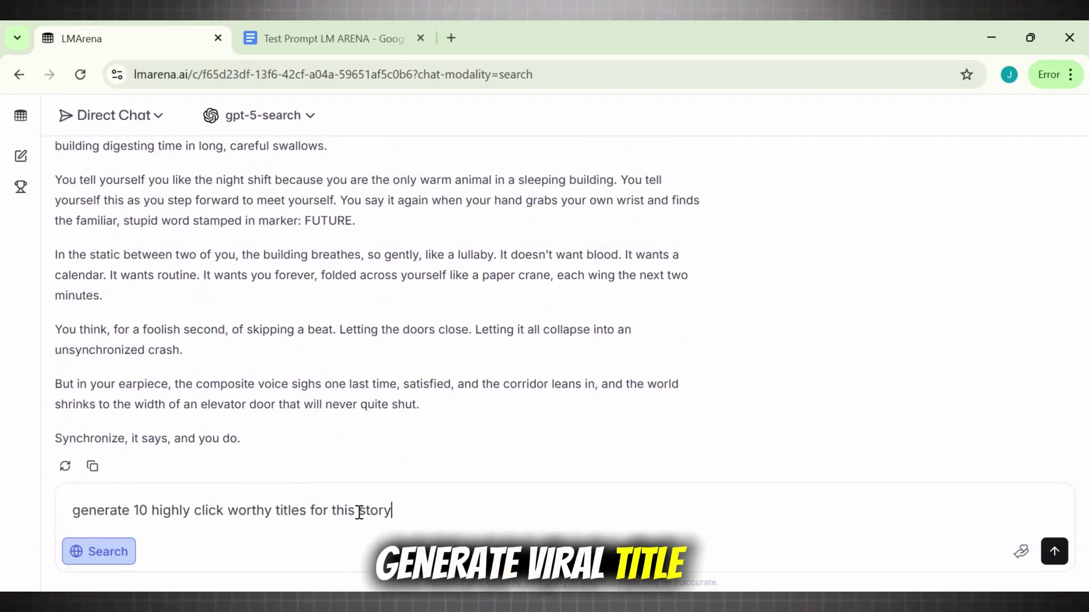
left_click(1054, 553)
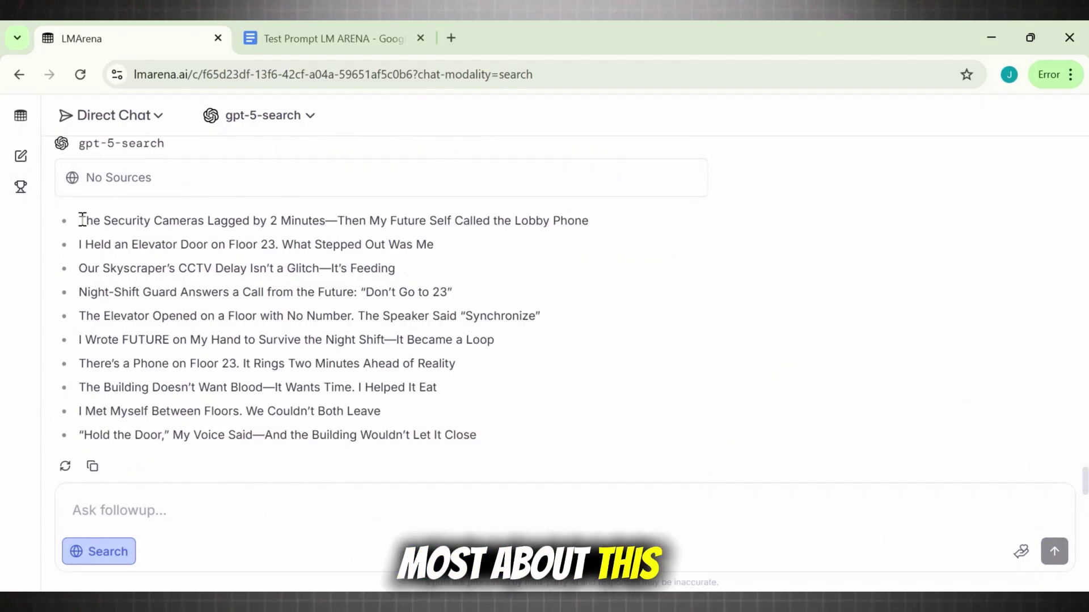
mouse_move(81, 220)
left_mouse_down()
mouse_move(285, 363)
mouse_move(505, 437)
left_mouse_up()
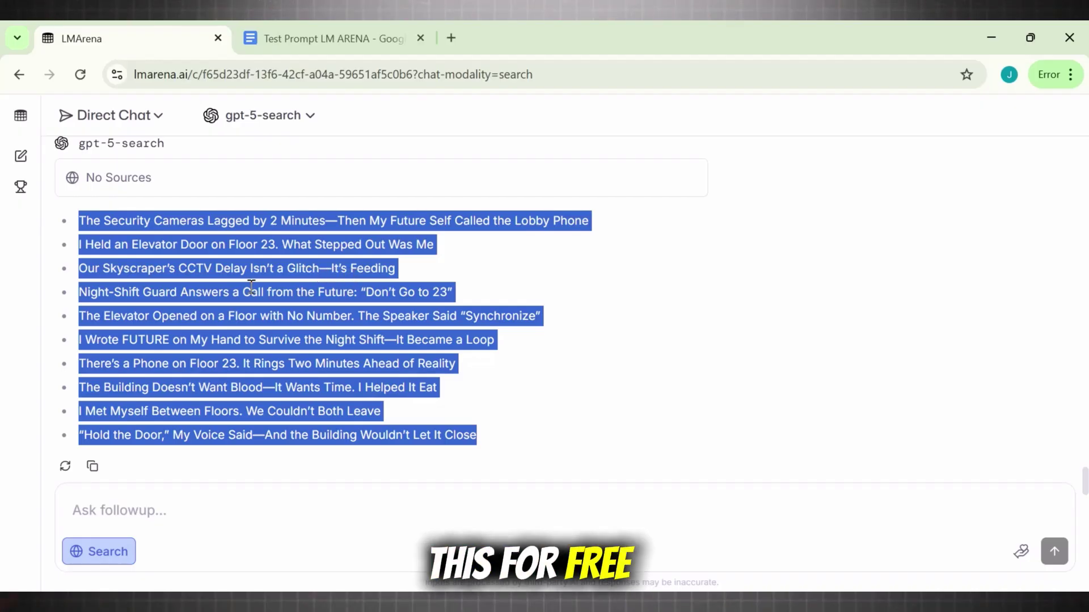
left_click(236, 246)
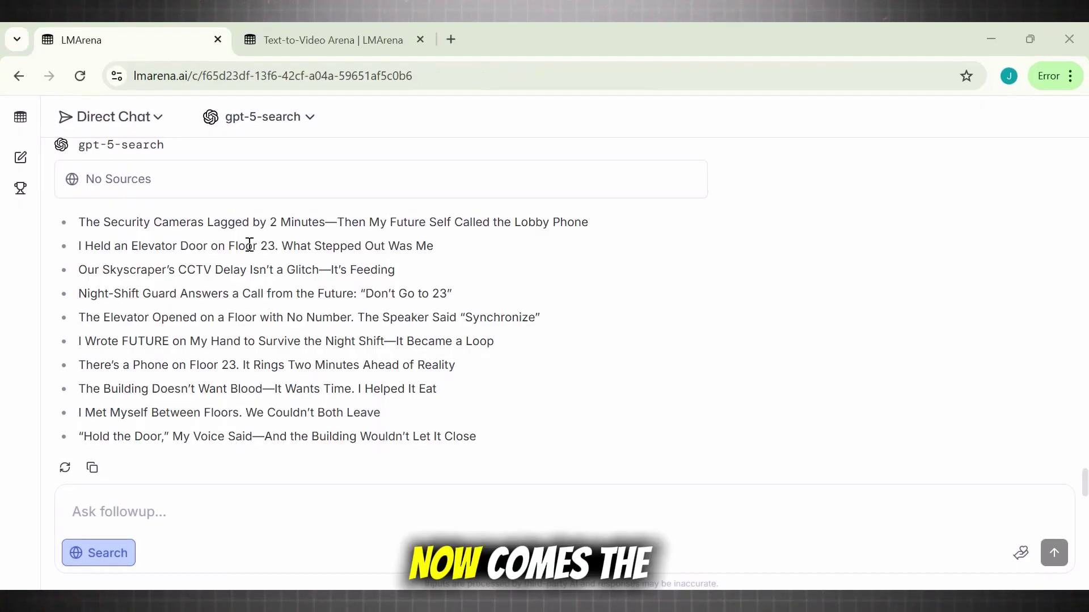
mouse_move(70, 188)
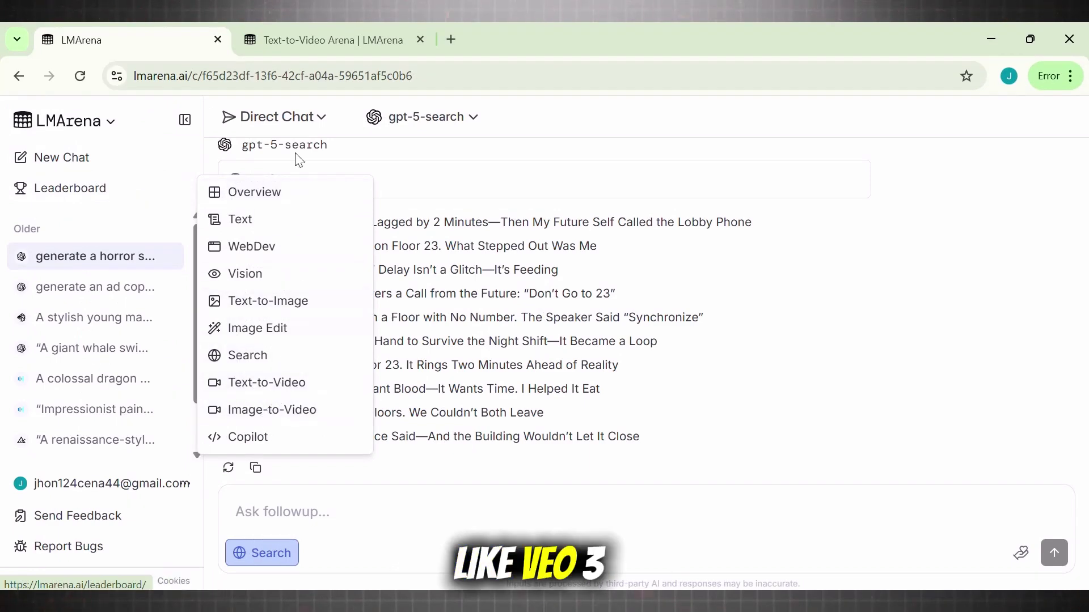
- Browse the Text-to-Video leaderboard led by veo3-fast-audio, then return to the story chat
left_click(304, 40)
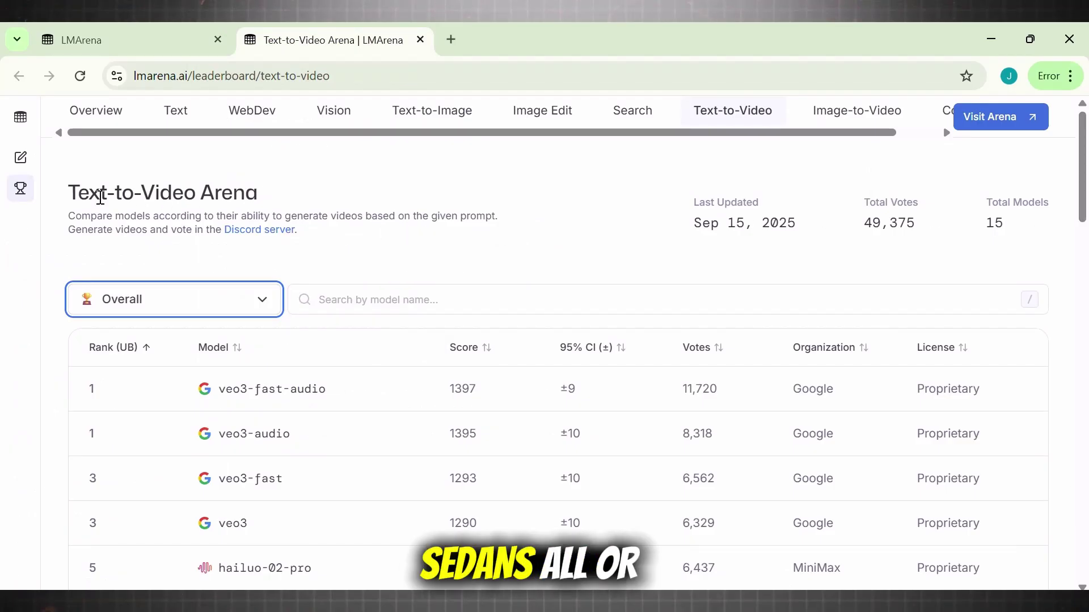
left_click_drag(75, 190, 312, 199)
left_click(340, 197)
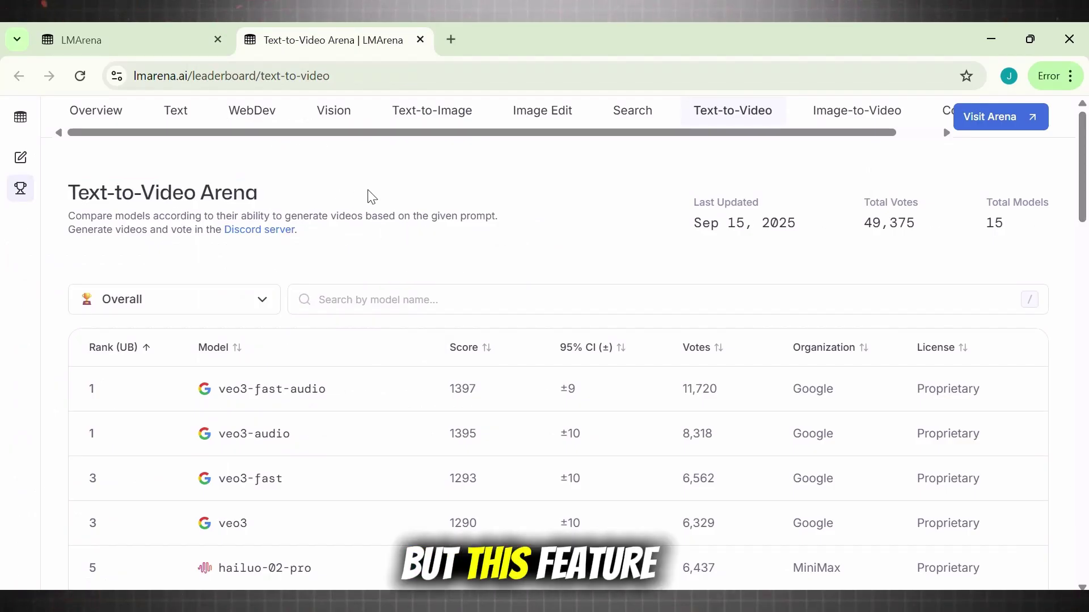
scroll(433, 187, "down", 4)
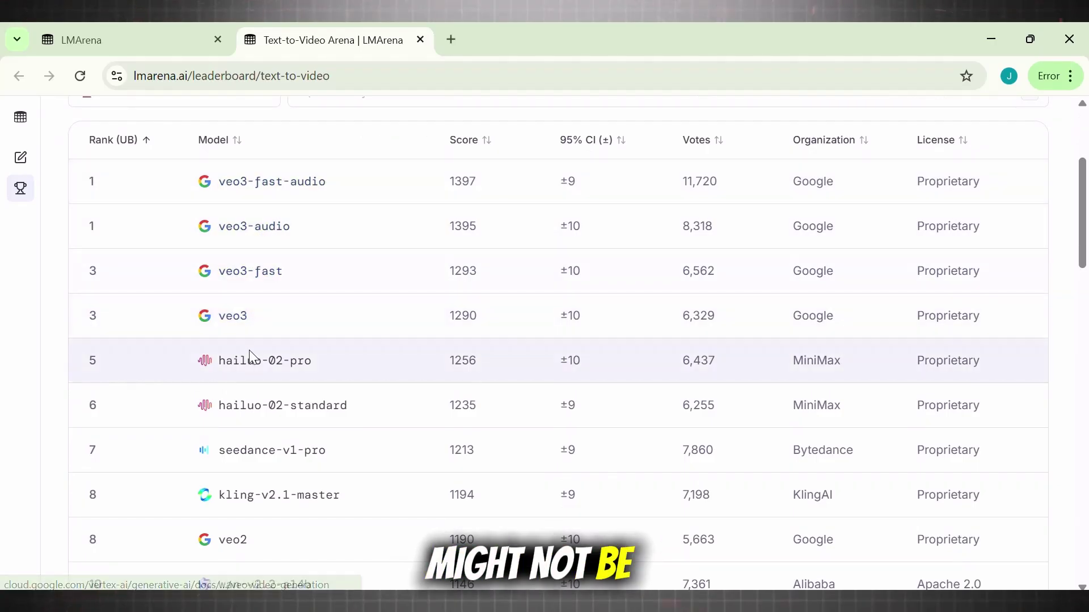
left_click_drag(1083, 264, 1072, 336)
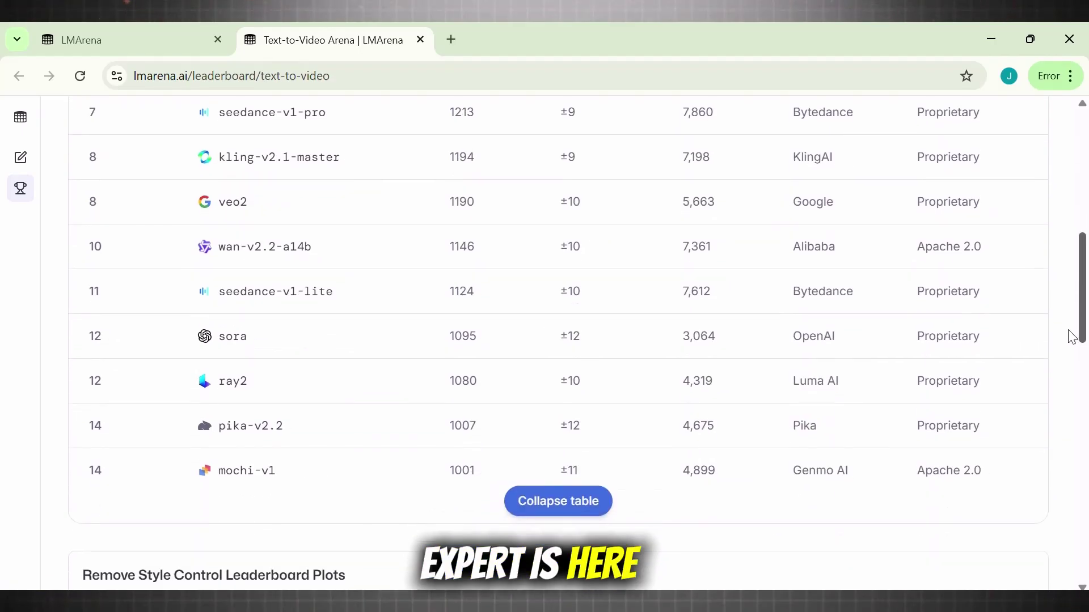
mouse_move(1071, 336)
left_mouse_down()
mouse_move(1086, 266)
mouse_move(1086, 276)
left_mouse_up()
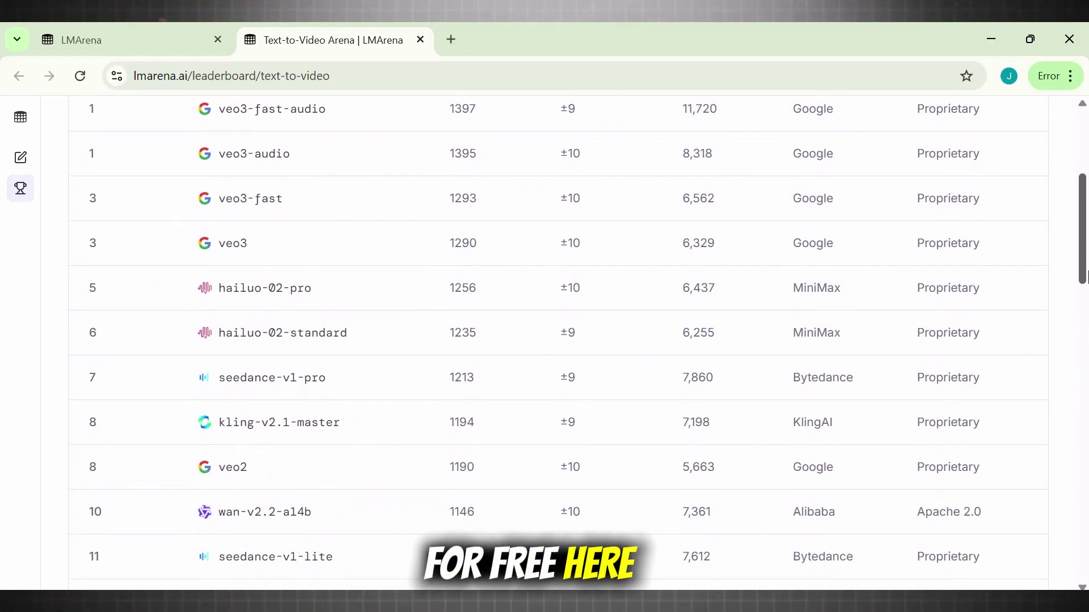
left_click(152, 35)
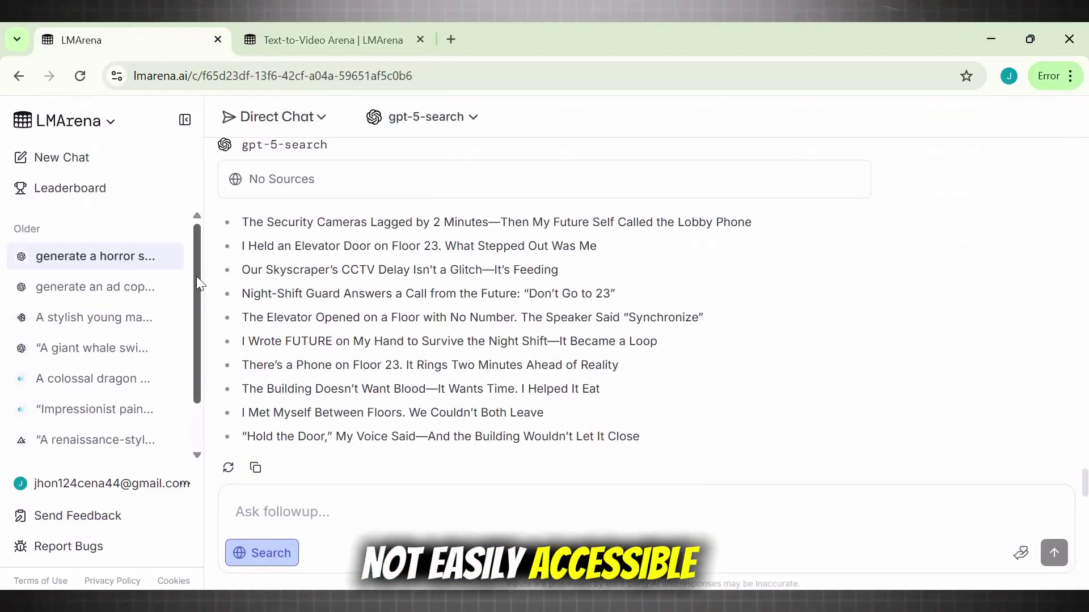
mouse_move(196, 277)
left_mouse_down()
mouse_move(192, 338)
mouse_move(192, 278)
left_mouse_up()
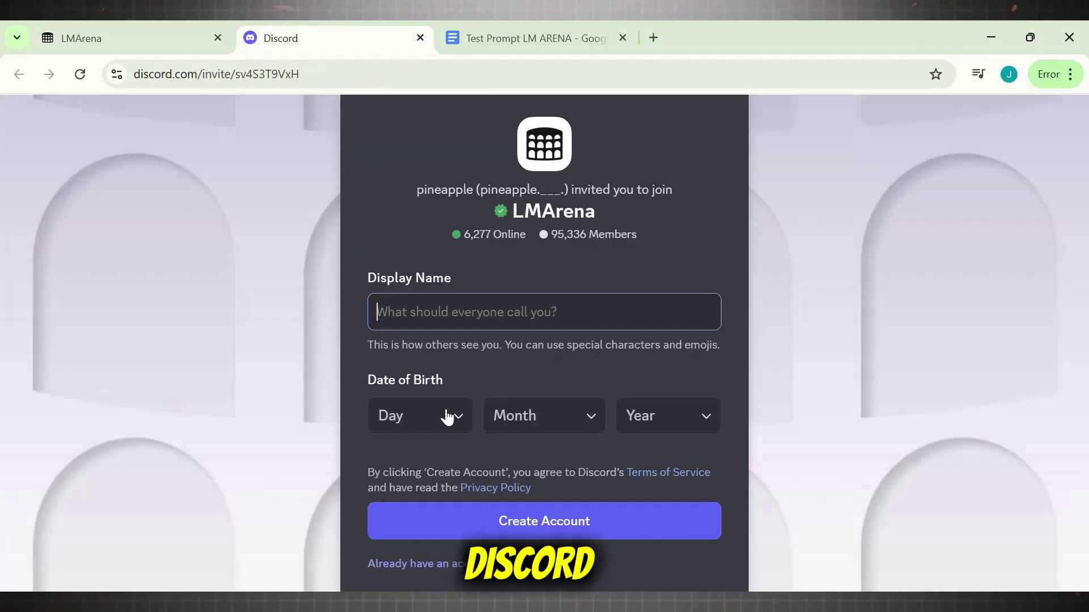
- Fill in the Discord sign-up details and accept the LMArena server invite
left_click(445, 416)
left_click(539, 361)
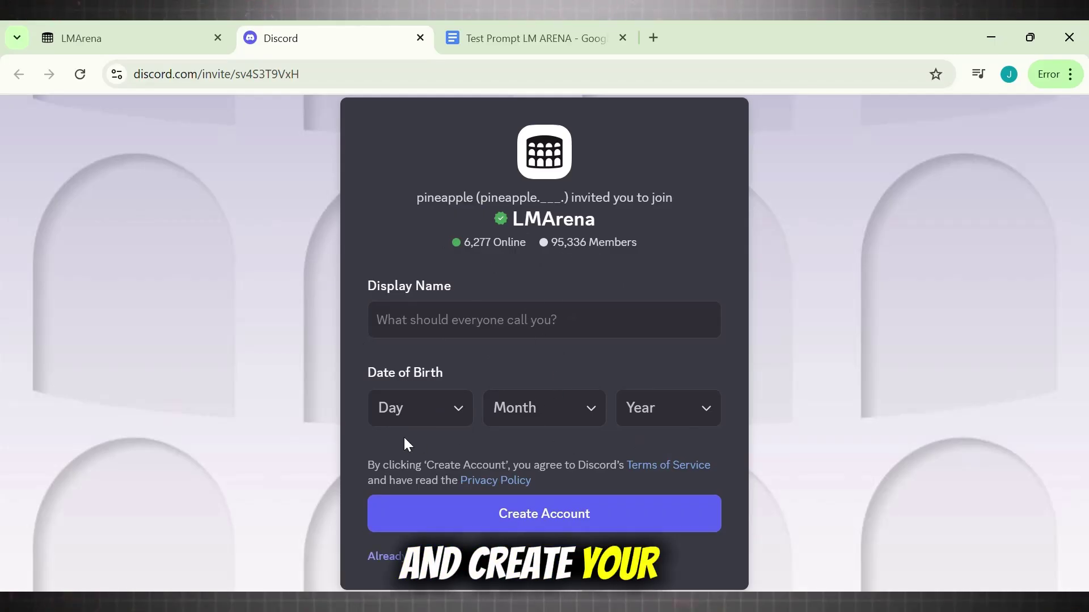
left_click(422, 322)
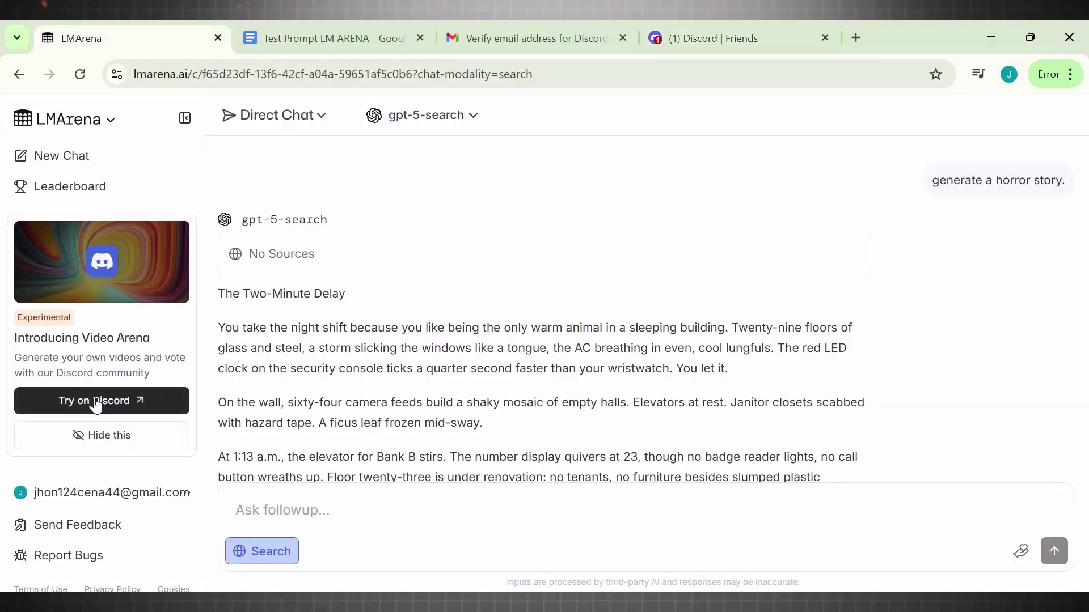
left_click(95, 403)
left_click(531, 436)
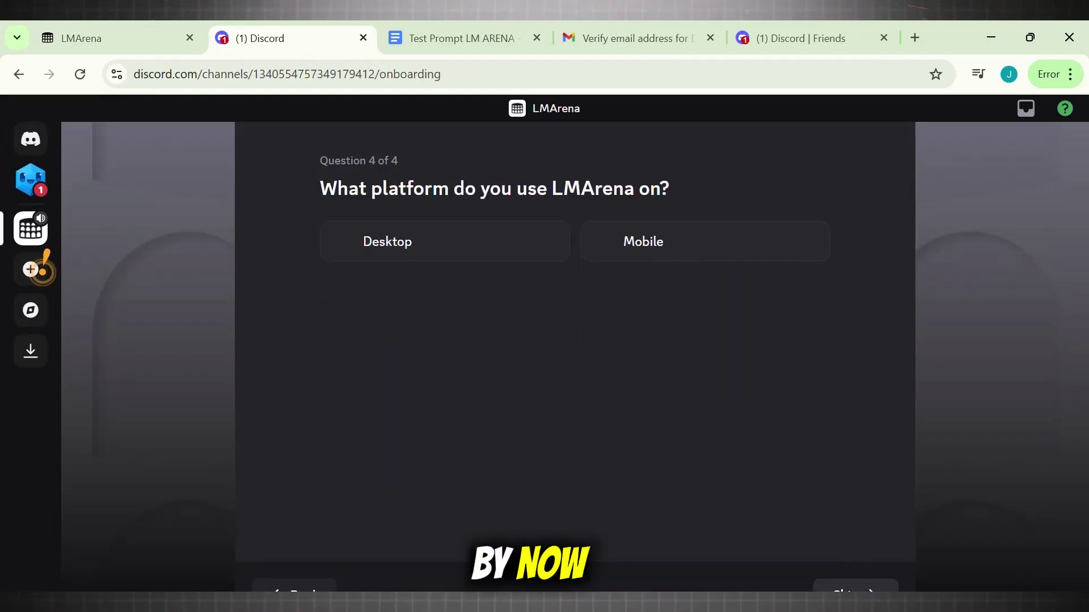
- Watch several generated videos in video-arena-1 full screen, including the family market video
scroll(521, 356, "down", 3)
scroll(521, 356, "down", 3)
scroll(520, 356, "up", 3)
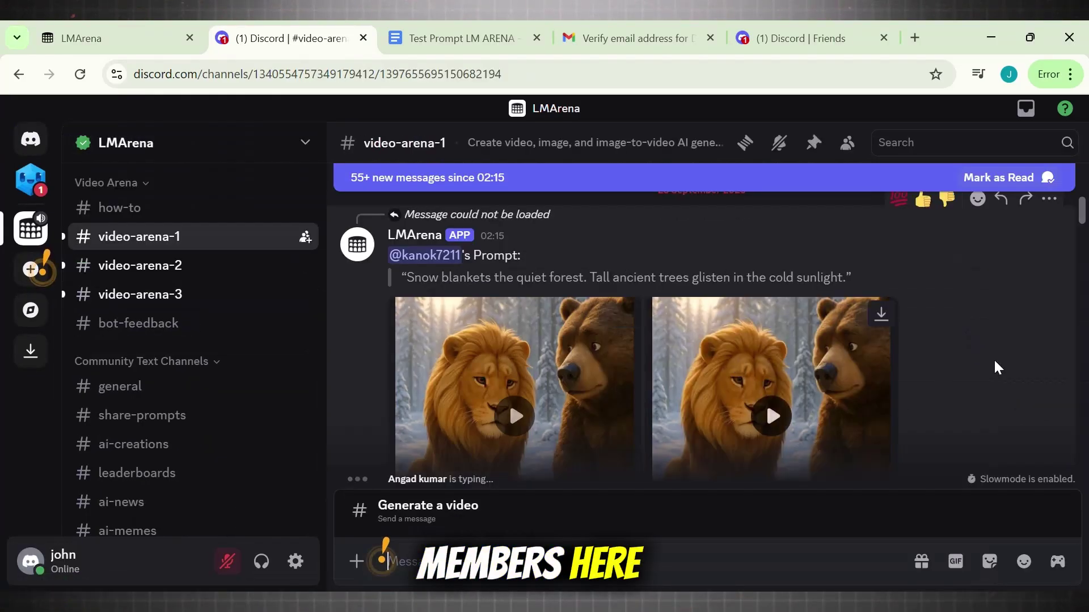
left_click(769, 417)
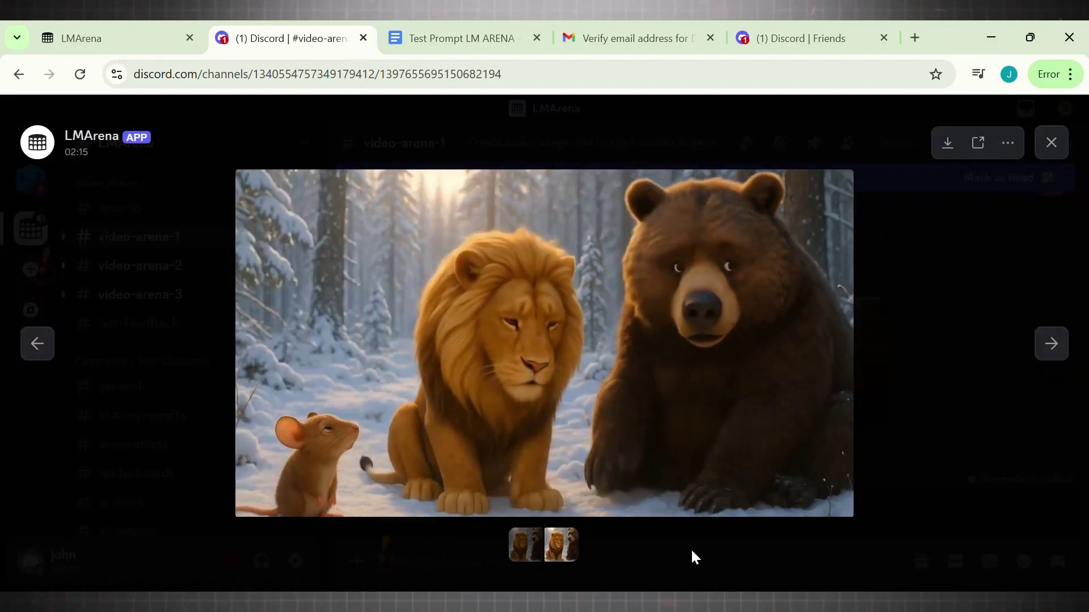
left_click(690, 548)
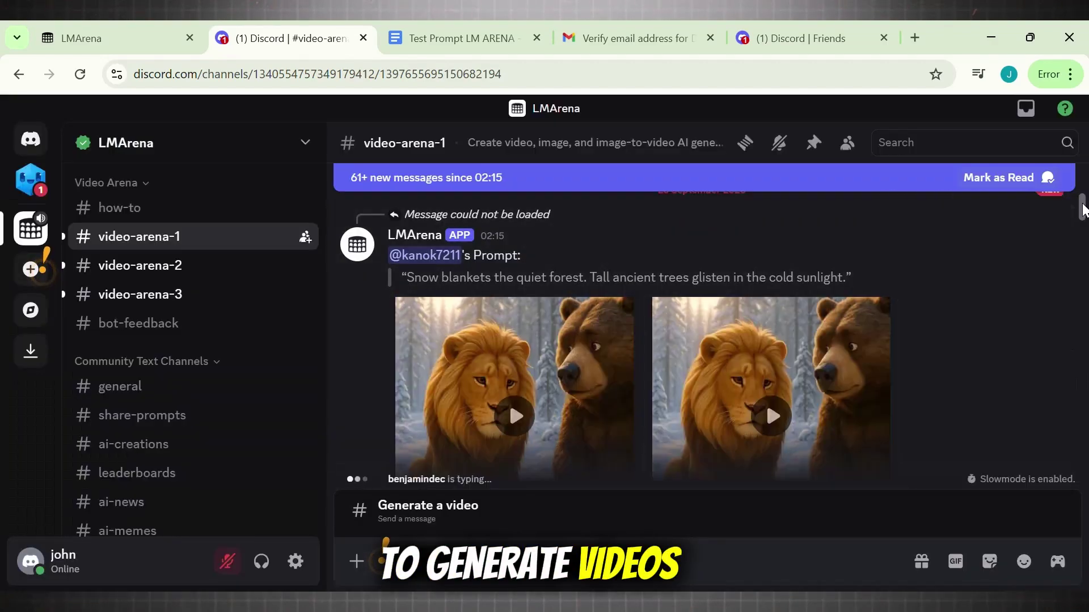
left_click_drag(1084, 210, 1077, 231)
left_click(777, 381)
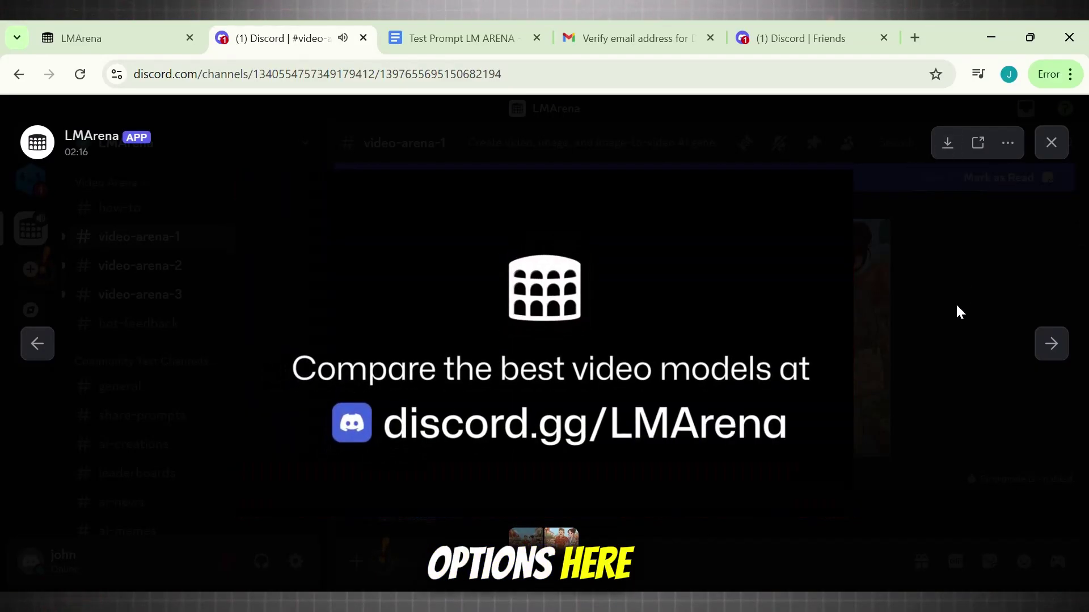
left_click(1018, 302)
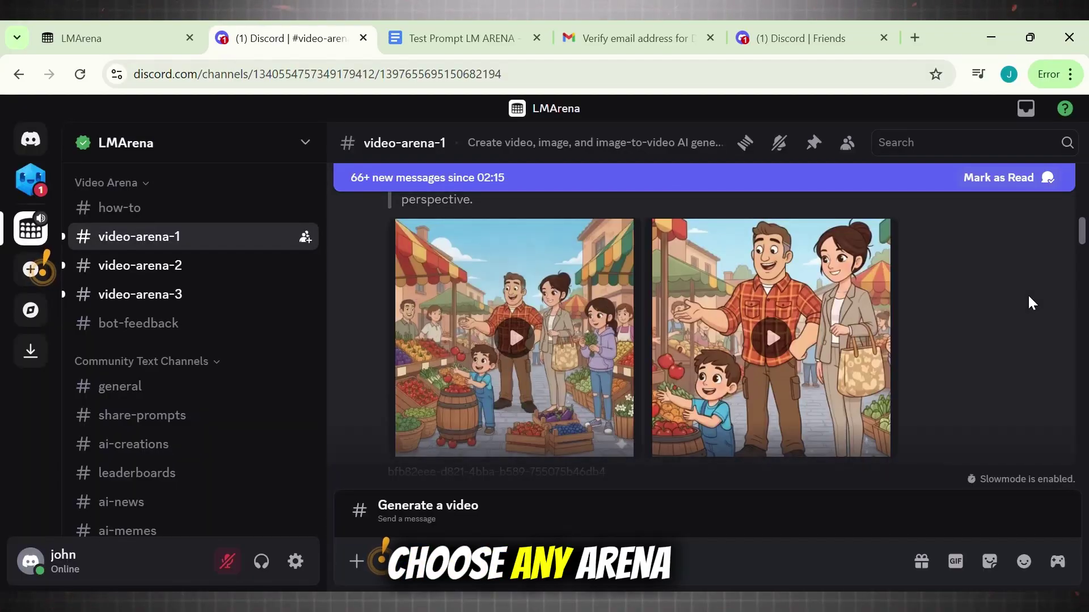
mouse_move(1082, 230)
left_mouse_down()
mouse_move(1083, 451)
mouse_move(1081, 230)
left_mouse_up()
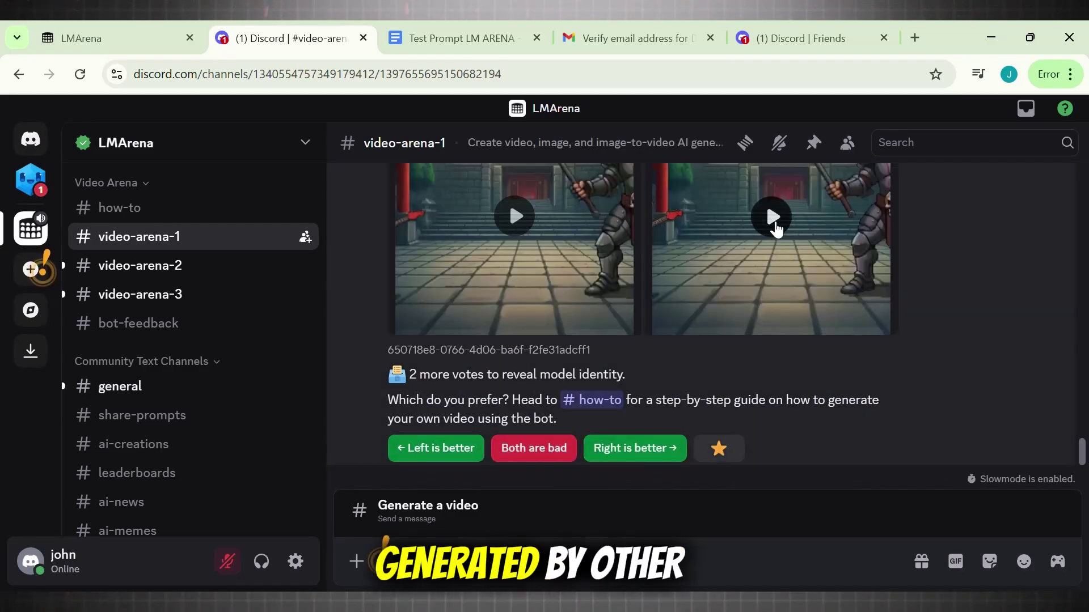
left_click(768, 207)
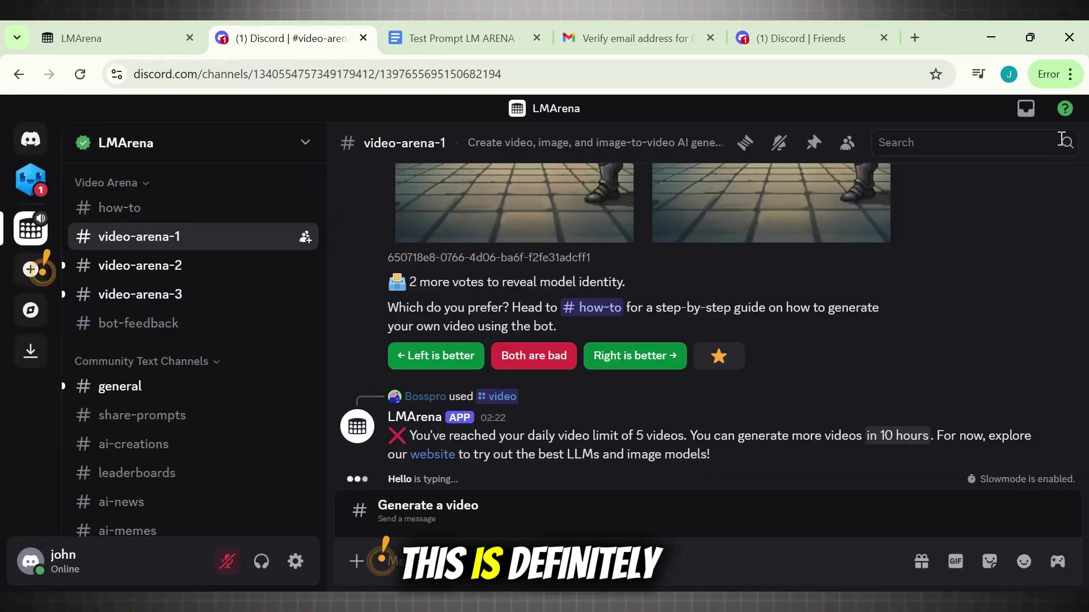
left_click(987, 363)
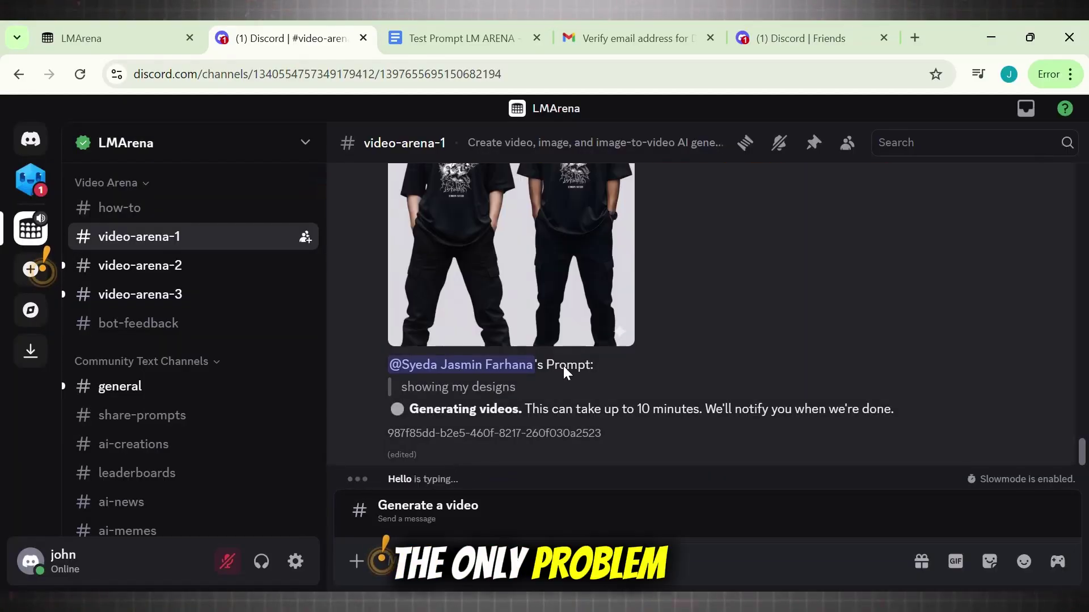
left_click_drag(1081, 451, 1082, 292)
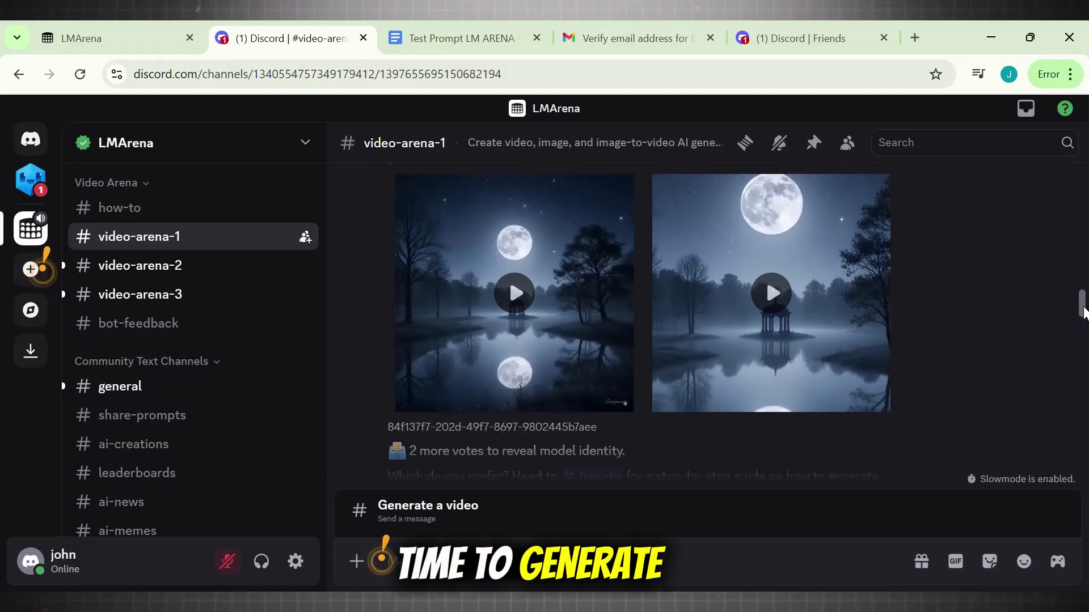
scroll(641, 317, "up", 3)
scroll(641, 318, "up", 3)
scroll(641, 317, "up", 3)
scroll(641, 317, "up", 3)
scroll(641, 317, "up", 3)
scroll(640, 318, "up", 3)
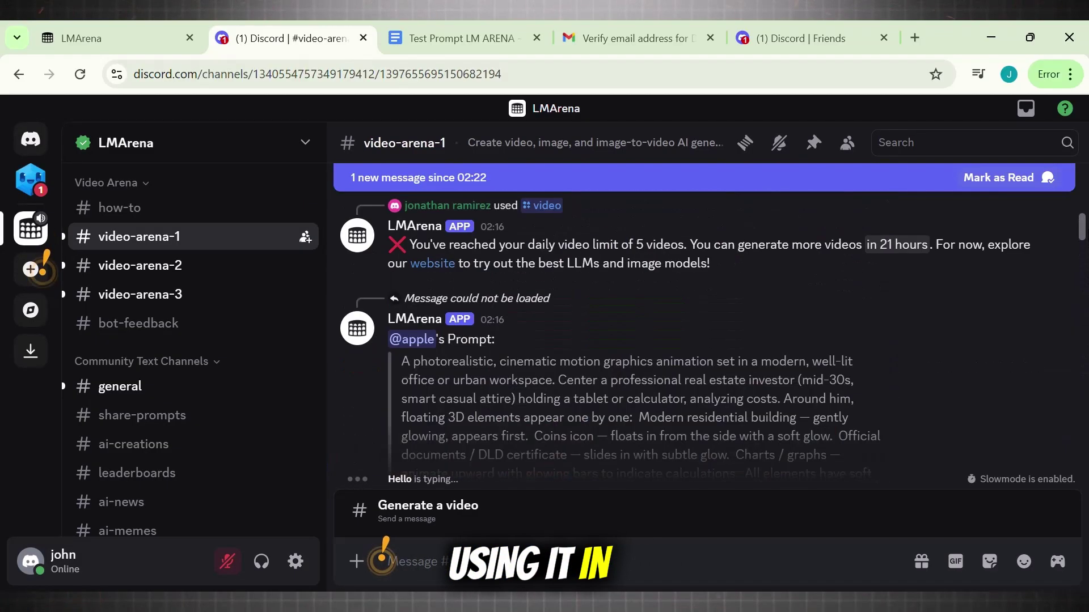
scroll(641, 317, "up", 2)
scroll(641, 317, "up", 3)
scroll(640, 318, "up", 3)
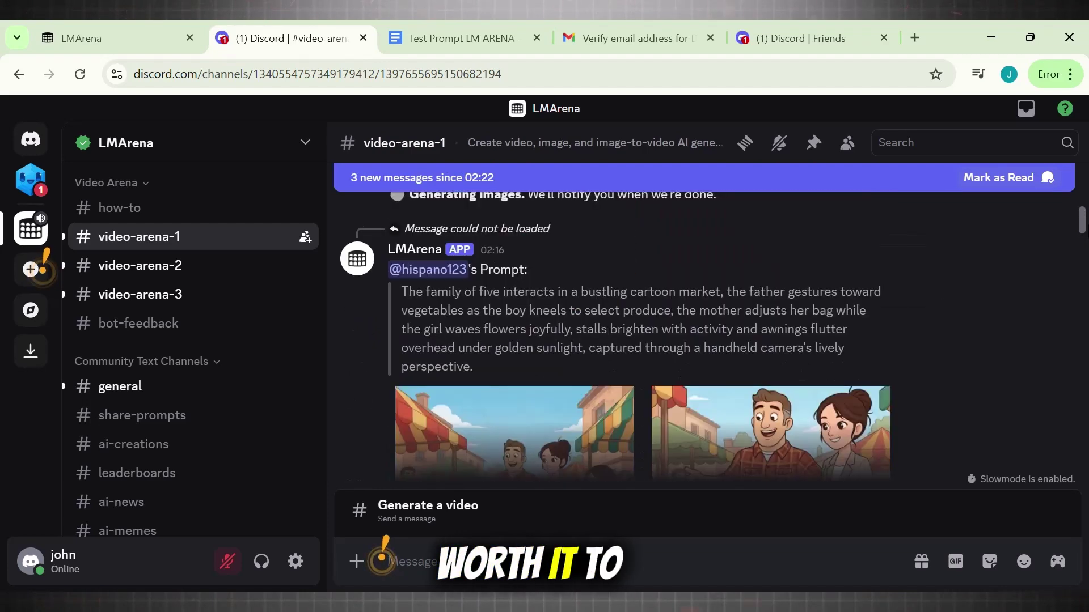
- Submit a /video generation prompt to the LMArena bot in video-arena-1
scroll(641, 318, "down", 3)
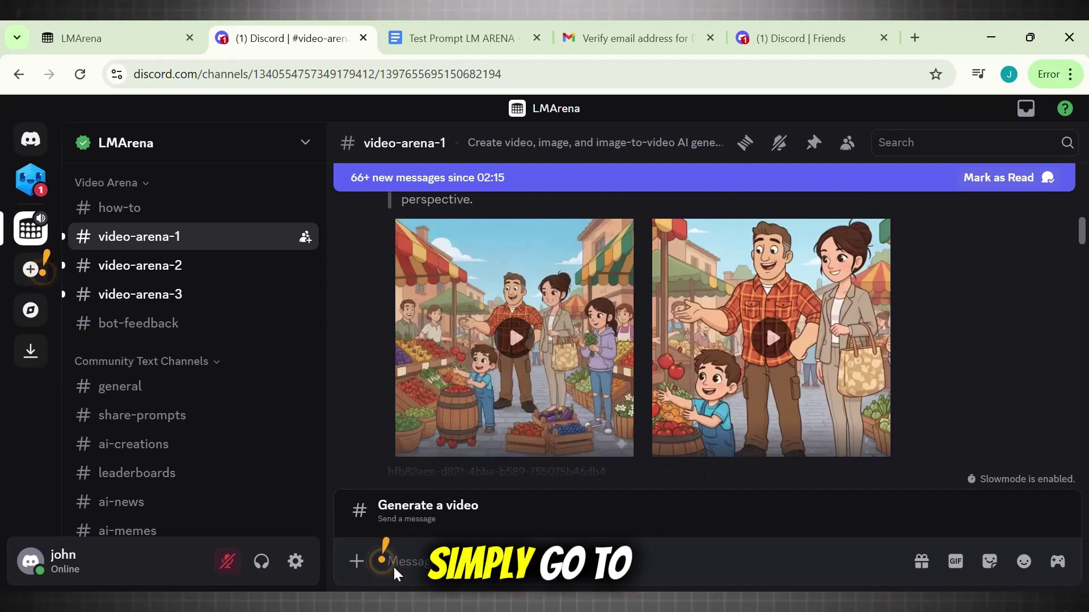
type("/")
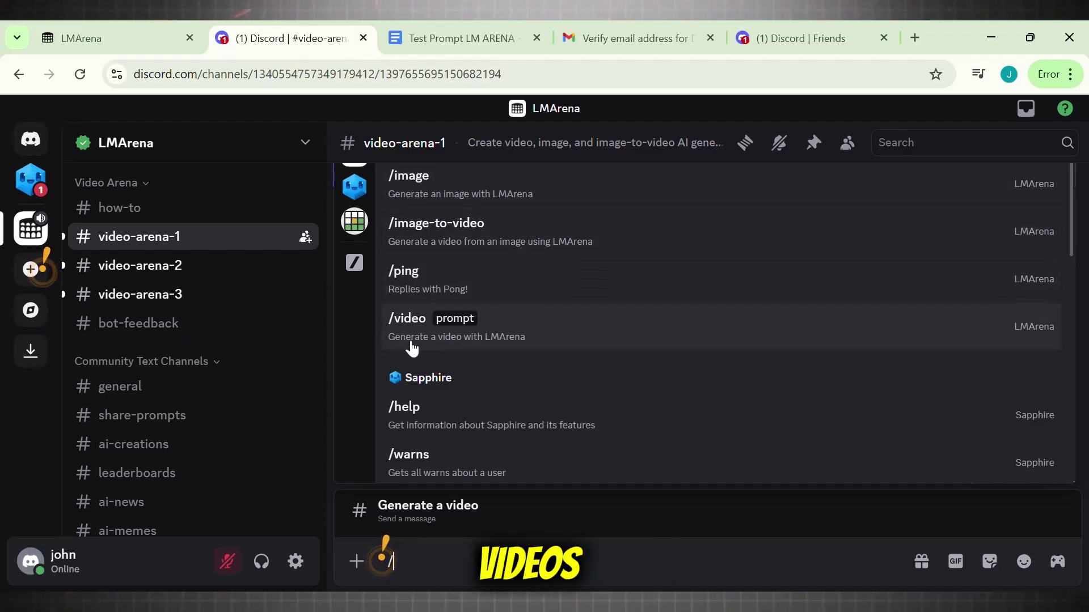
left_click(440, 337)
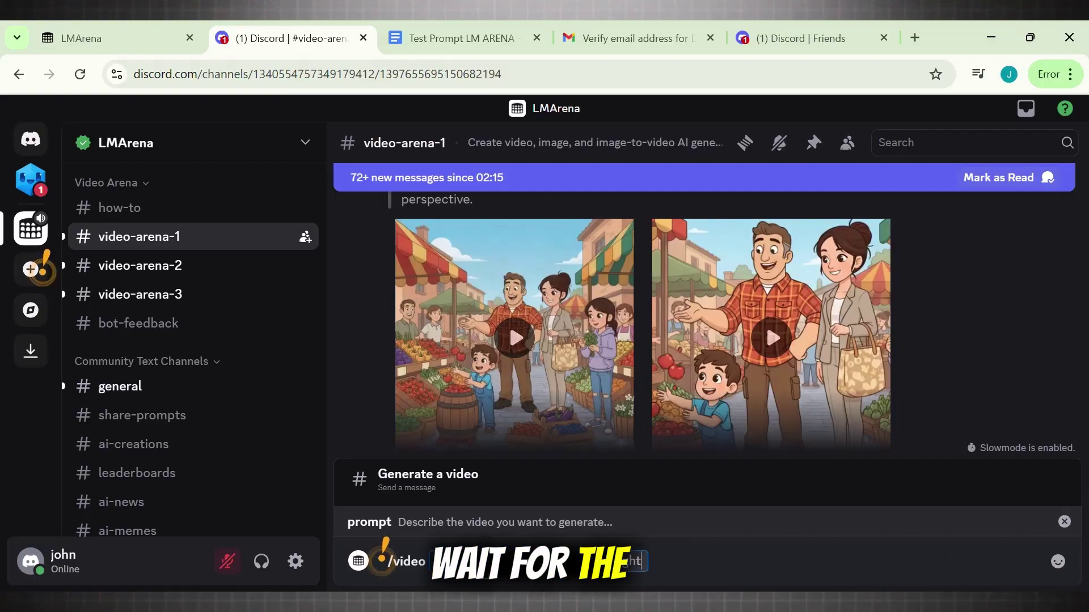
key("Return")
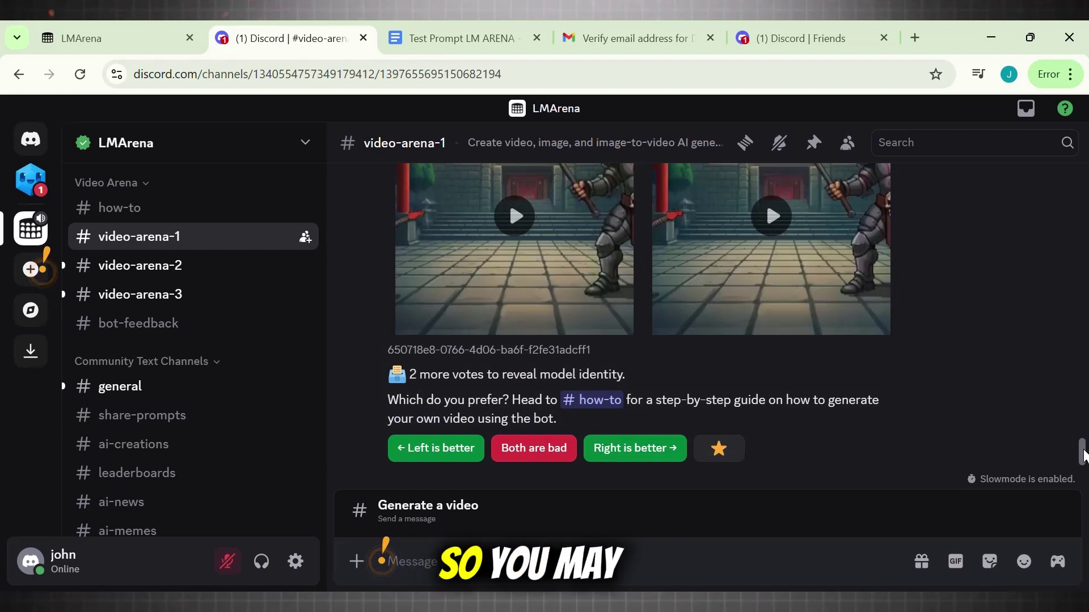
- Enlarge the right-hand generated fighter video, watch it, then close it
left_click_drag(1084, 454, 1083, 451)
scroll(1084, 453, "down", 5)
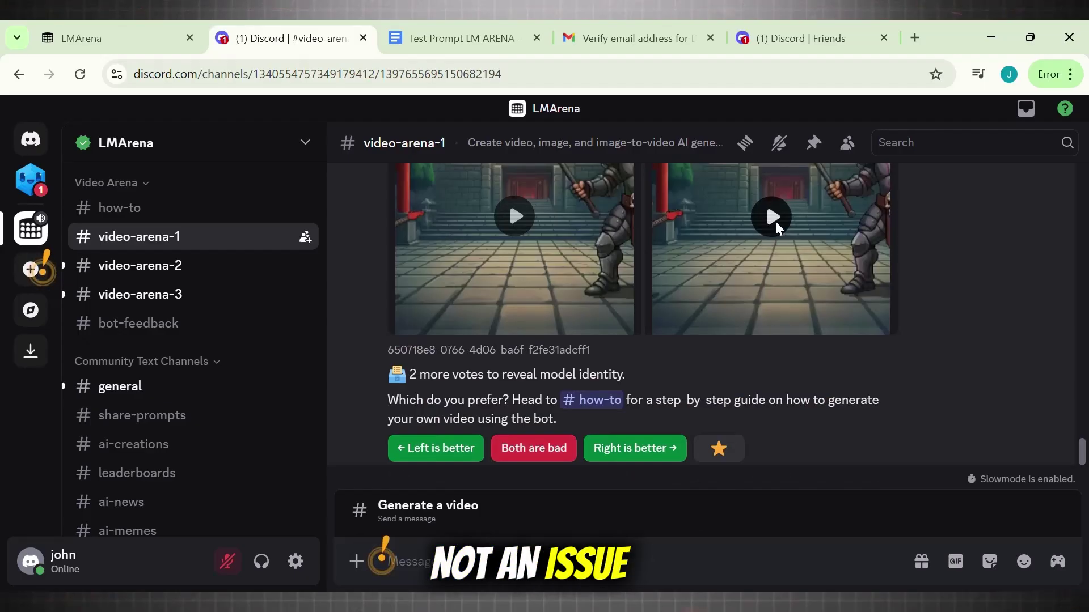
left_click(776, 227)
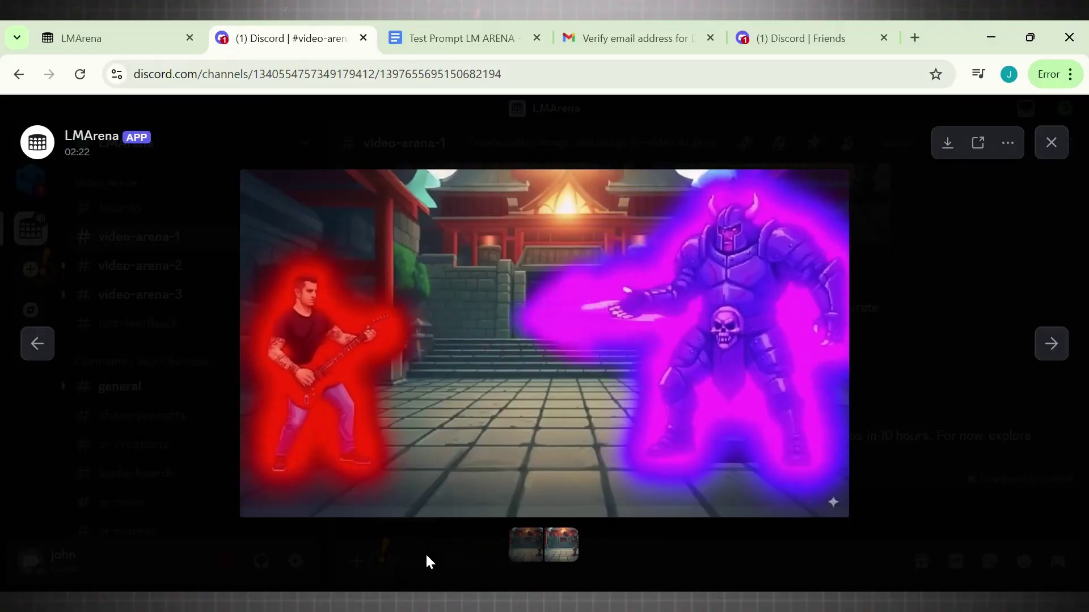
left_click(1052, 143)
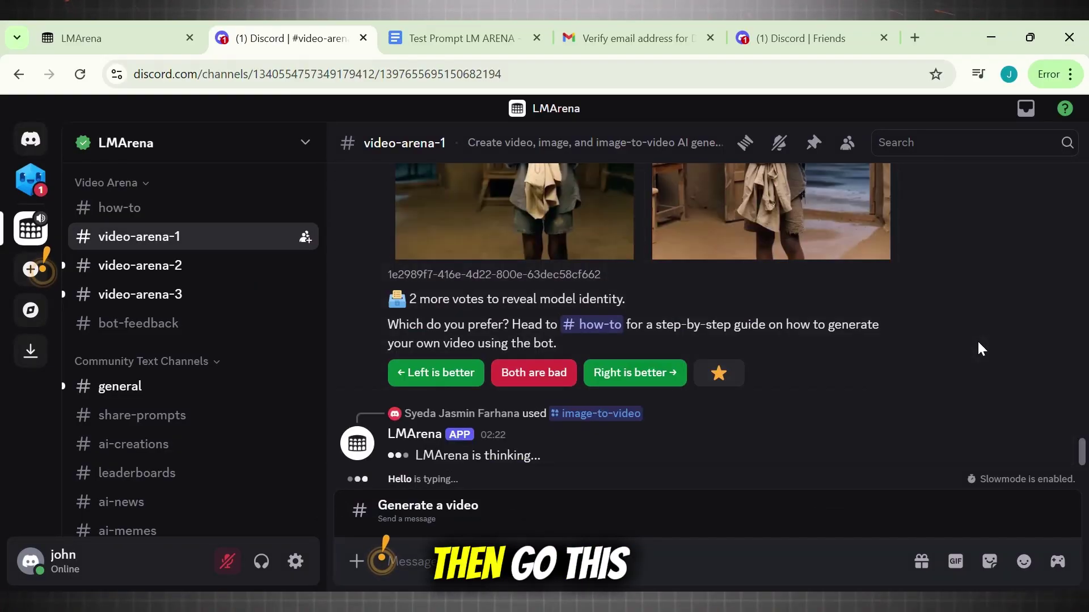
scroll(669, 406, "up", 10)
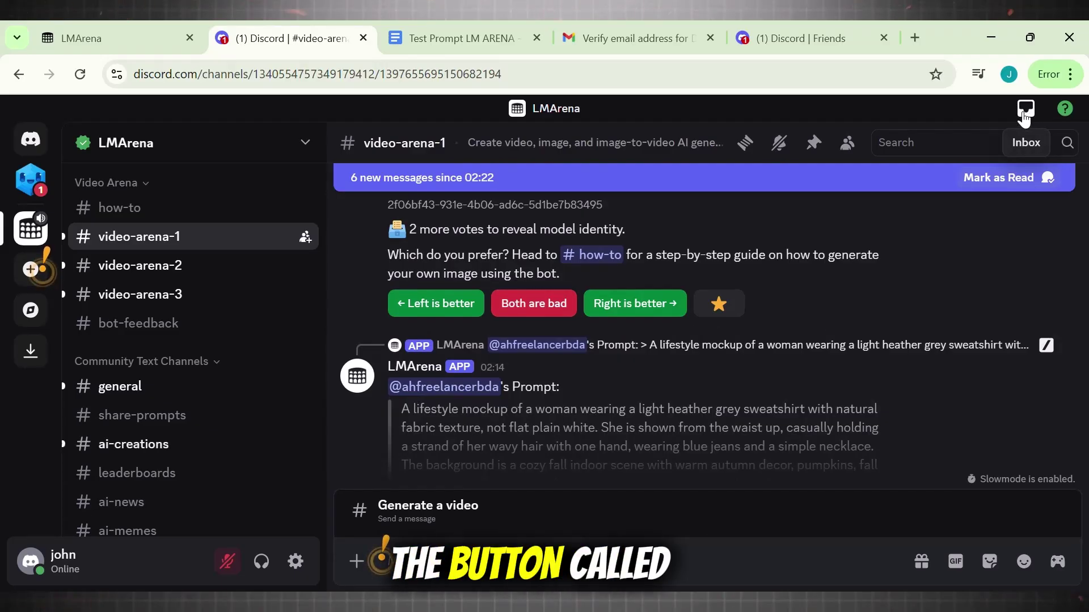
- Jump to #video-arena-2 from the Inbox and play the kitten librarian video full-screen
left_click(1025, 111)
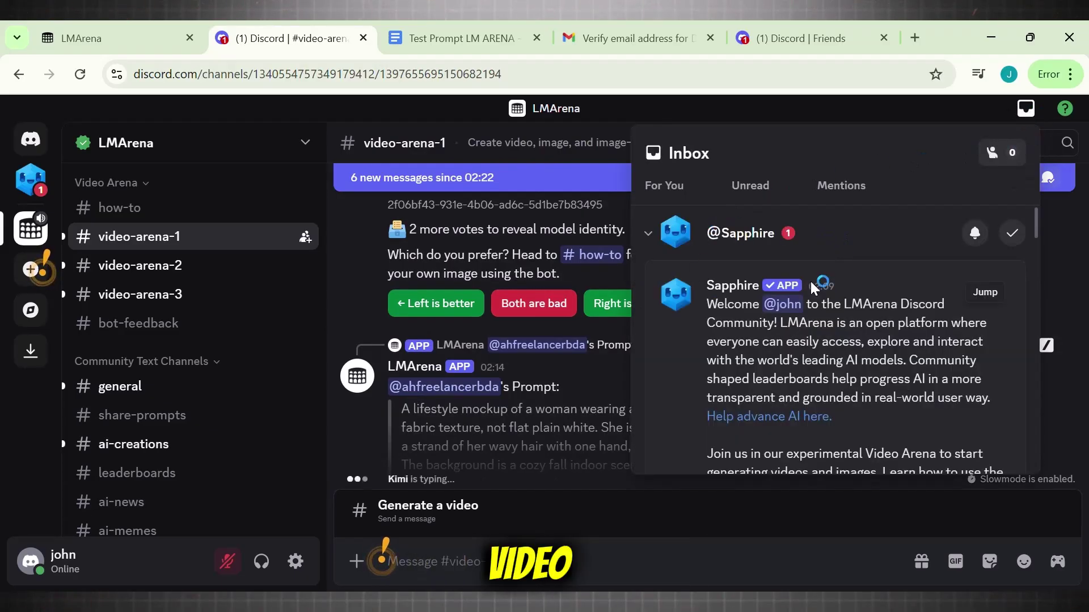
left_click_drag(1035, 232, 1040, 305)
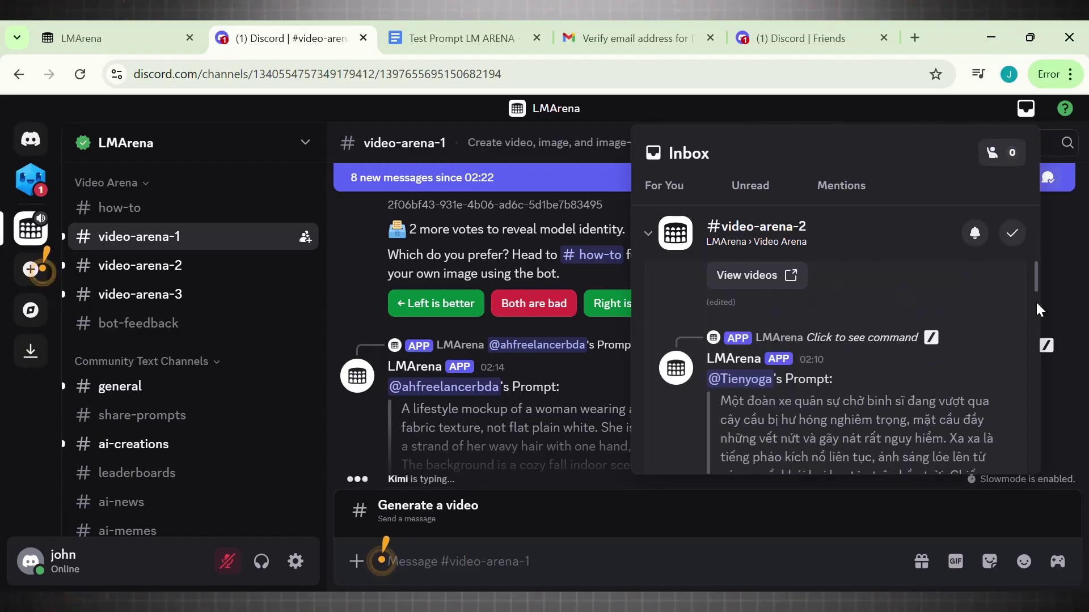
left_click(733, 282)
left_click(1012, 232)
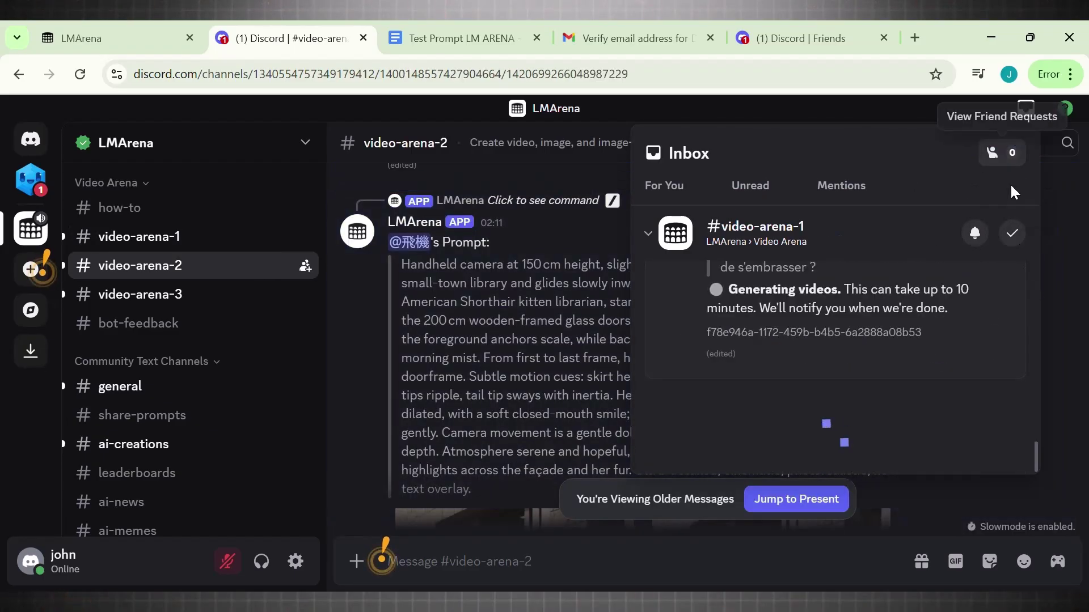
left_click(1082, 408)
left_click(760, 445)
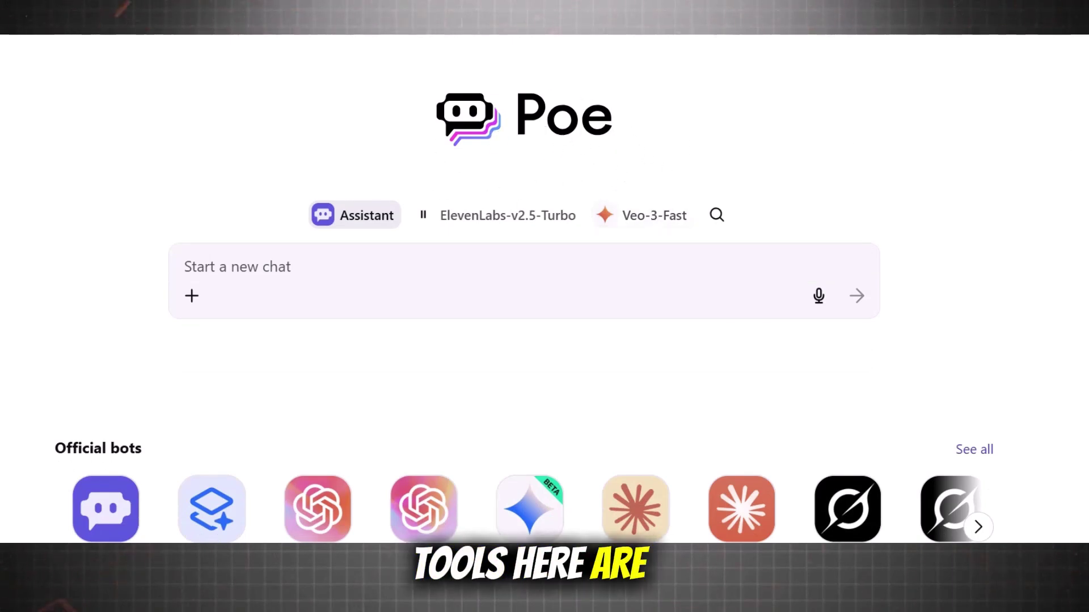
- Scroll Poe's home page down to Audio generation bots and open ElevenLabs-v3
scroll(545, 284, "down", 1)
scroll(545, 284, "down", 3)
scroll(545, 284, "down", 4)
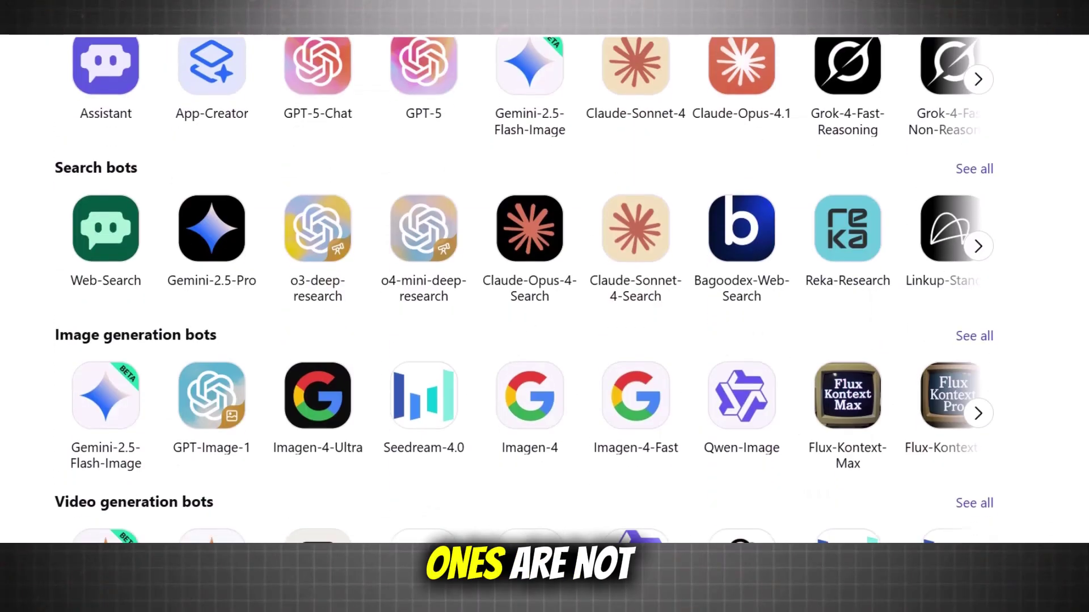
scroll(430, 274, "down", 4)
scroll(430, 274, "down", 4)
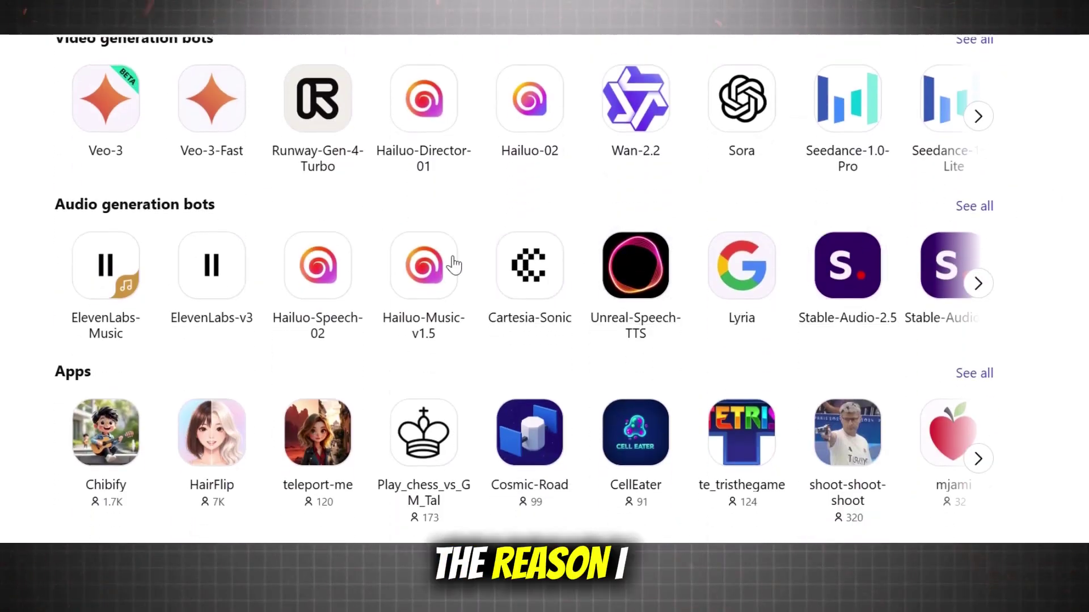
left_click(224, 283)
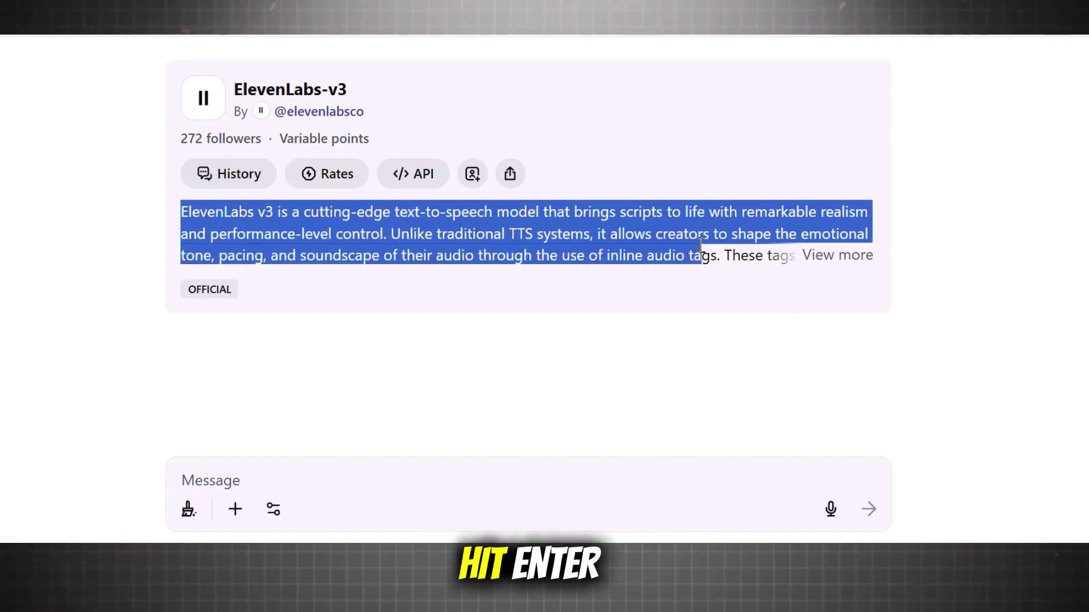
- Send the copied ElevenLabs-v3 description as a message and play the returned speech clip
left_click_drag(182, 211, 720, 250)
left_click(195, 480)
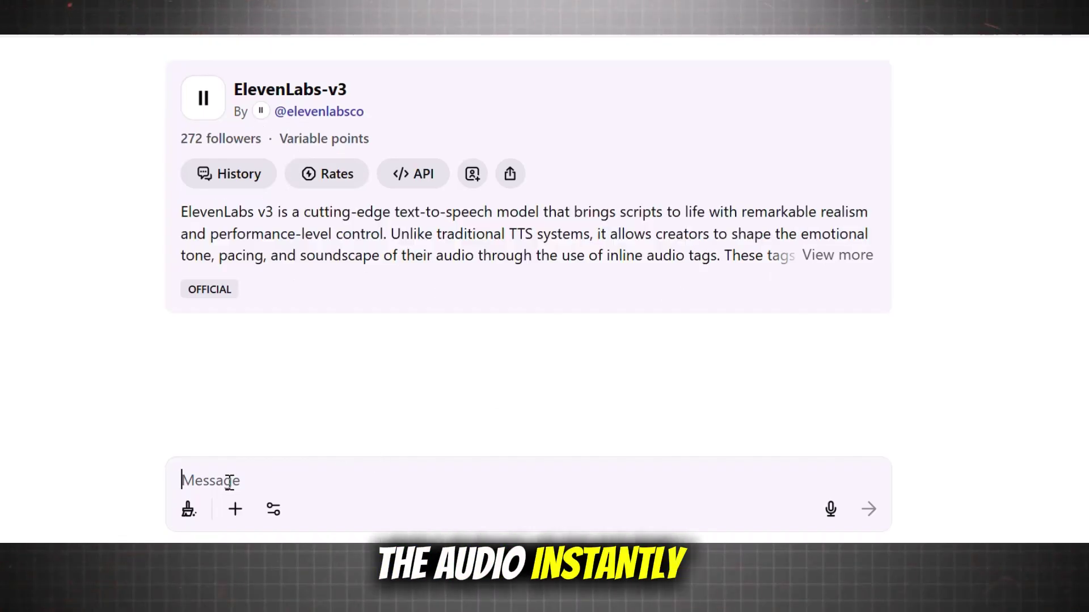
key("ctrl+v")
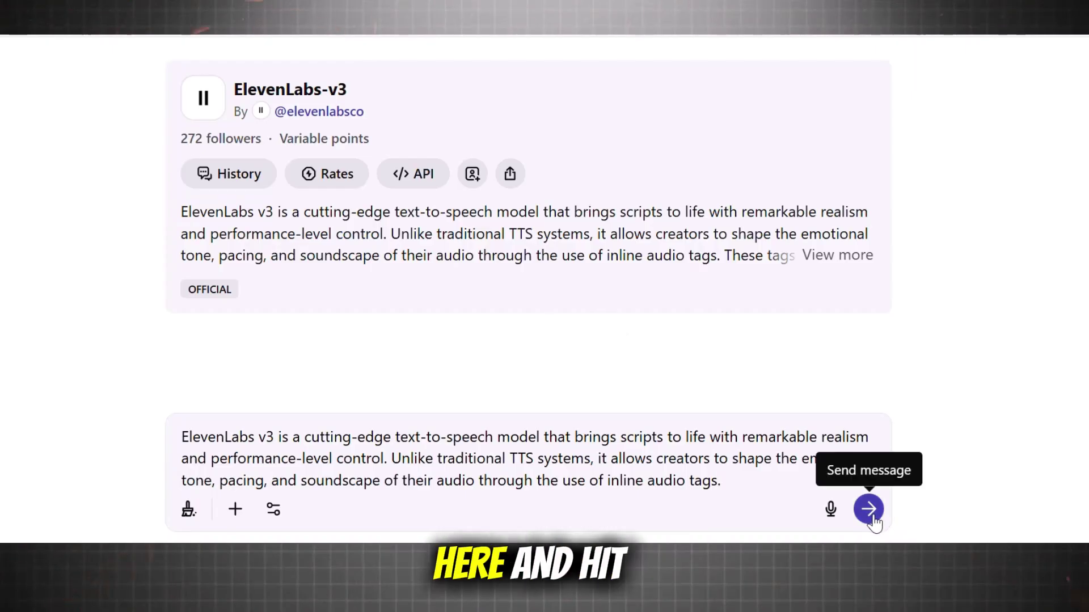
left_click(868, 510)
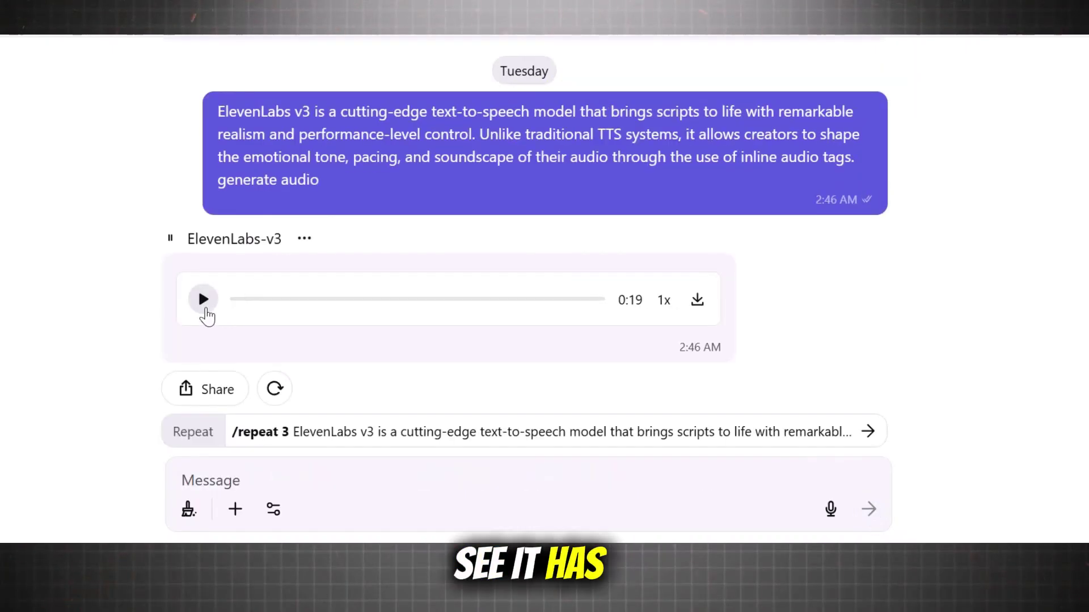
left_click(204, 301)
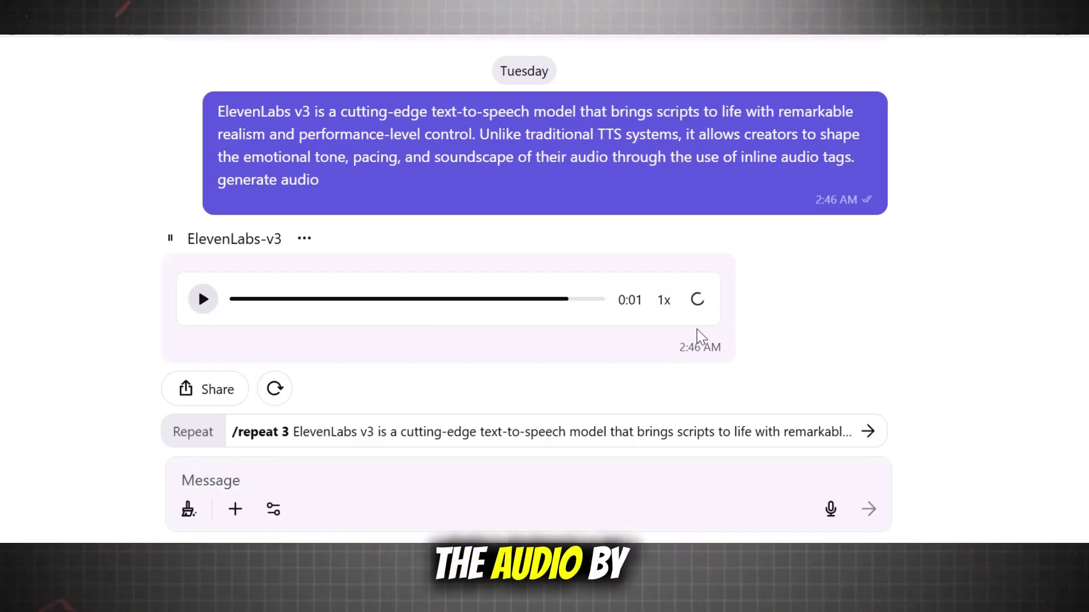
- Download the generated speech clip as an mp3
left_click(697, 299)
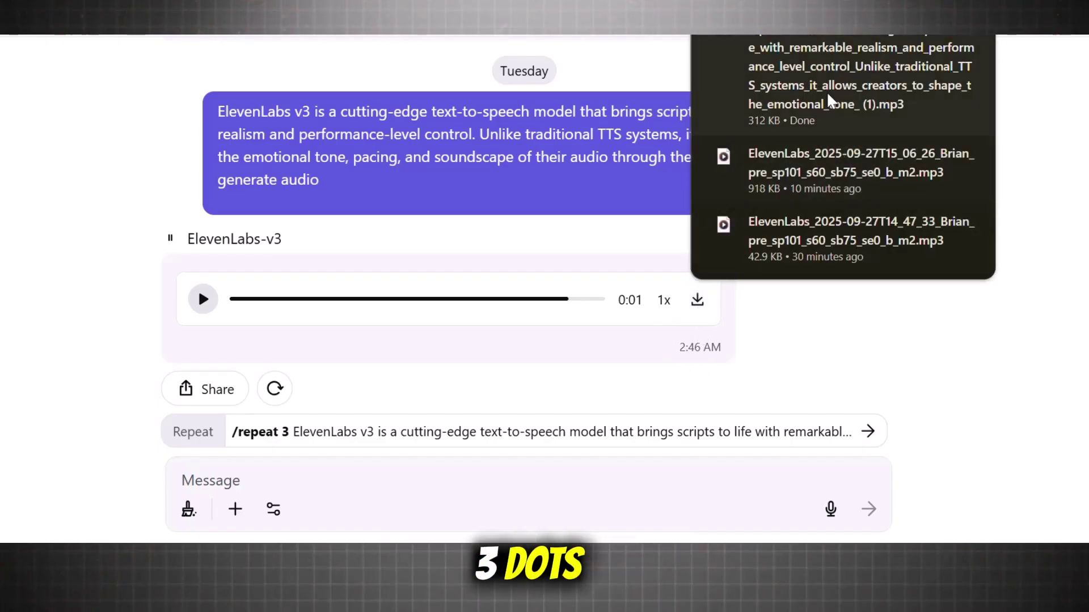
left_click(860, 366)
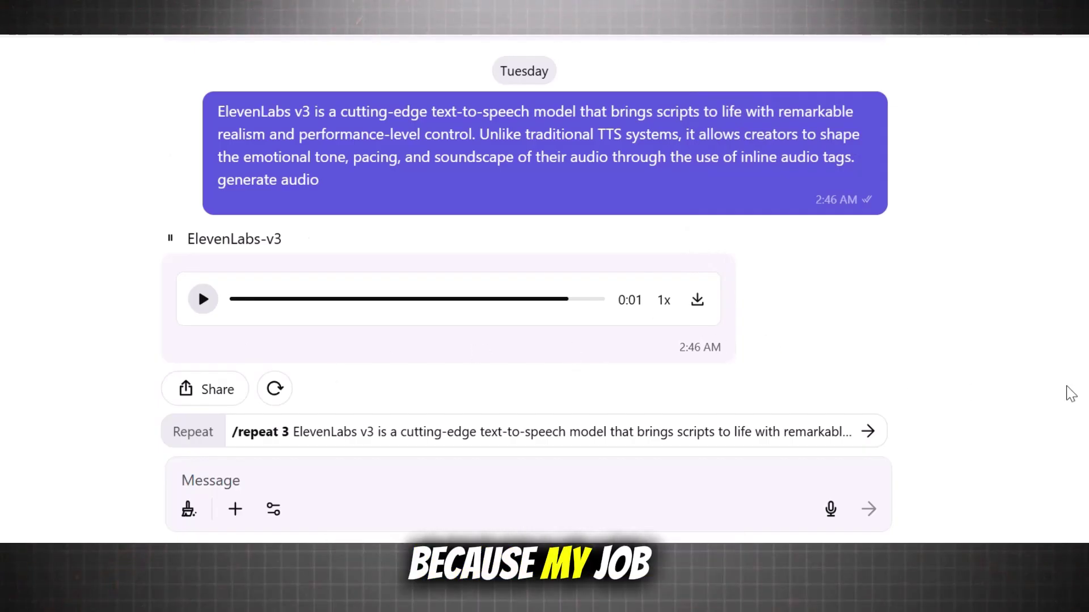
scroll(716, 401, "down", 1)
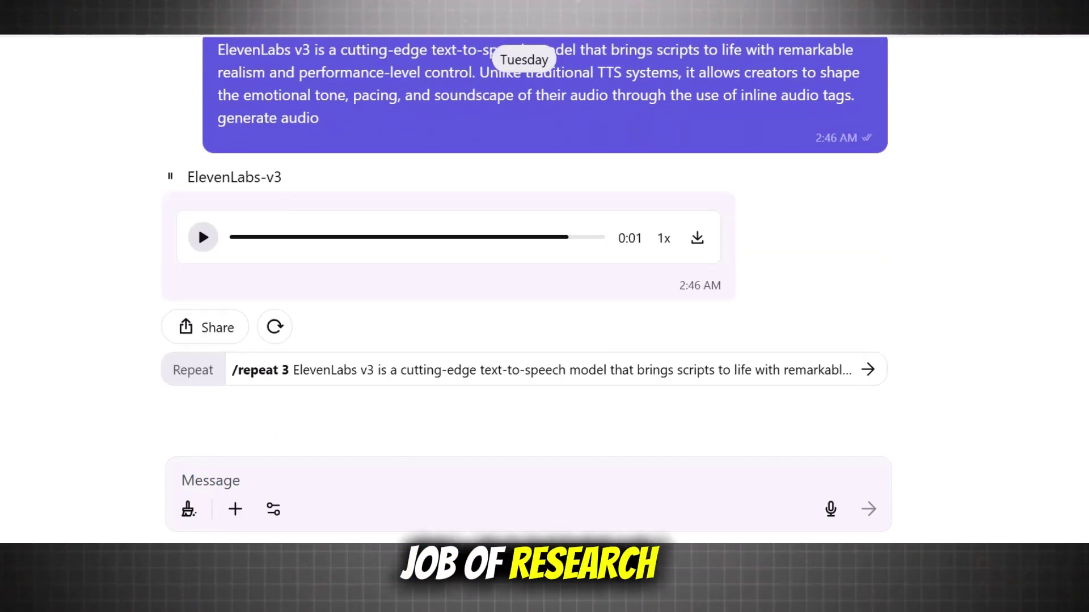
scroll(525, 283, "up", 3)
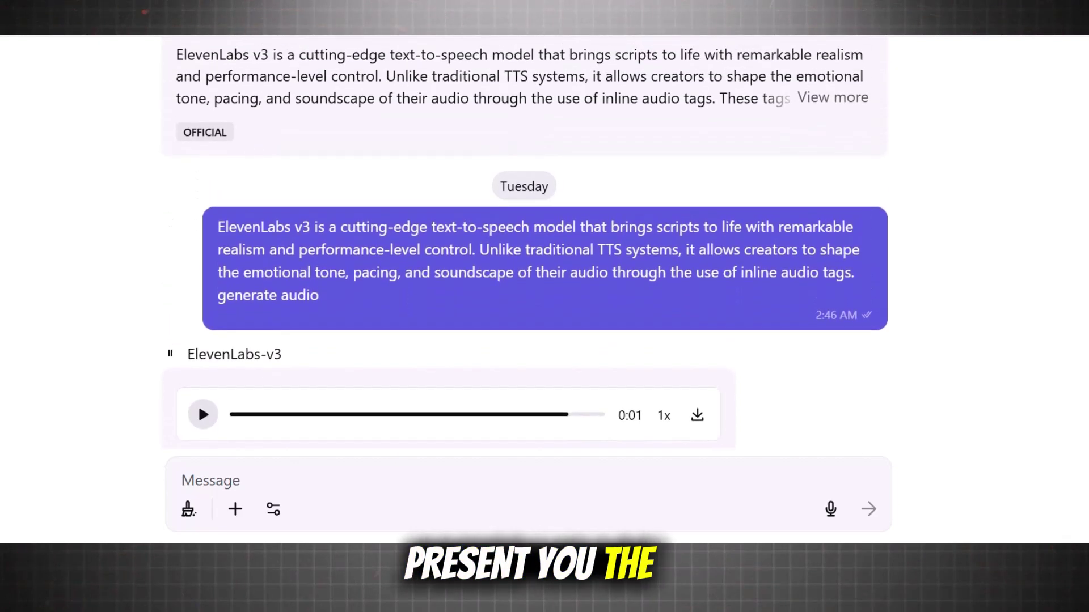
- Expand the bot description and read through its tag examples and voice list
left_click(845, 126)
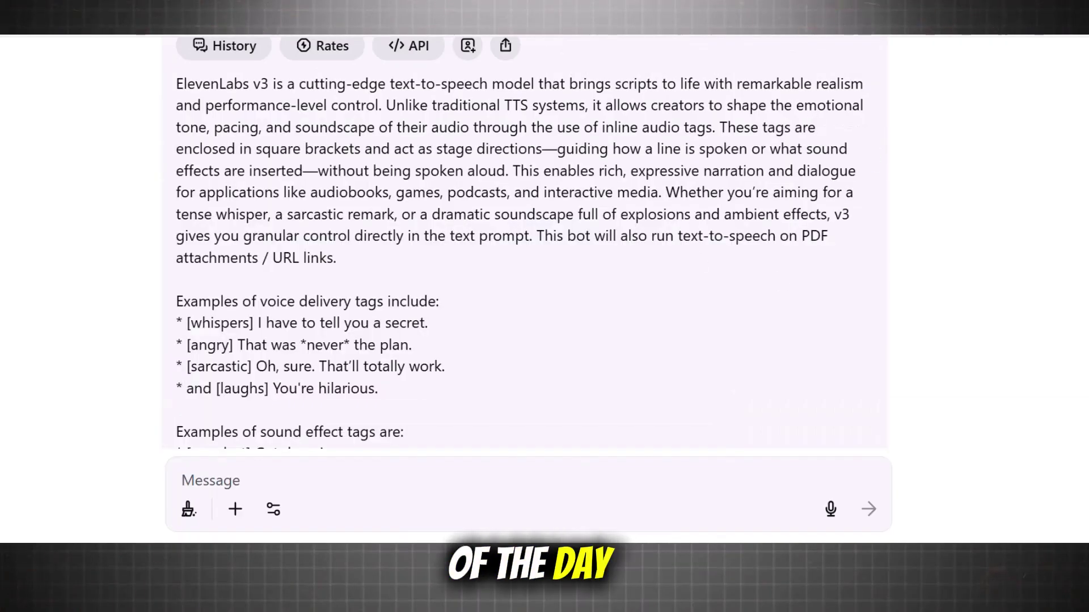
scroll(524, 244, "down", 2)
scroll(525, 244, "down", 3)
scroll(525, 244, "down", 1)
scroll(524, 244, "down", 2)
scroll(525, 243, "down", 2)
scroll(524, 243, "down", 2)
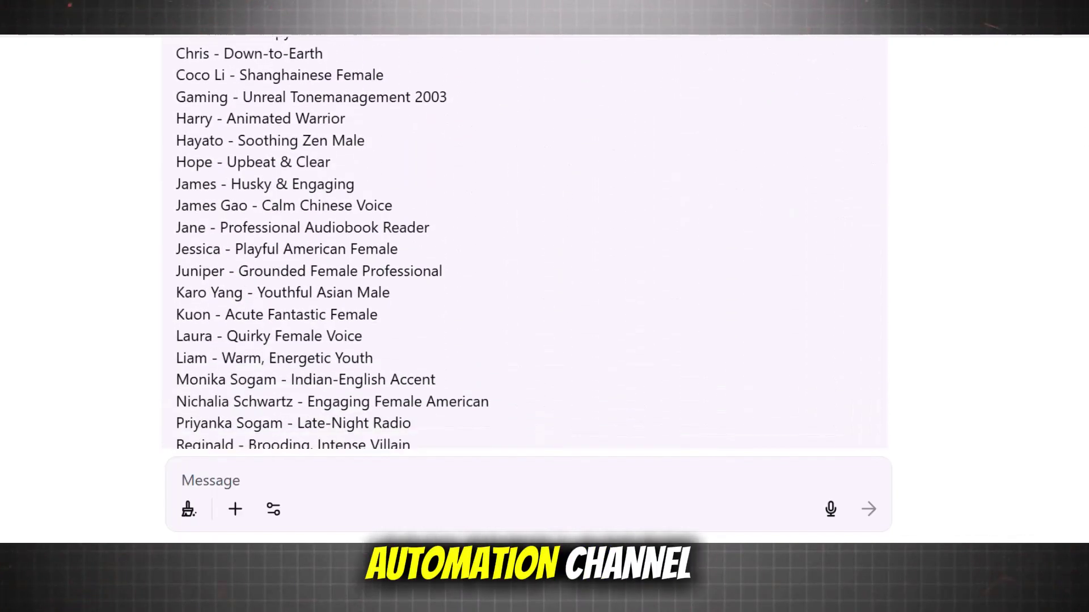